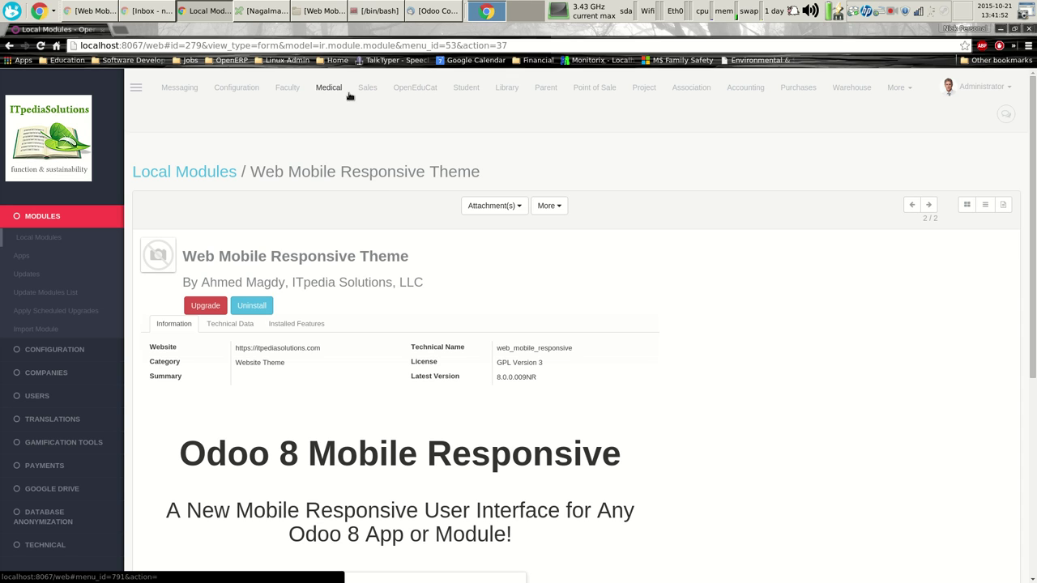
click(899, 90)
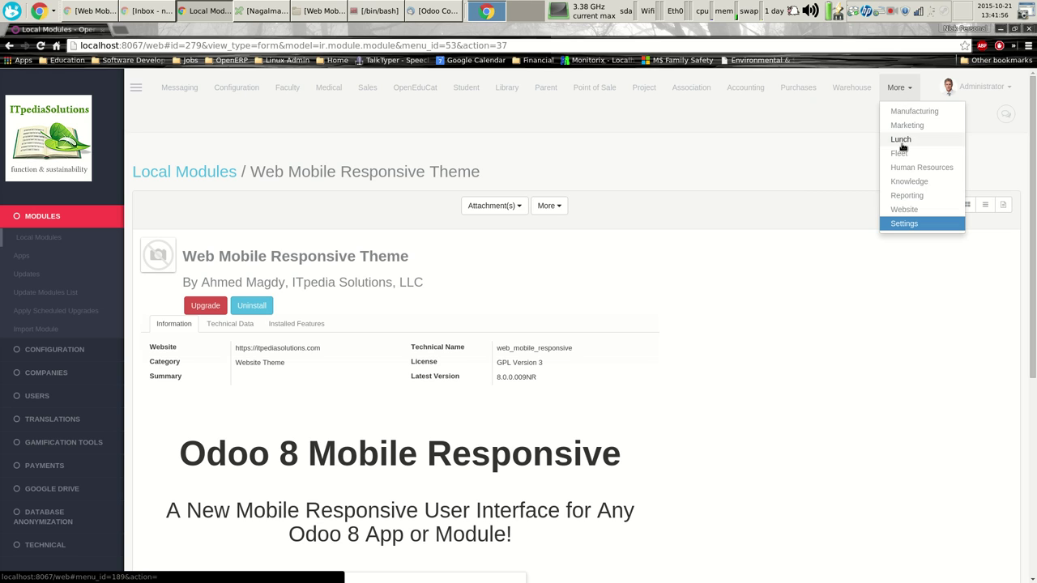
click(556, 120)
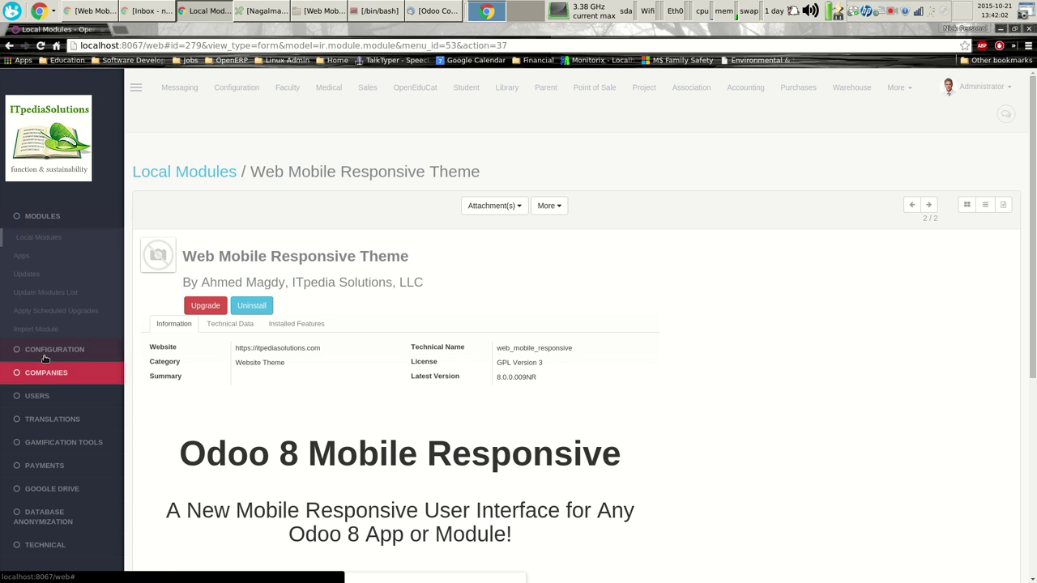
click(137, 89)
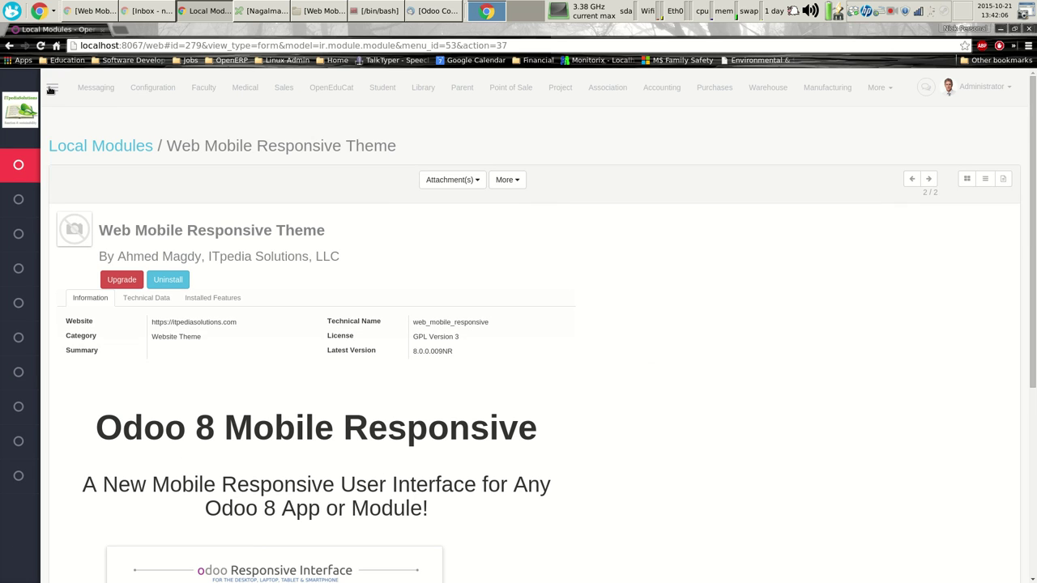
click(51, 89)
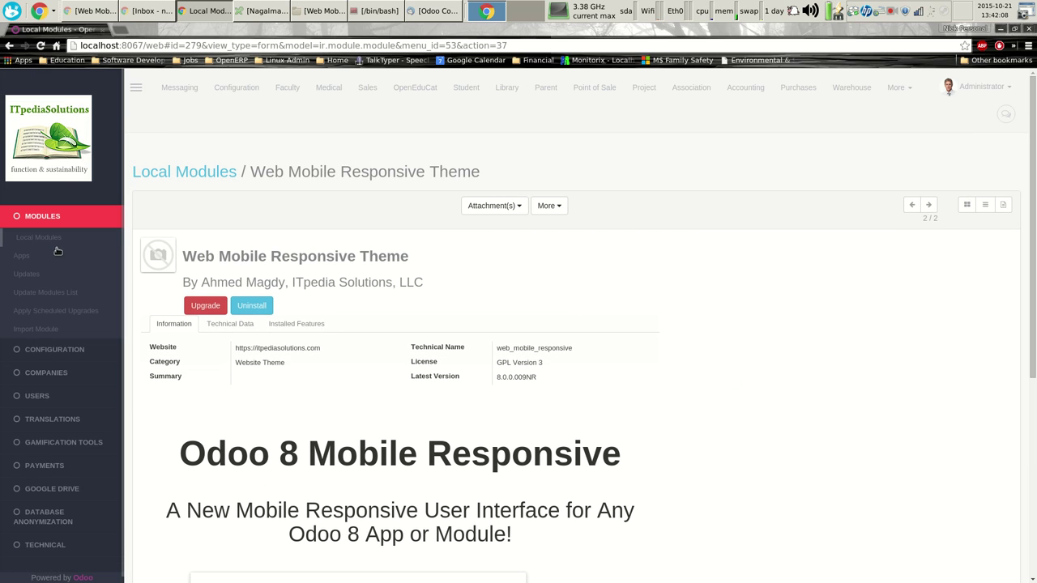
click(134, 89)
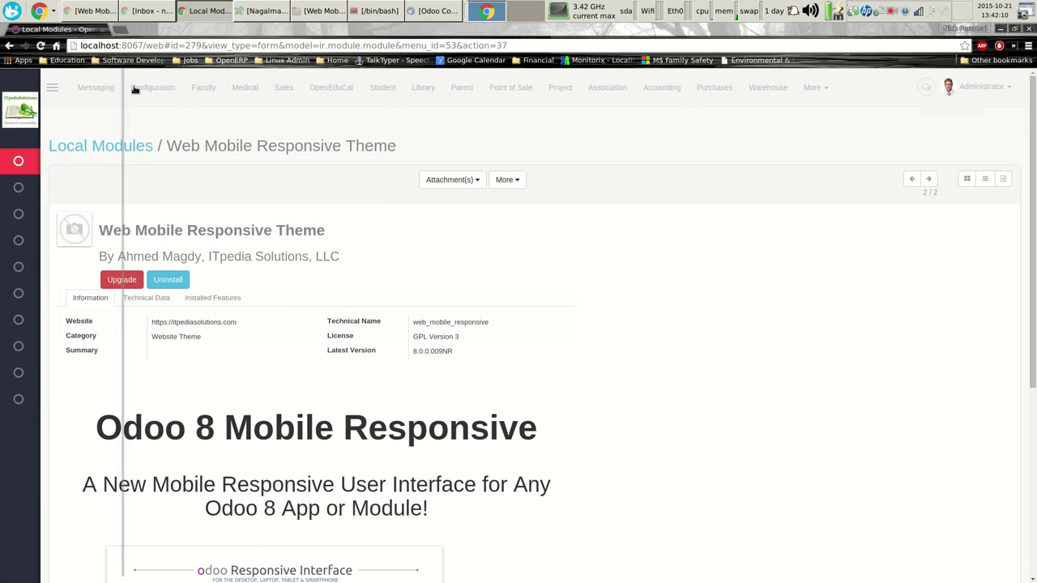
mouse_move(14, 169)
mouse_move(19, 199)
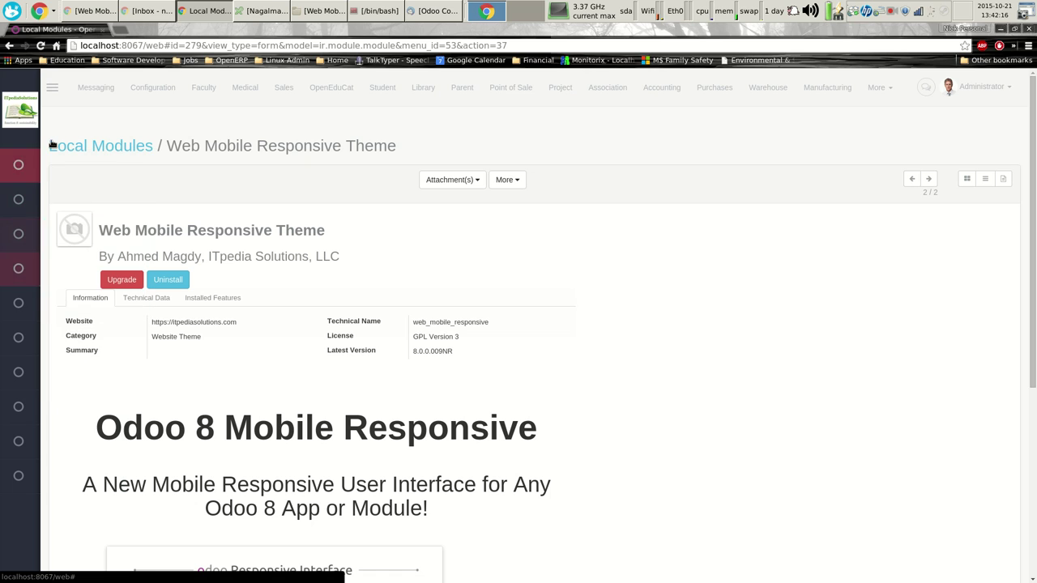
click(54, 90)
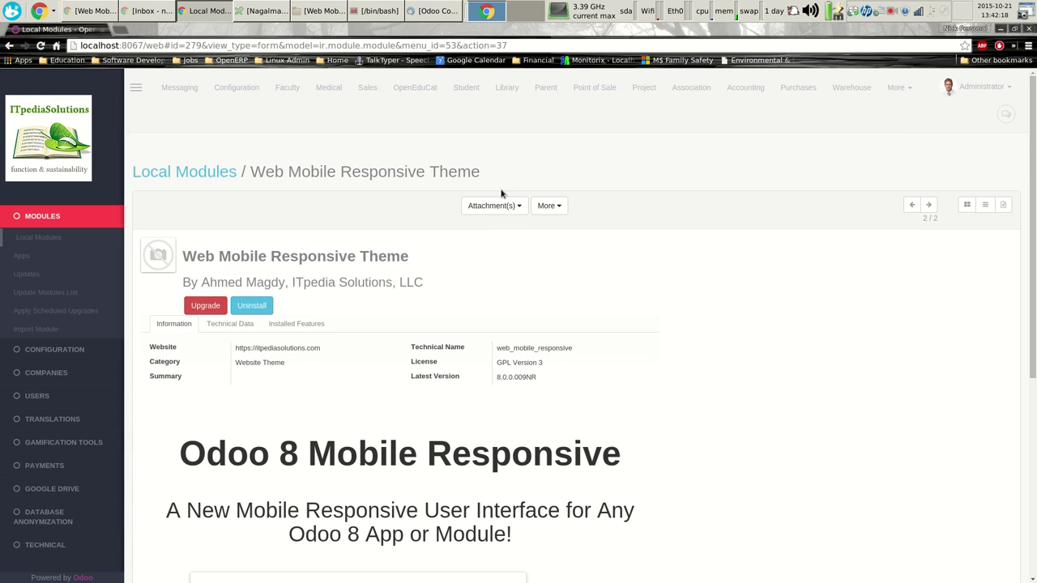
Check the About Odoo dialog from the Administrator menu to confirm Version 8.0, then close it
click(987, 90)
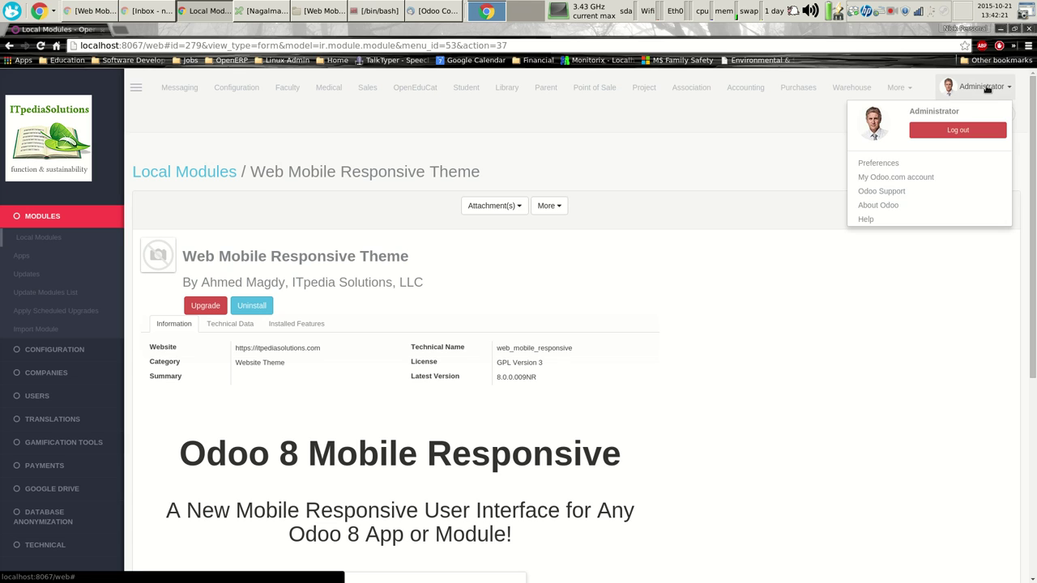
click(896, 208)
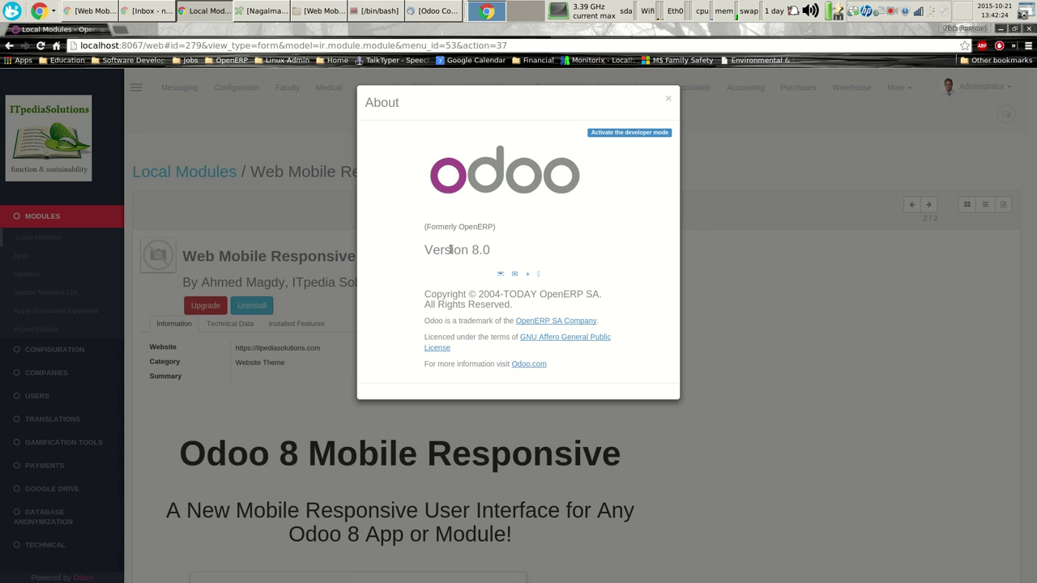
click(668, 98)
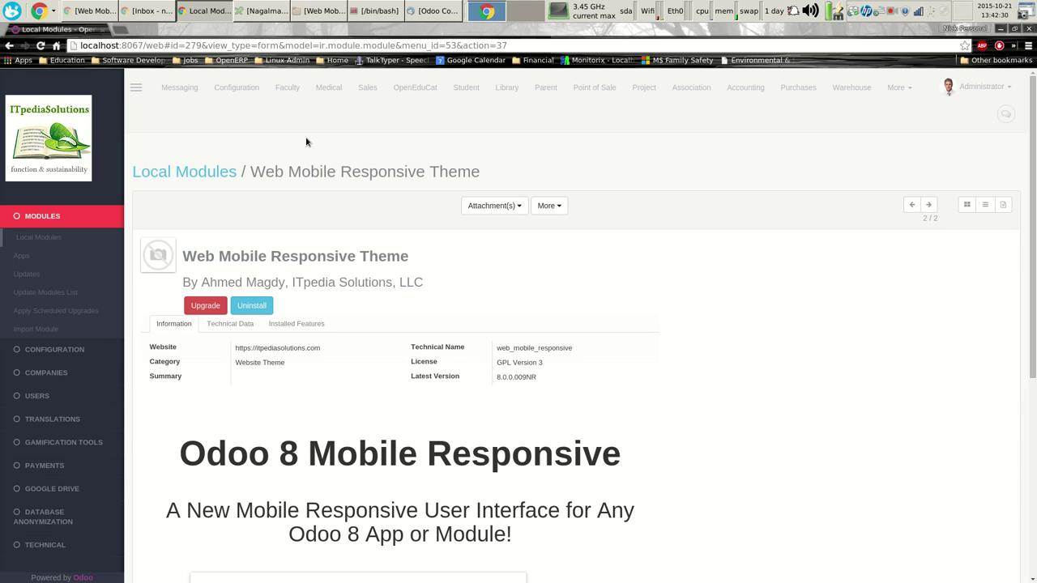
Open the Sales Opportunities pipeline board
click(366, 87)
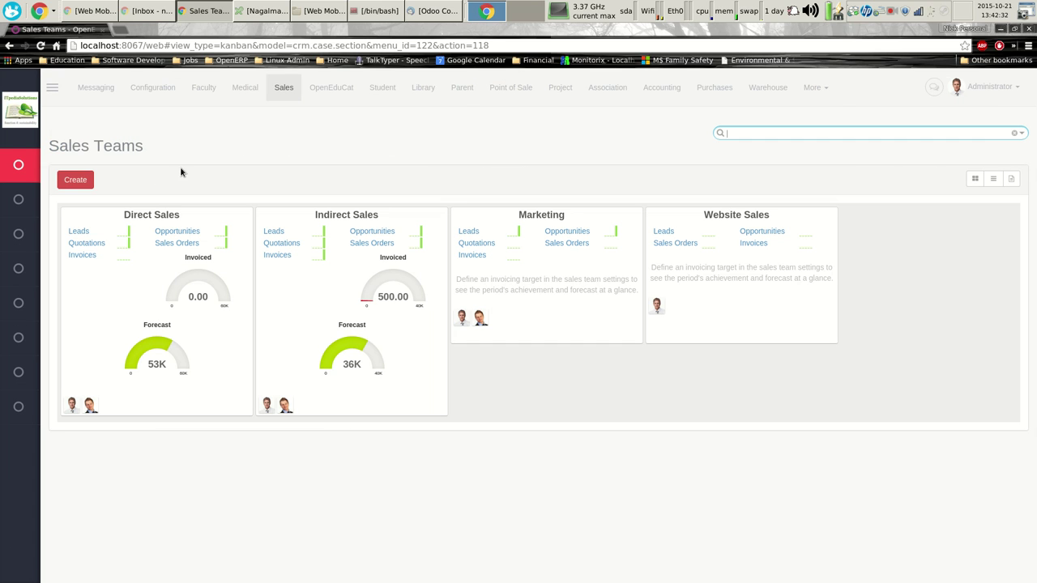
mouse_move(19, 165)
click(76, 220)
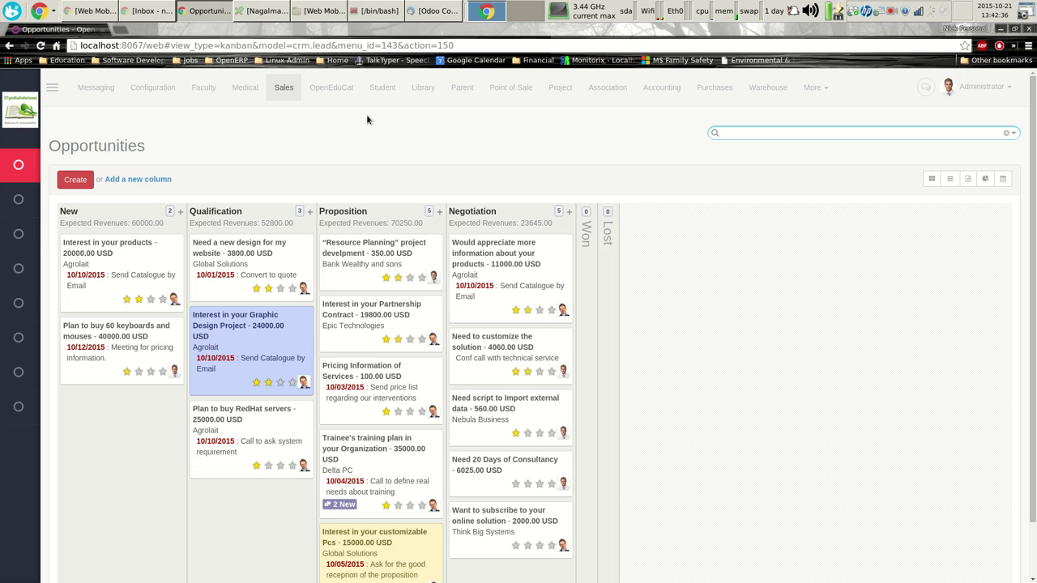
scroll(583, 295, down, 2)
scroll(583, 295, up, 2)
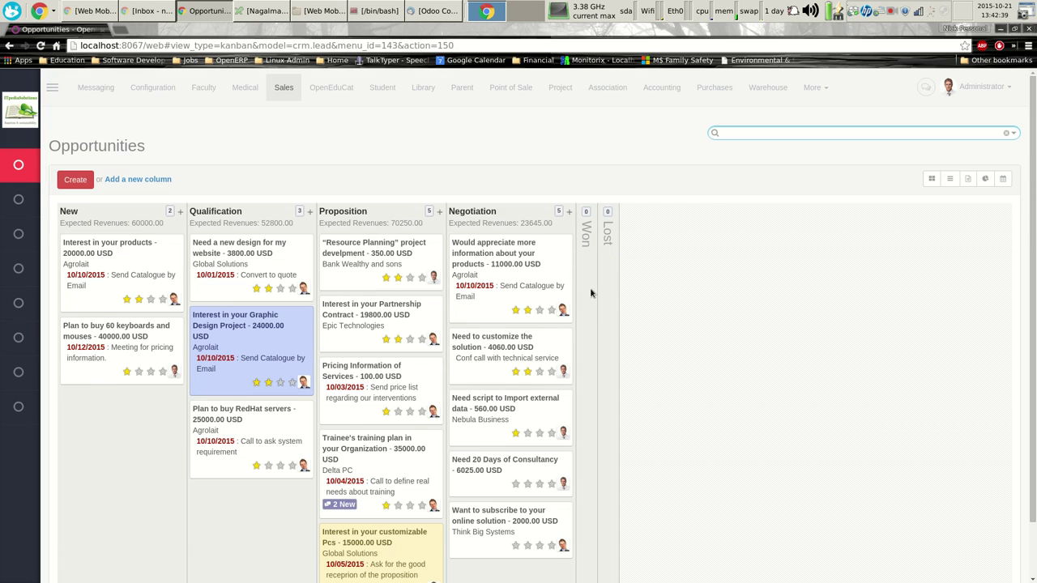
Switch to list view and open 'Need a new design for my website' ($3800.00 at 100%)
click(950, 179)
scroll(502, 223, down, 3)
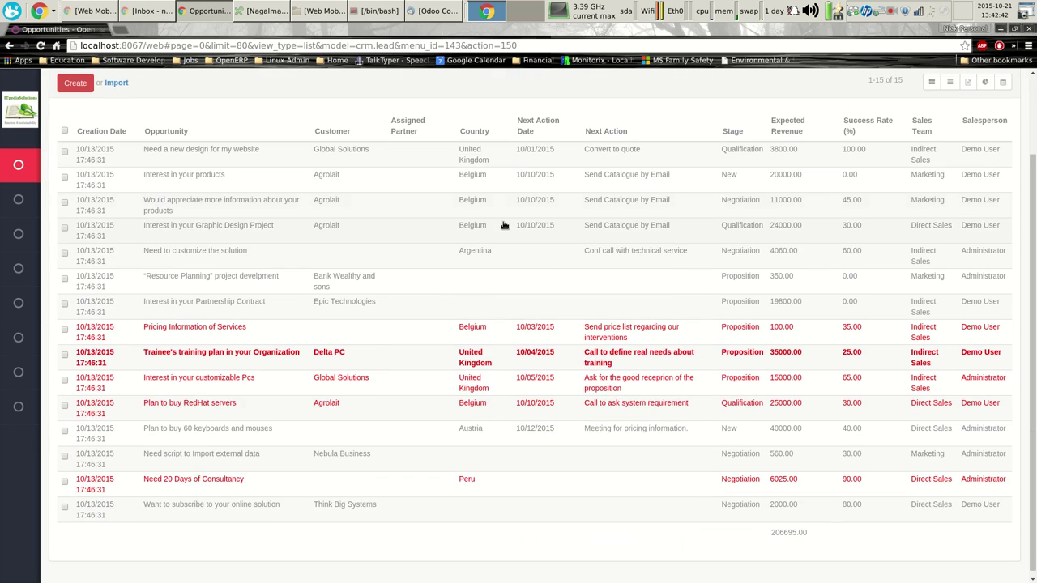
scroll(504, 226, up, 3)
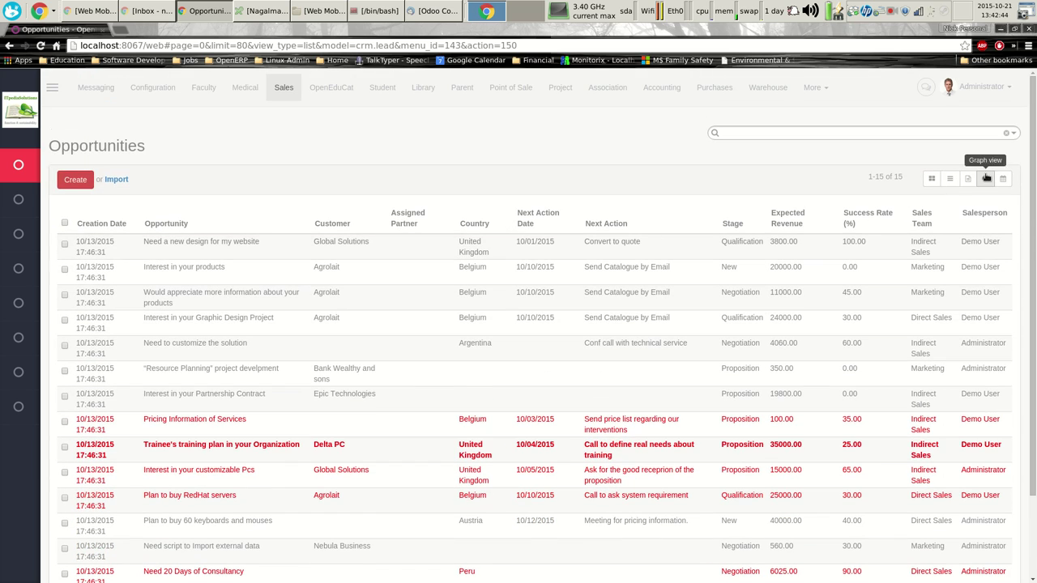
click(518, 247)
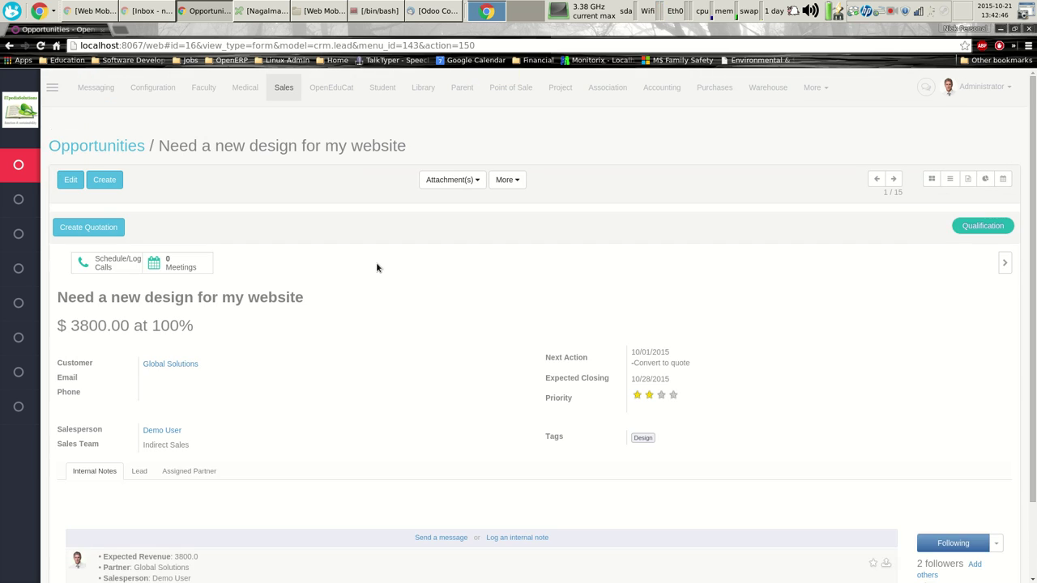
scroll(499, 276, down, 1)
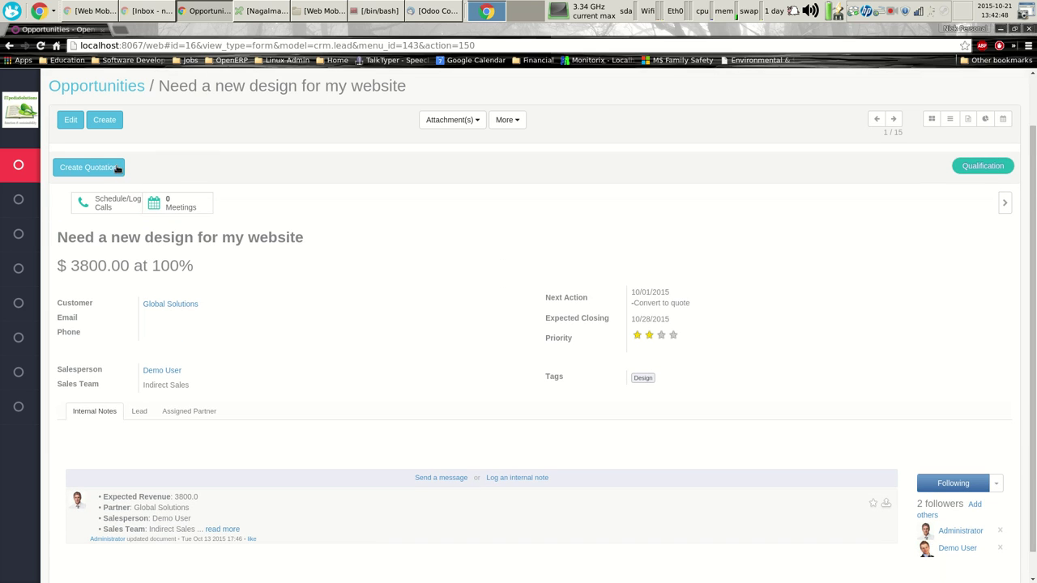
Edit the opportunity, enter 'test' in Internal Notes, and save
click(71, 122)
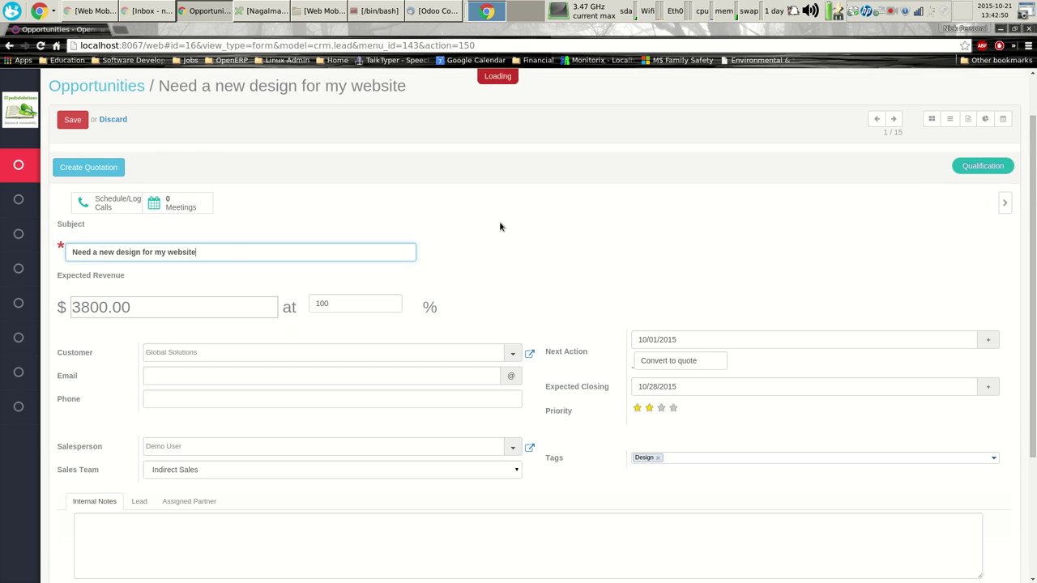
scroll(465, 237, down, 1)
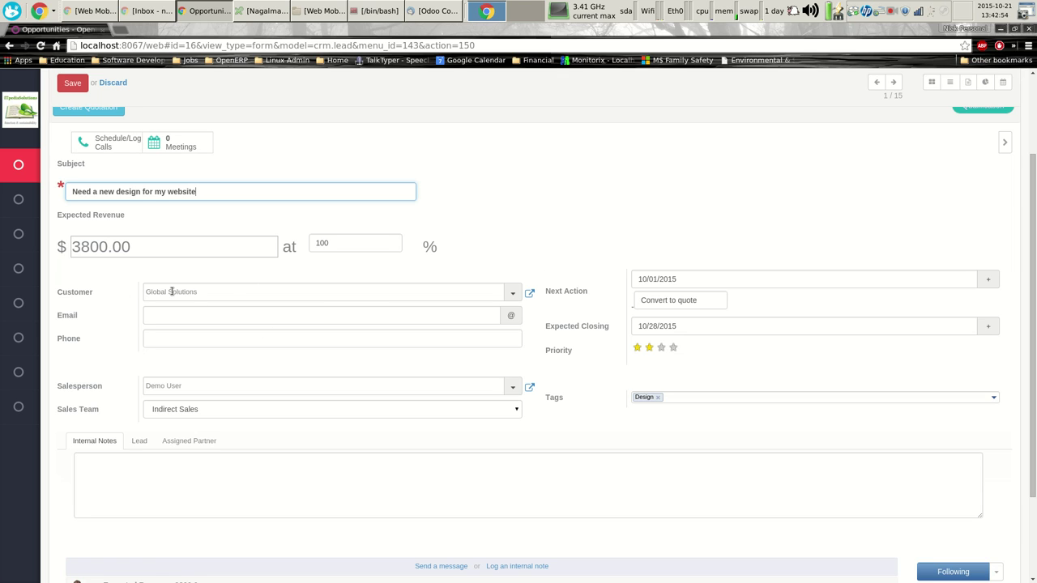
click(138, 481)
text(test)
click(72, 82)
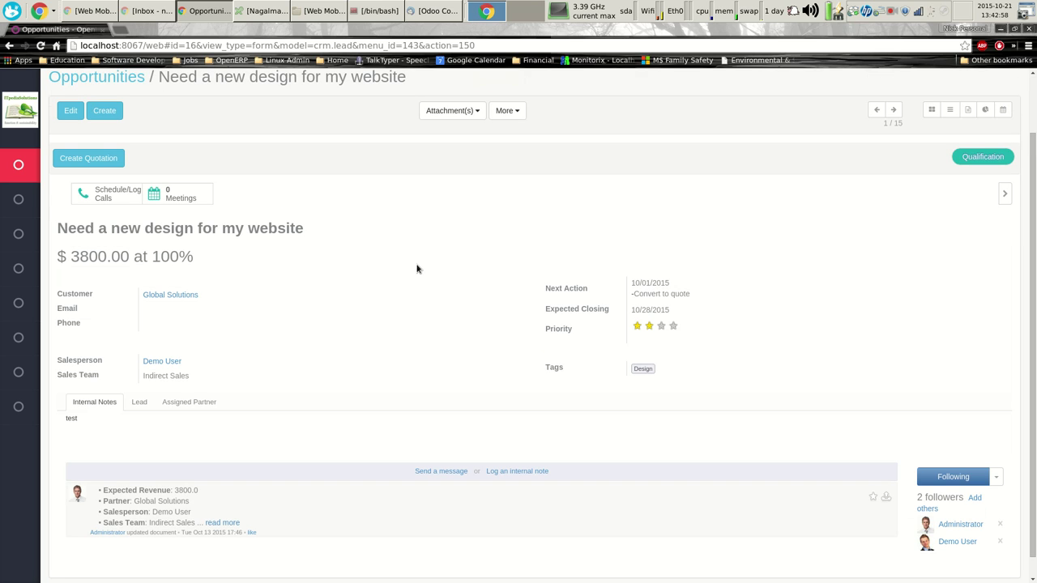
scroll(350, 357, up, 1)
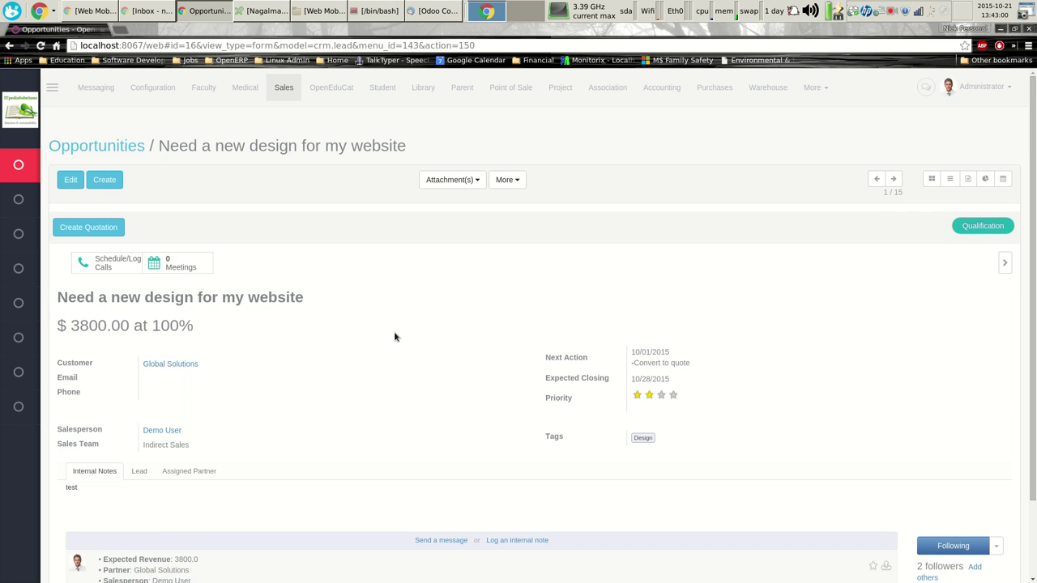
Switch to Graph view, try pivot and line, then show a pie chart of revenue by stage
click(986, 179)
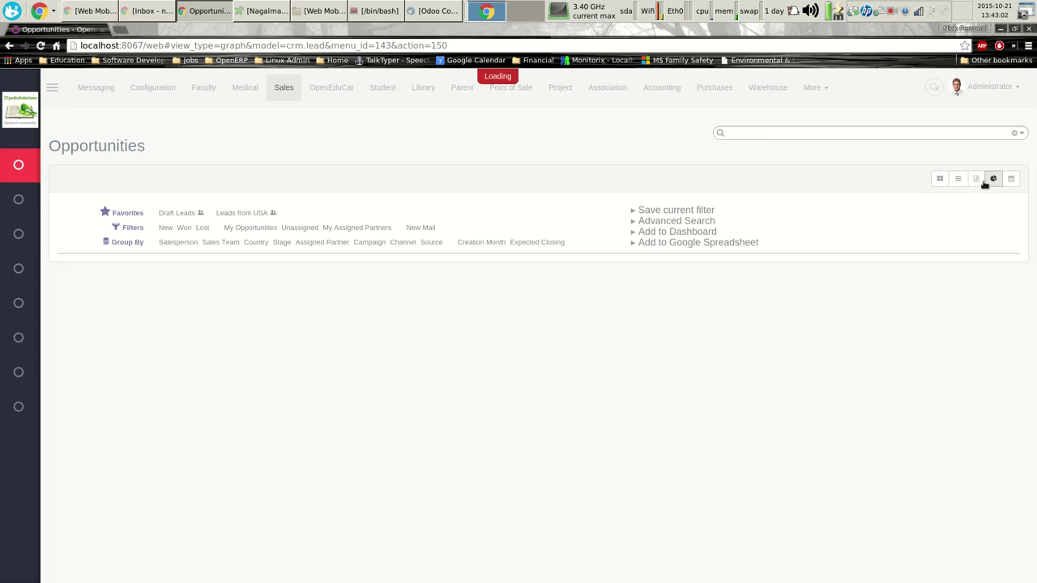
scroll(490, 283, down, 2)
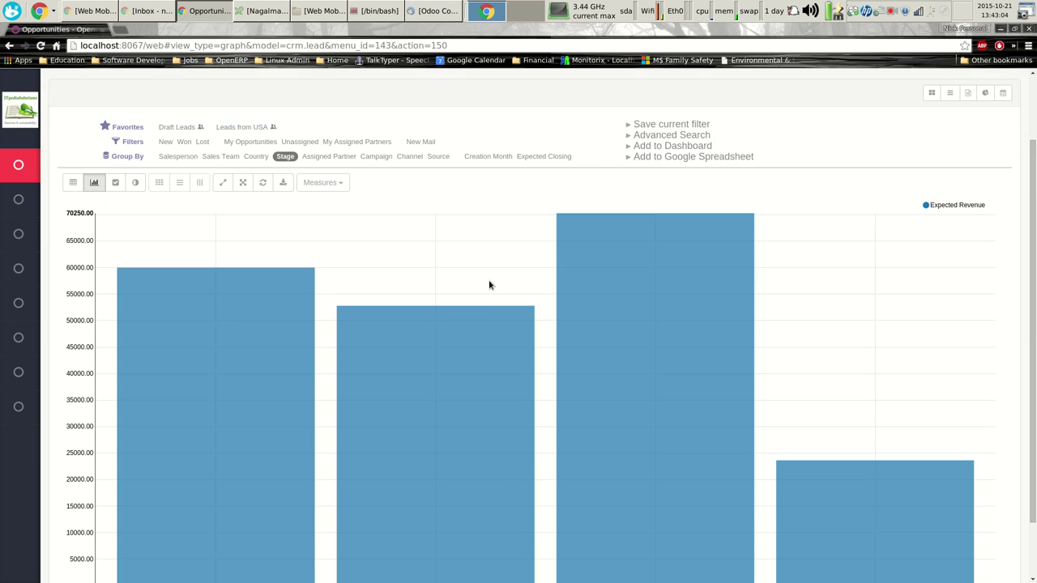
click(75, 176)
click(115, 269)
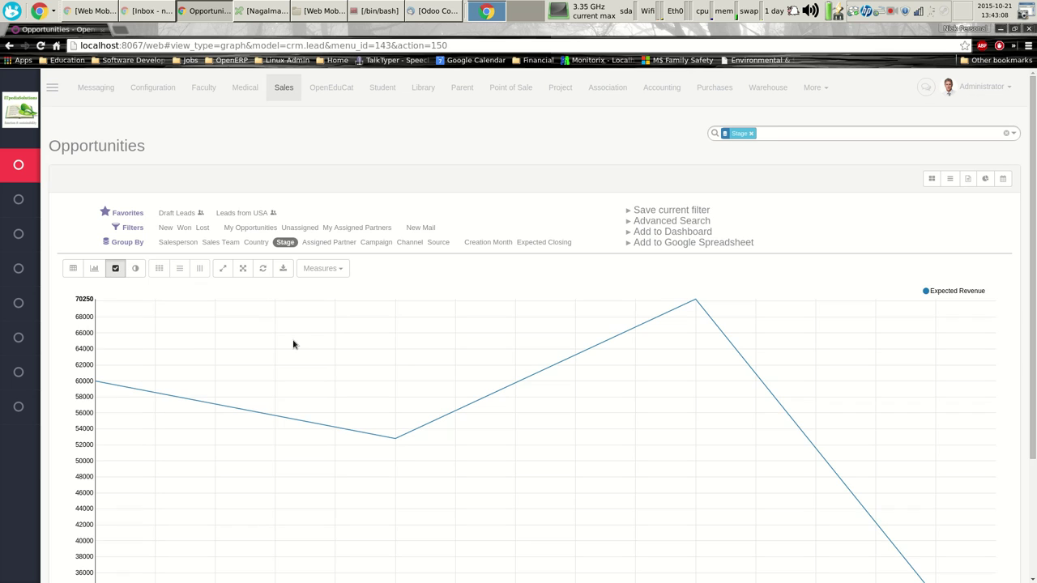
click(135, 268)
scroll(403, 318, down, 3)
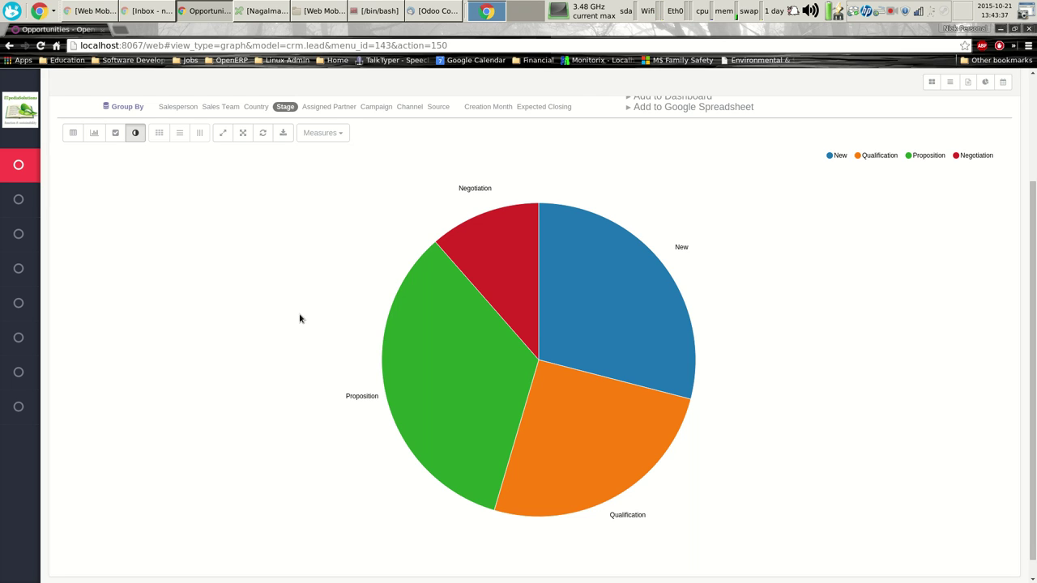
scroll(299, 319, up, 2)
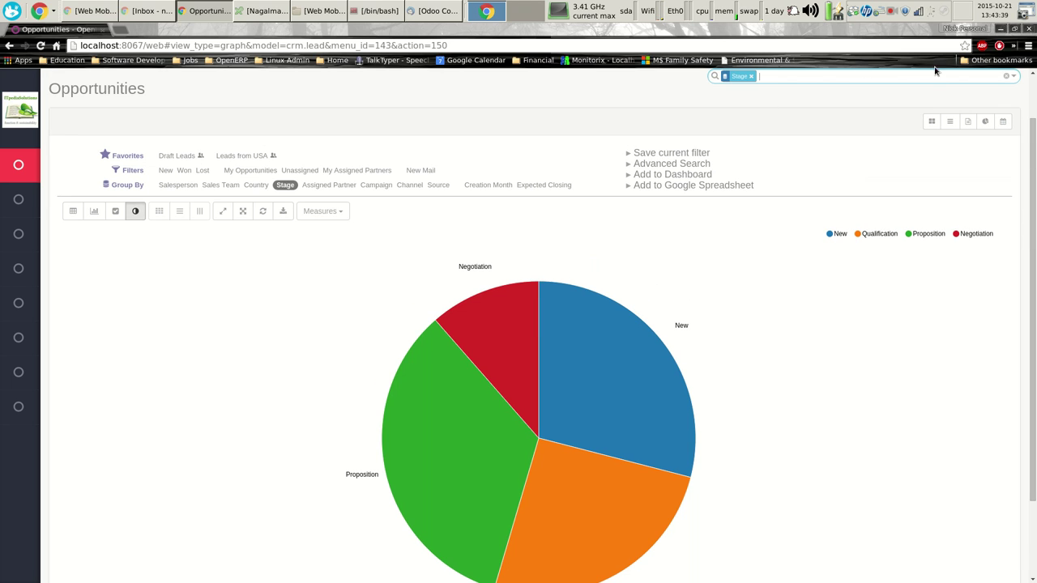
click(1014, 29)
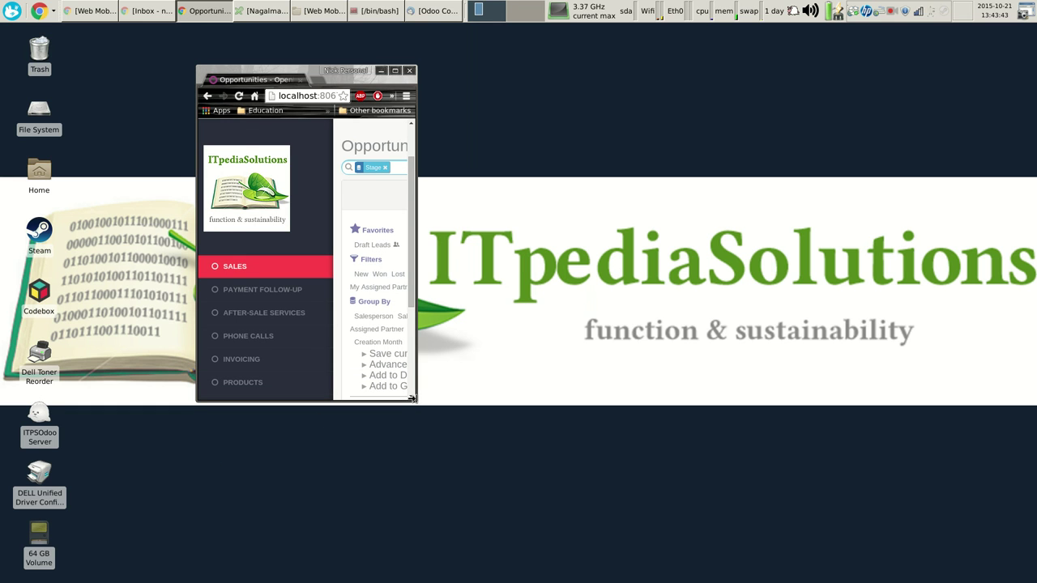
drag(412, 398, 778, 387)
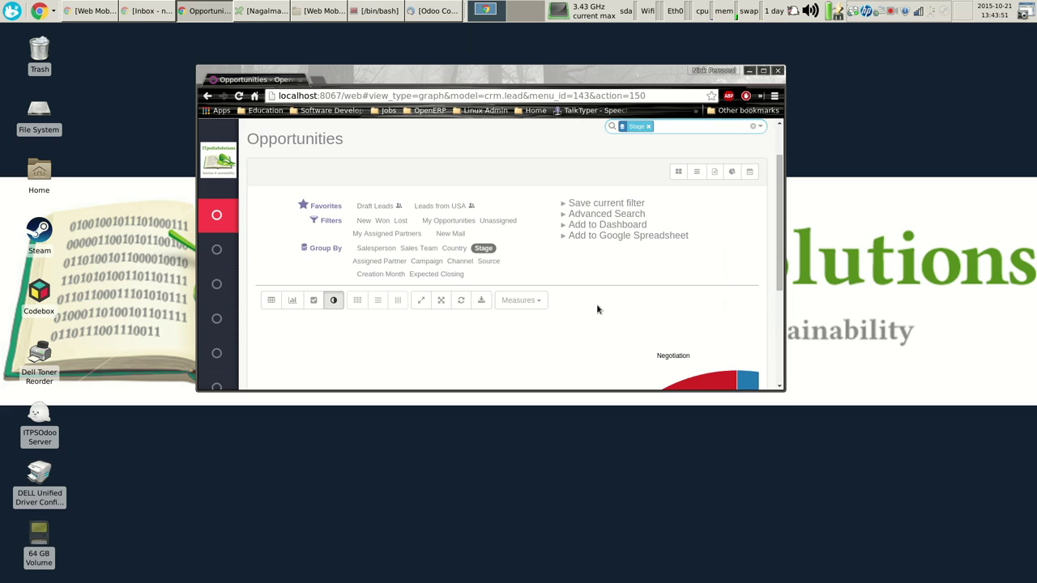
scroll(523, 199, up, 2)
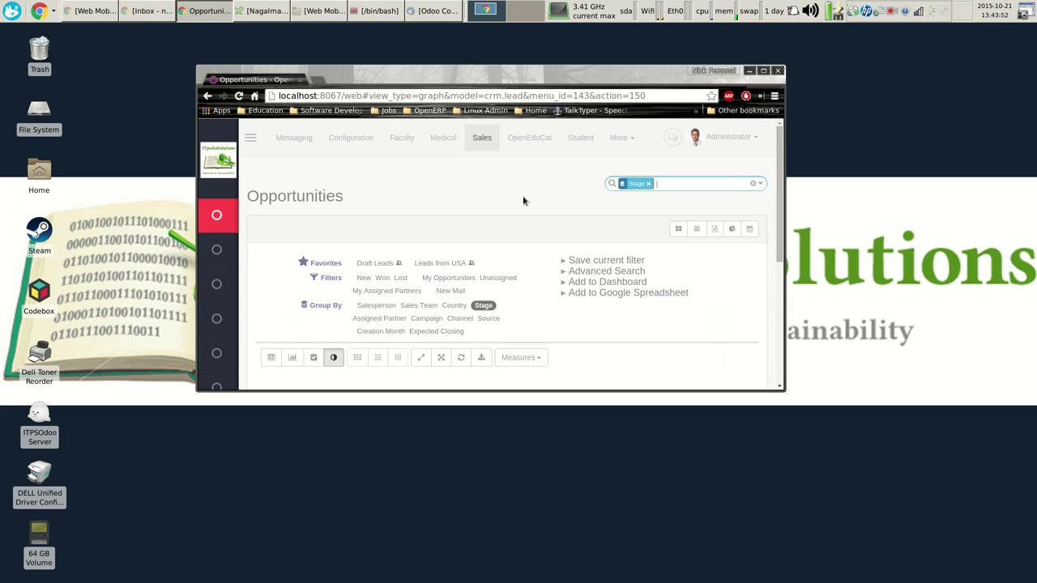
click(626, 141)
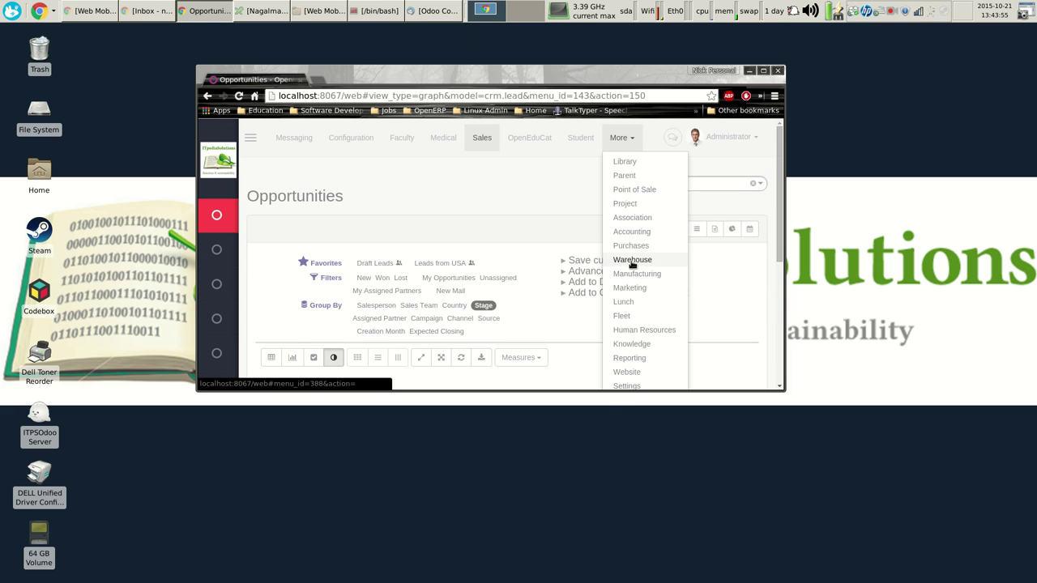
click(492, 183)
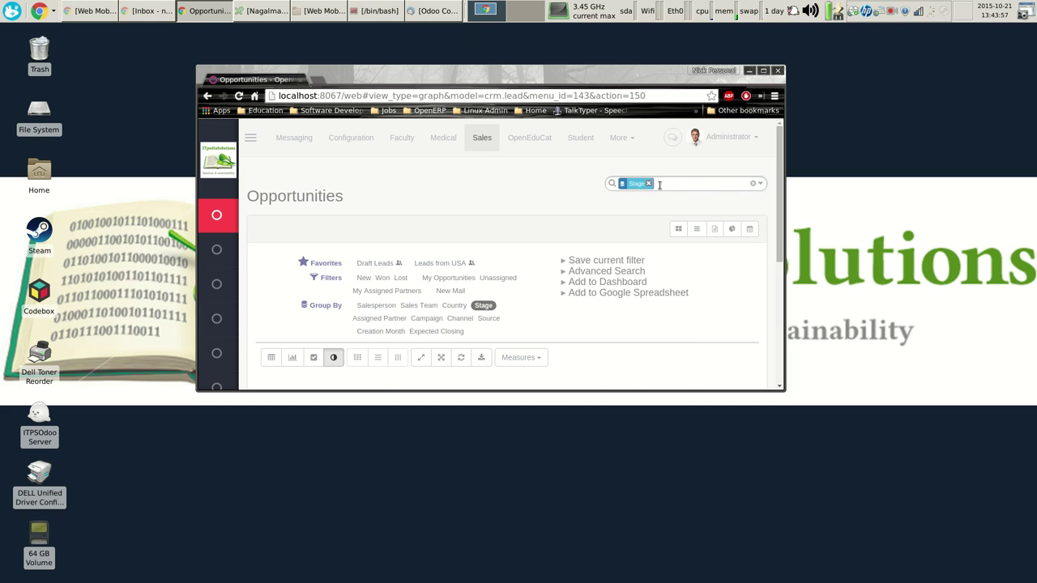
click(630, 143)
click(464, 188)
click(251, 139)
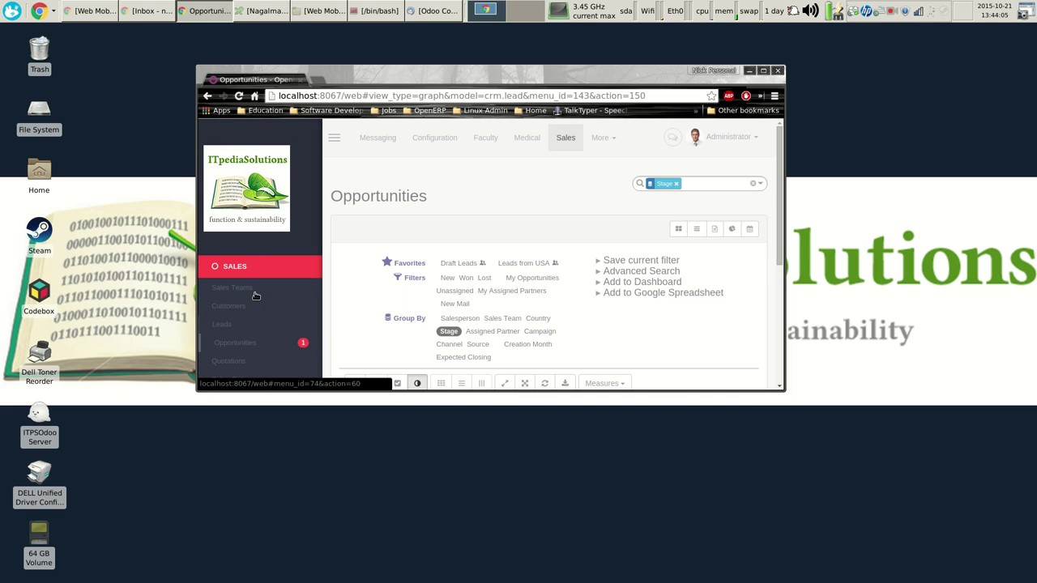
click(333, 138)
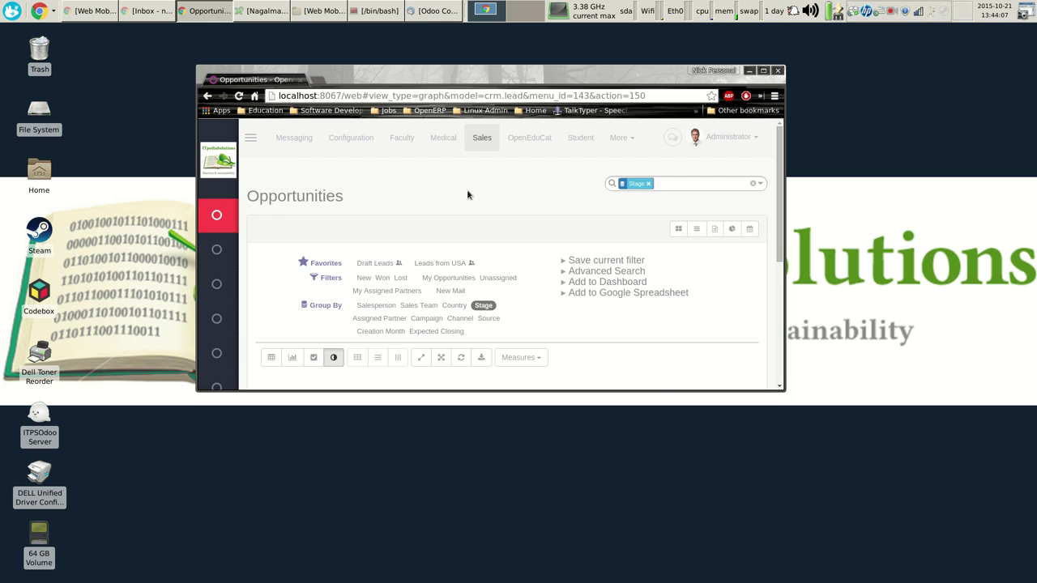
Cycle the opportunities graph through line, pie and bar charts
scroll(467, 195, down, 4)
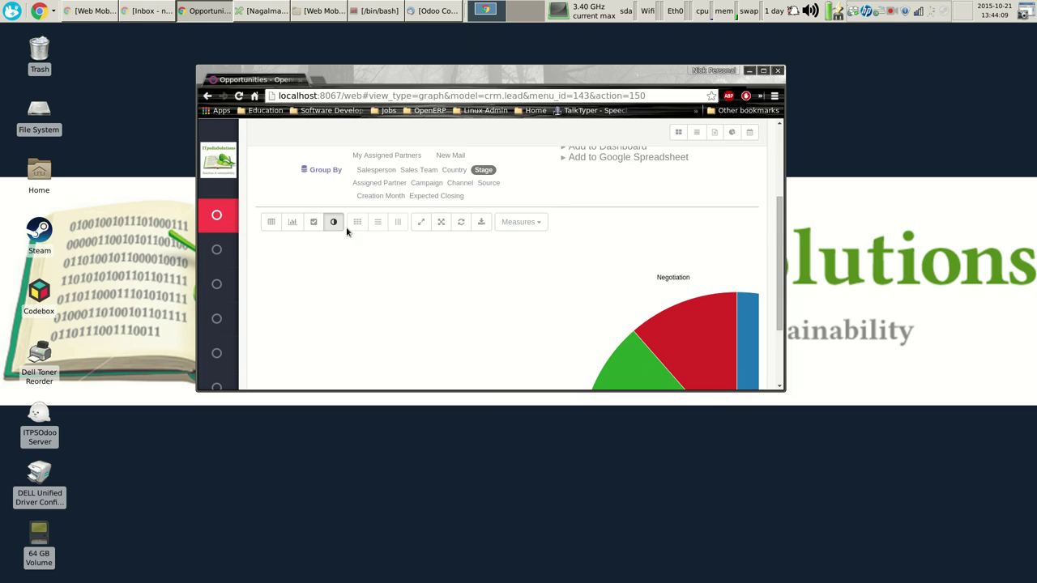
click(313, 222)
scroll(559, 243, down, 3)
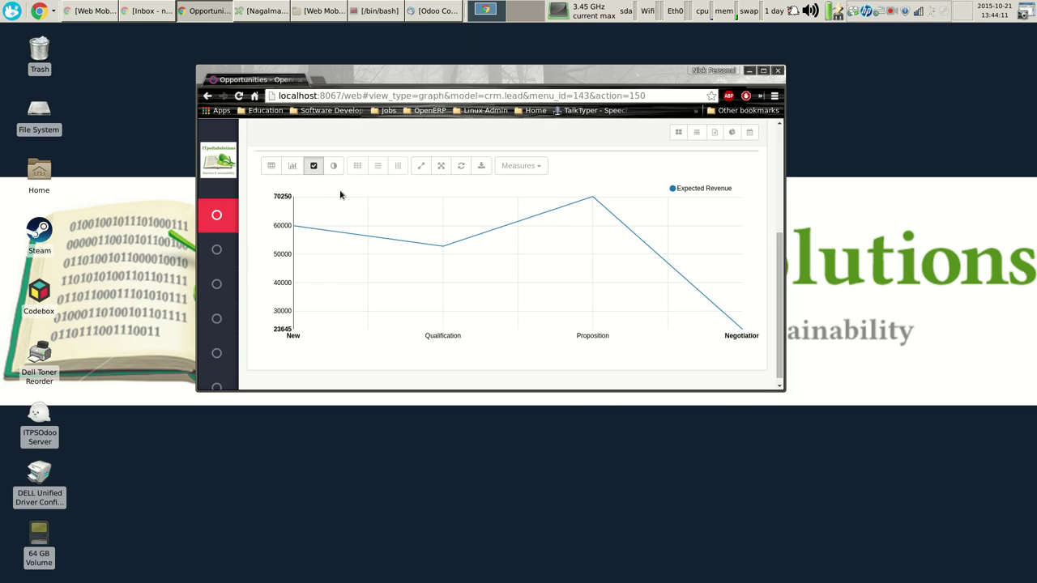
click(333, 165)
scroll(581, 228, down, 3)
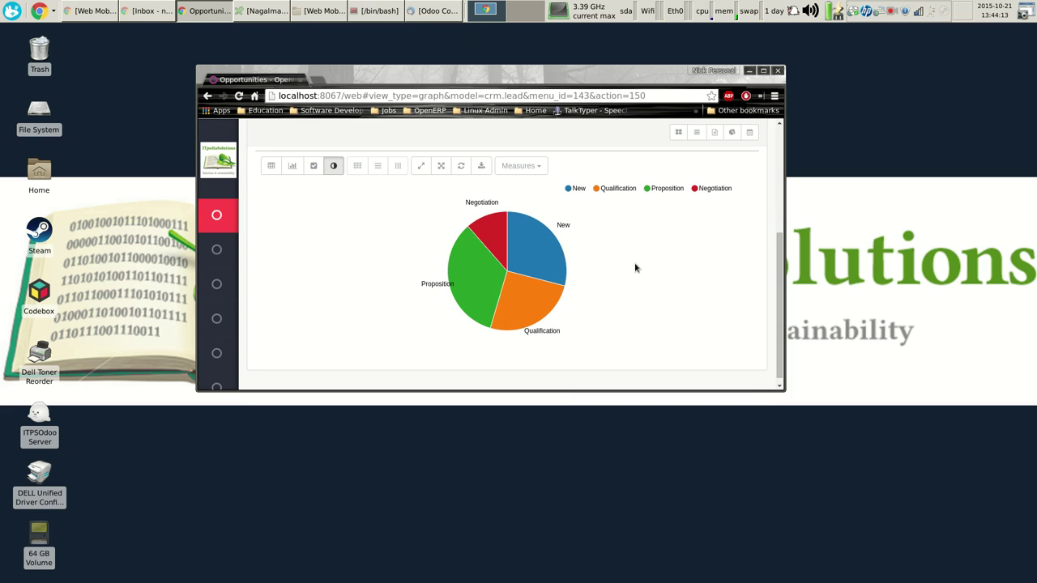
scroll(638, 288, up, 1)
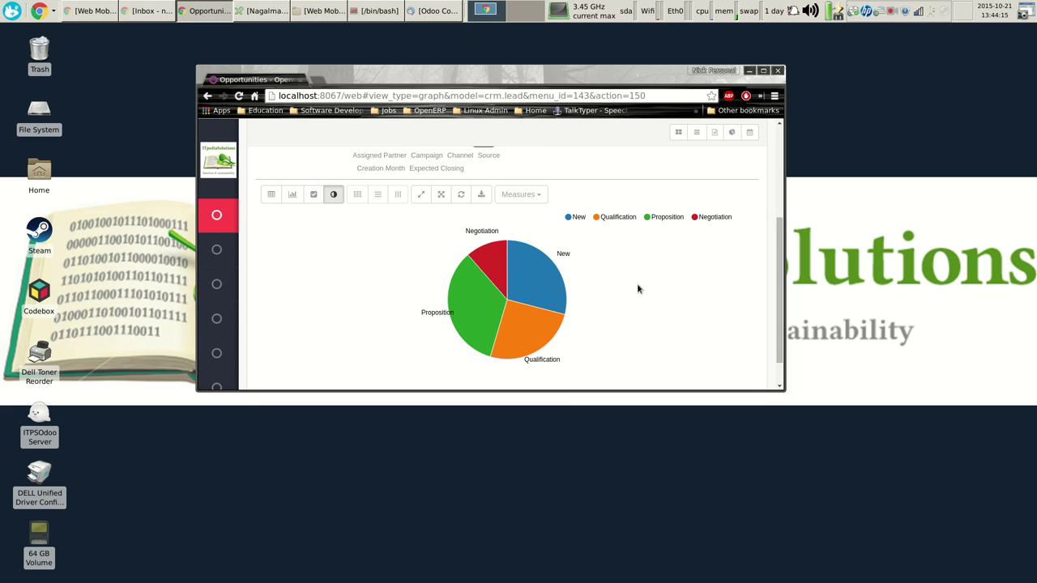
click(293, 194)
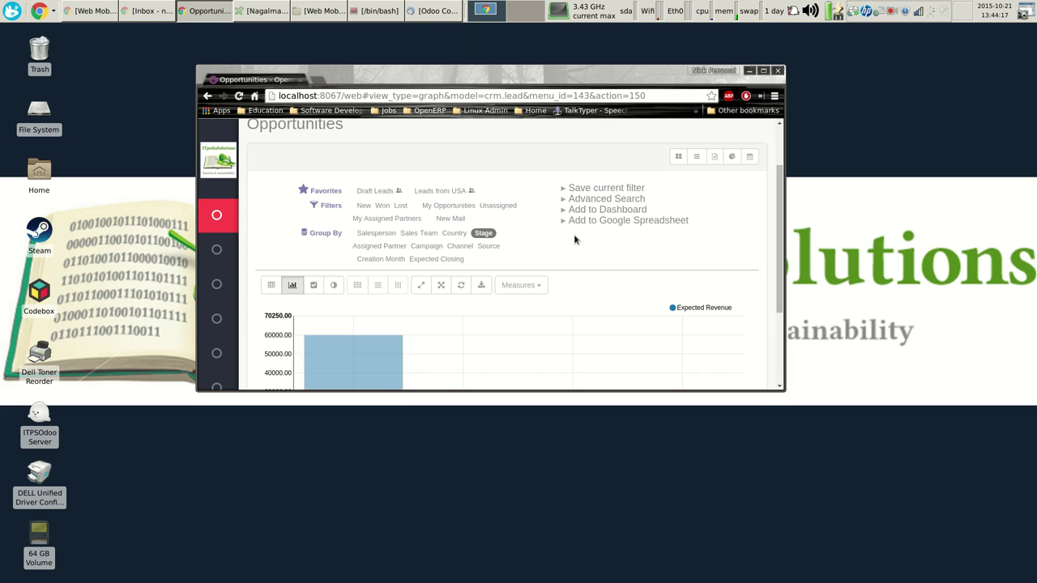
scroll(588, 252, down, 3)
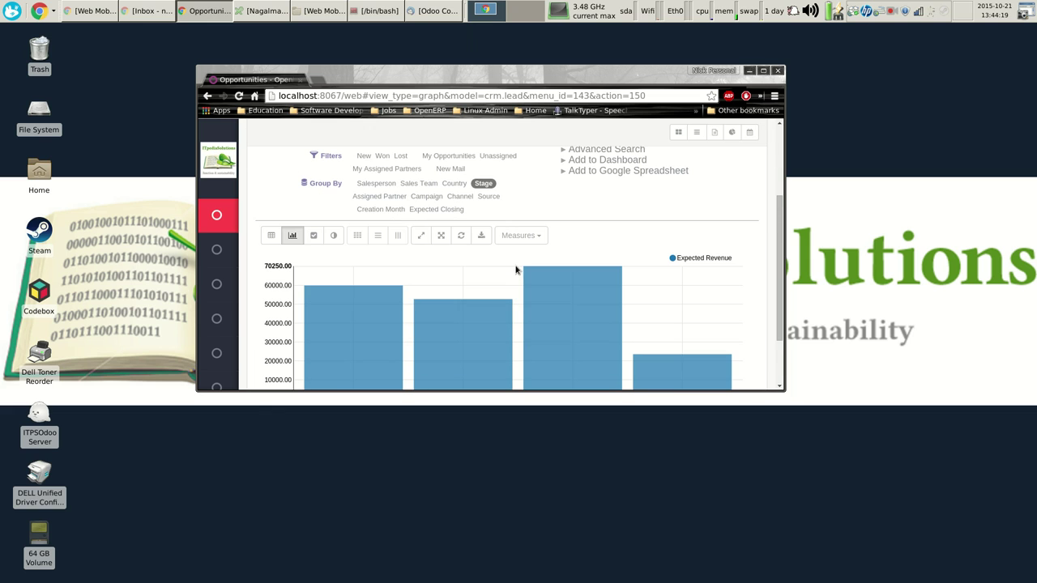
Show expected revenue by stage as a pivot table (total 206695.00) with heatmap shading
click(272, 236)
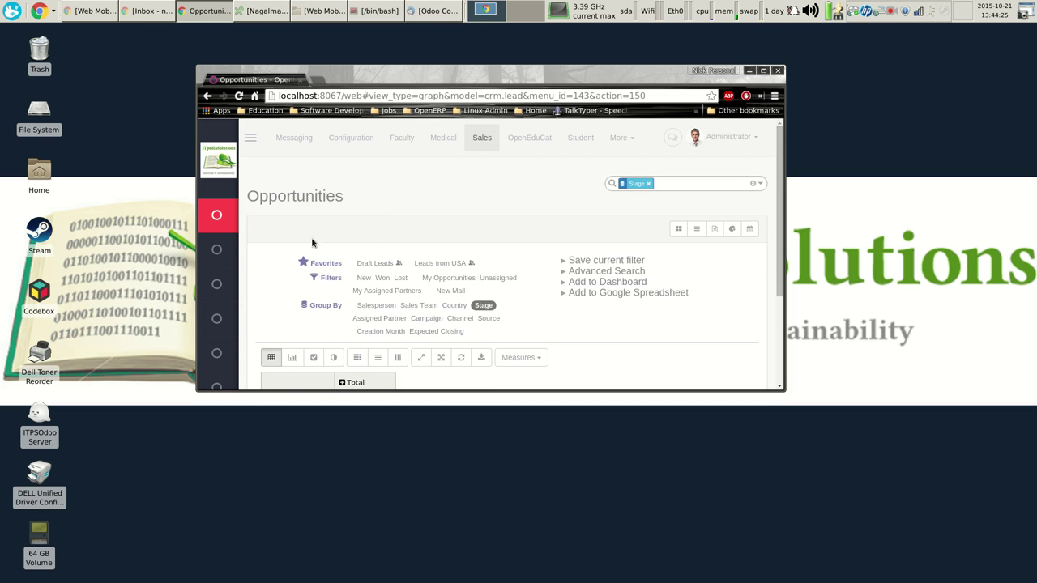
scroll(303, 247, down, 3)
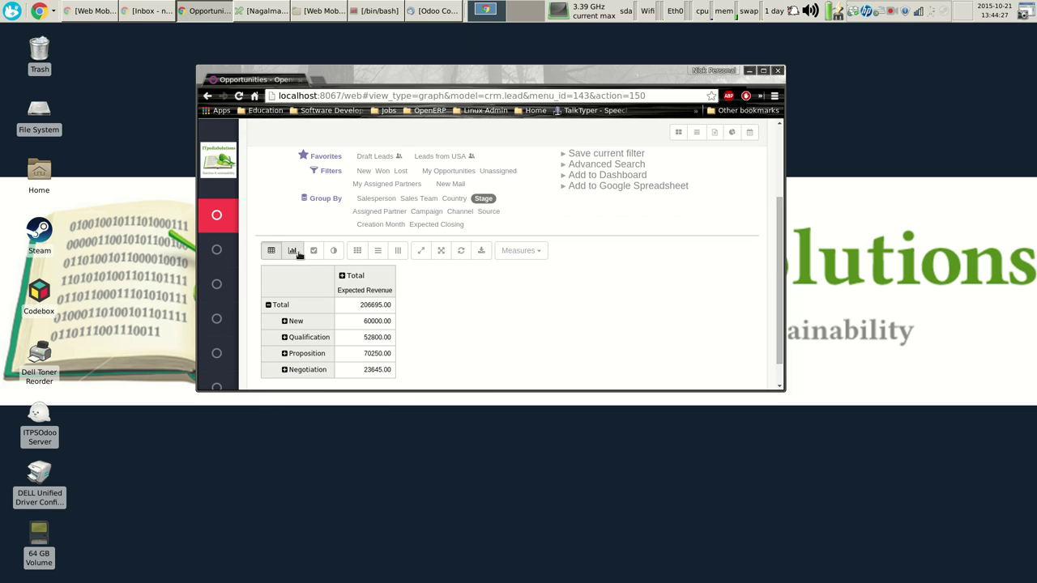
click(358, 251)
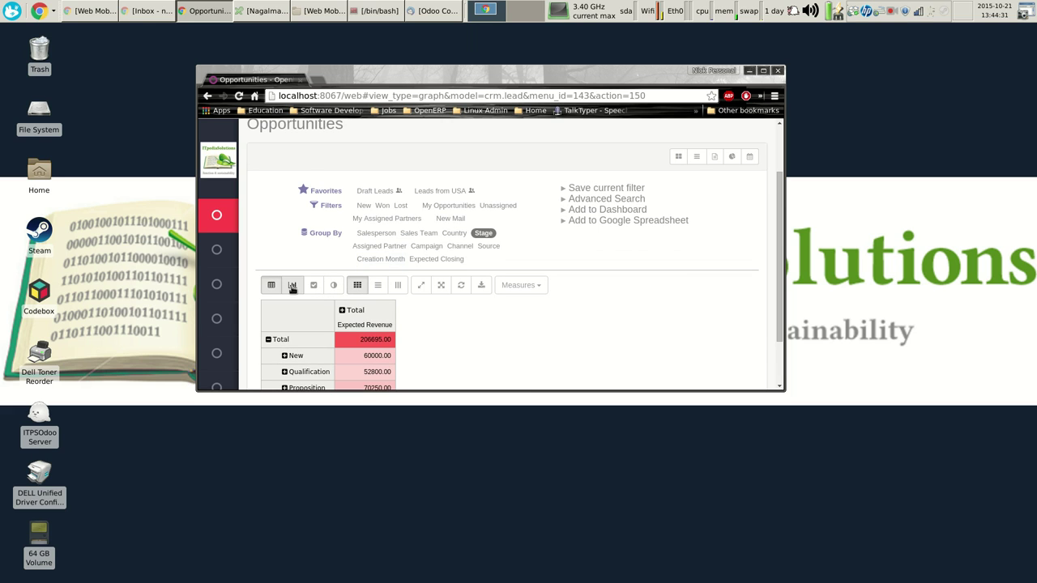
Turn off the heatmap shading and view the opportunities as cards grouped by stage
click(362, 286)
scroll(657, 298, up, 2)
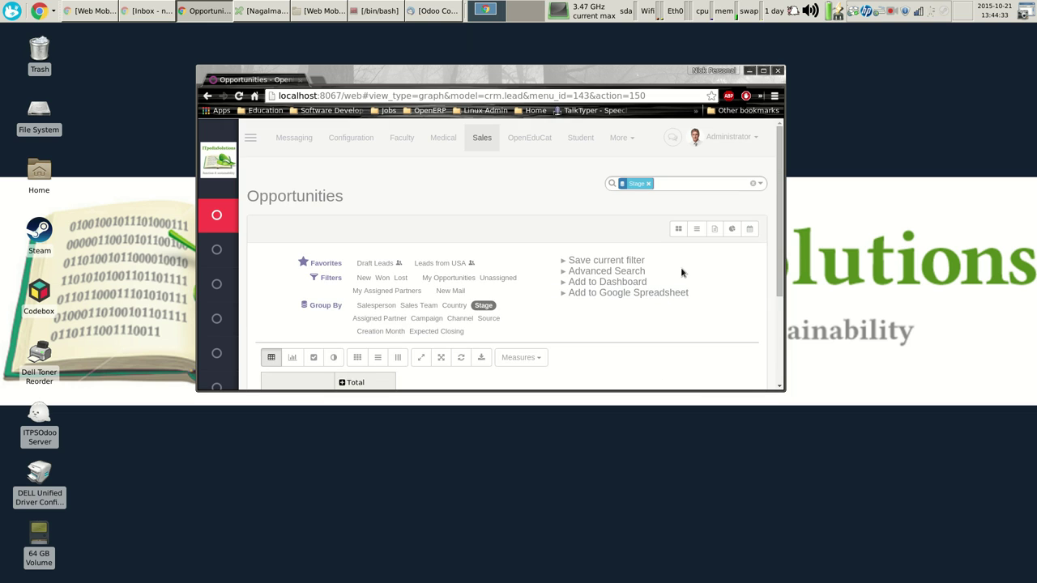
click(678, 229)
scroll(563, 258, down, 3)
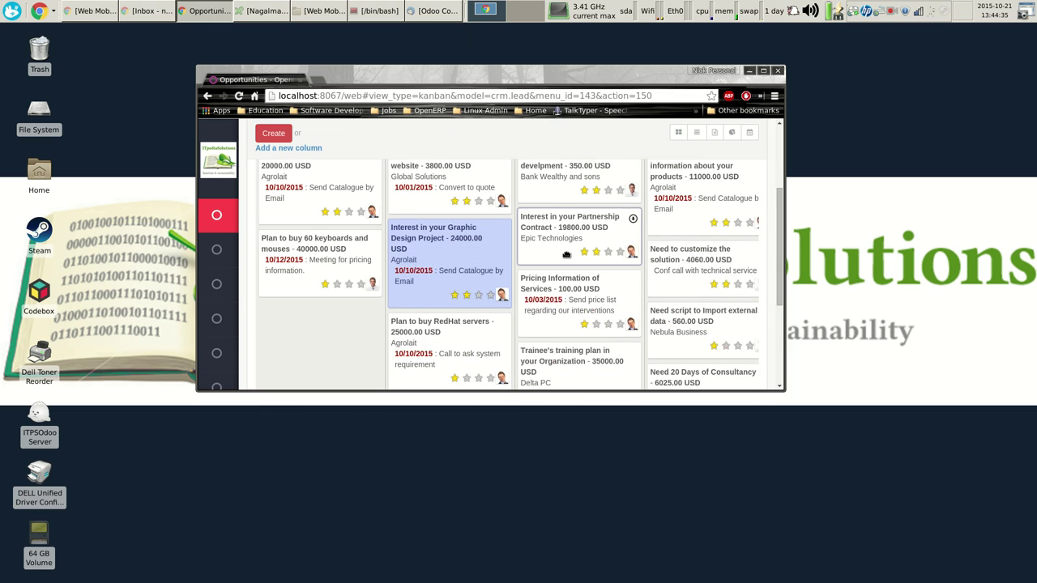
scroll(566, 255, up, 3)
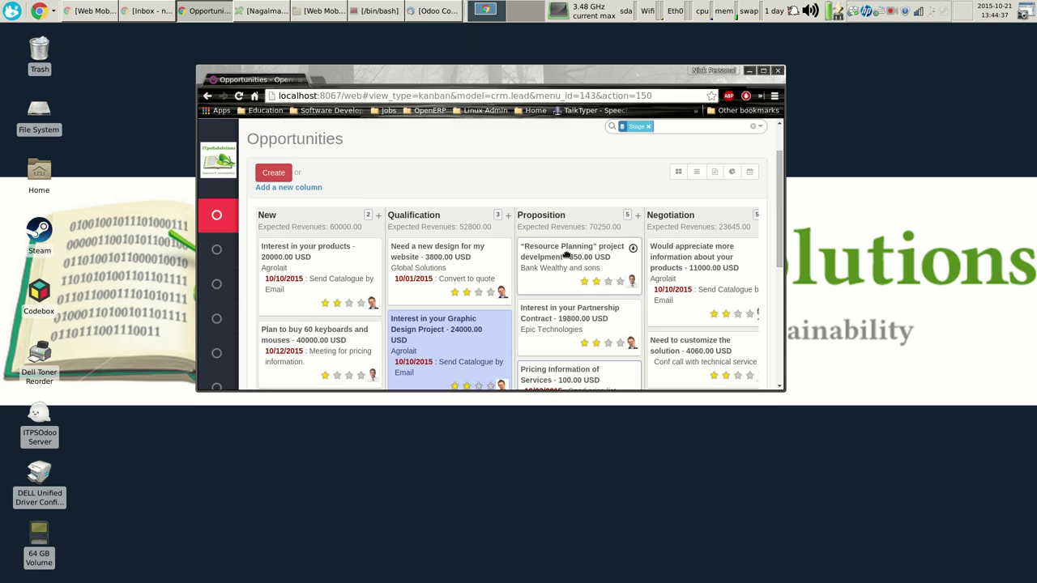
Browse the opportunities as a list grouped by stage
click(695, 171)
scroll(594, 209, down, 2)
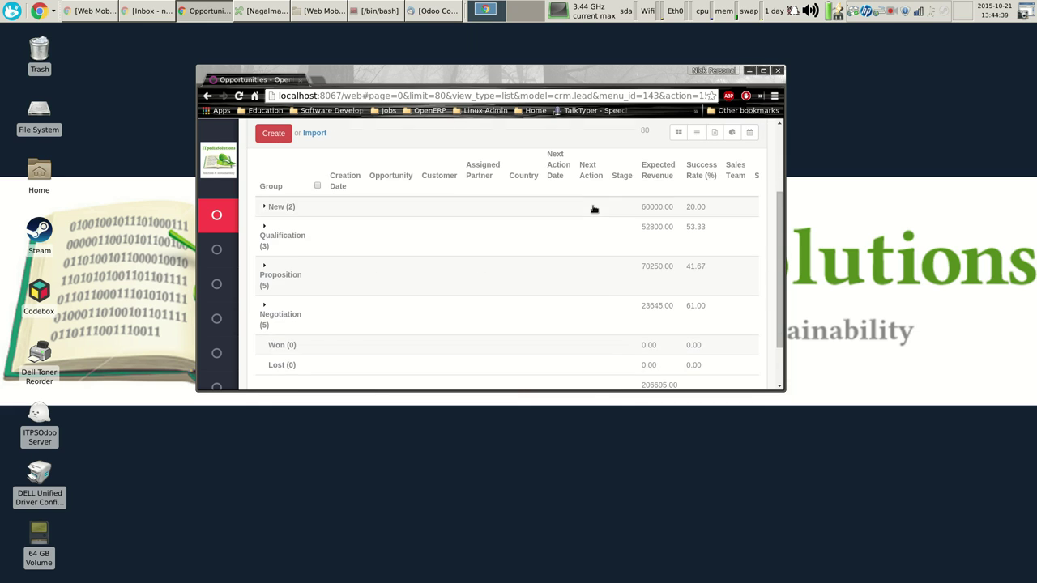
scroll(595, 211, down, 3)
scroll(597, 243, up, 4)
scroll(571, 257, down, 2)
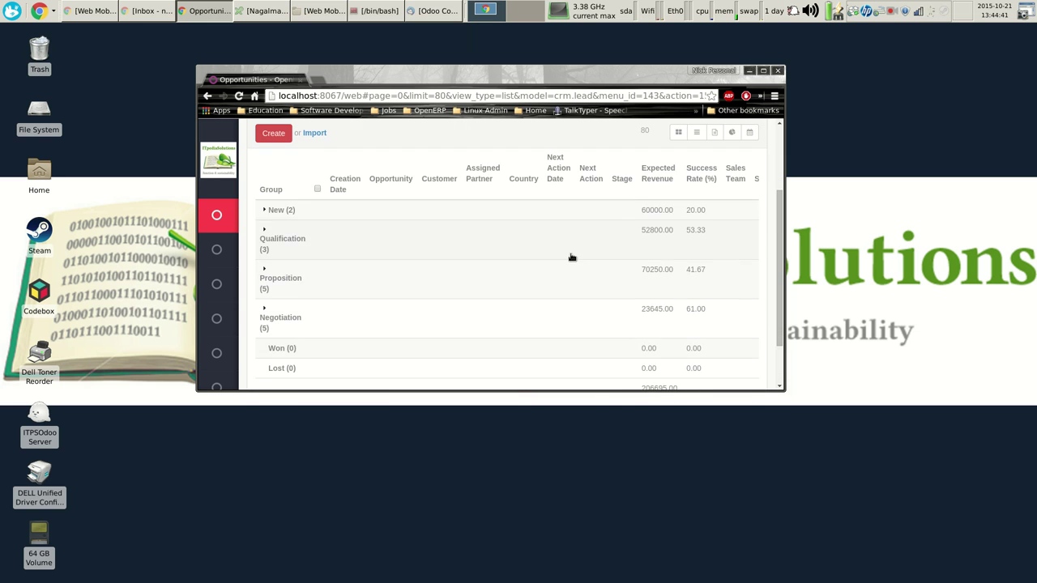
scroll(570, 258, down, 2)
scroll(576, 263, up, 4)
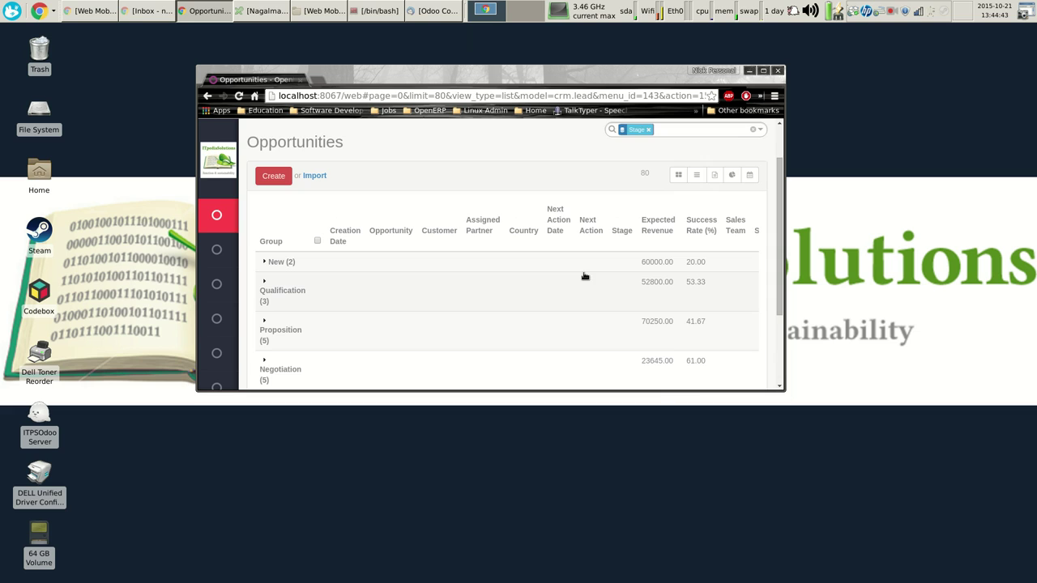
scroll(585, 276, down, 2)
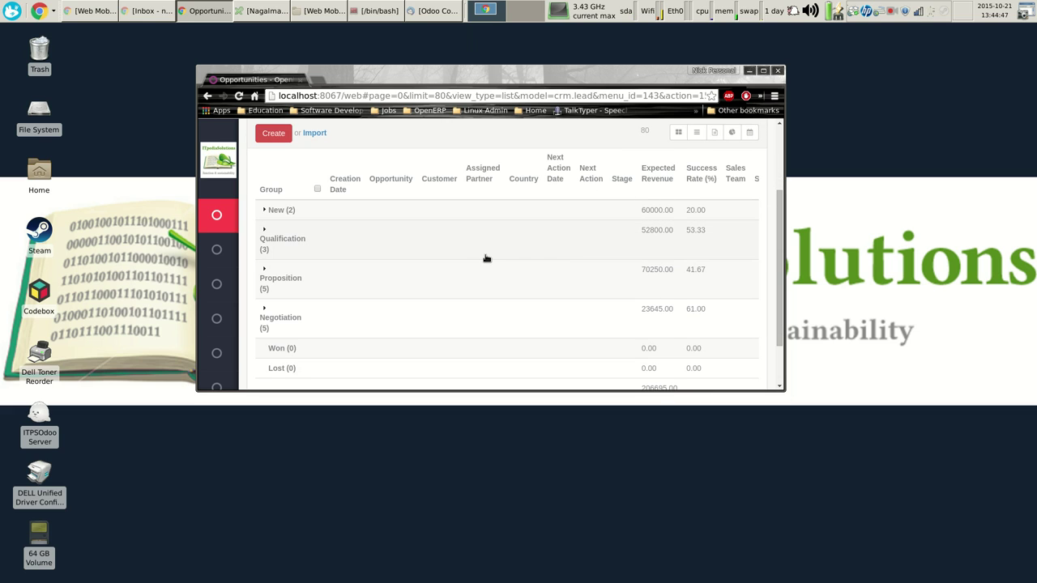
scroll(538, 258, down, 1)
scroll(544, 258, up, 2)
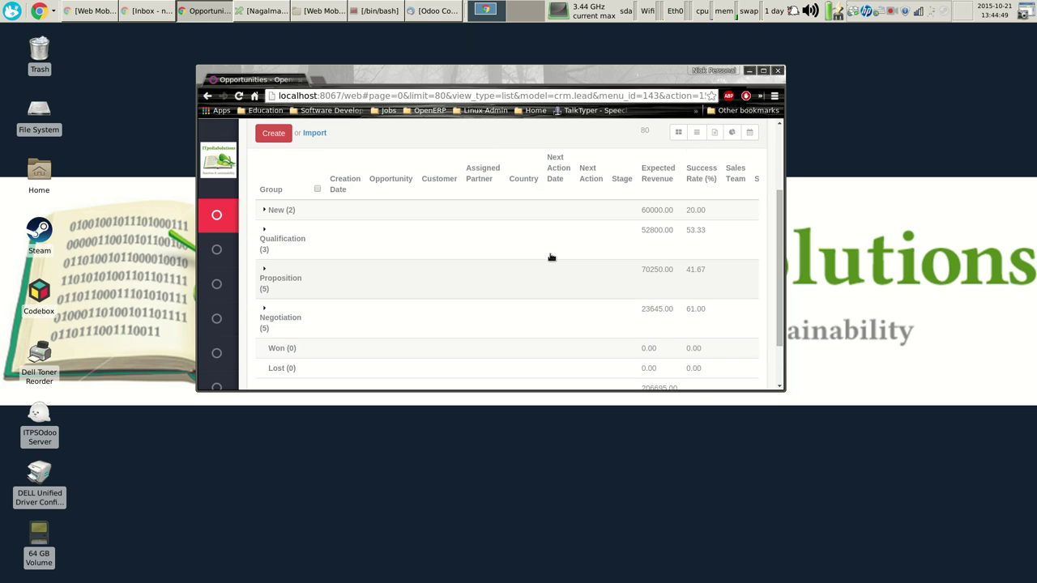
Return to the kanban board showing stage revenues such as New 60000.00
click(693, 155)
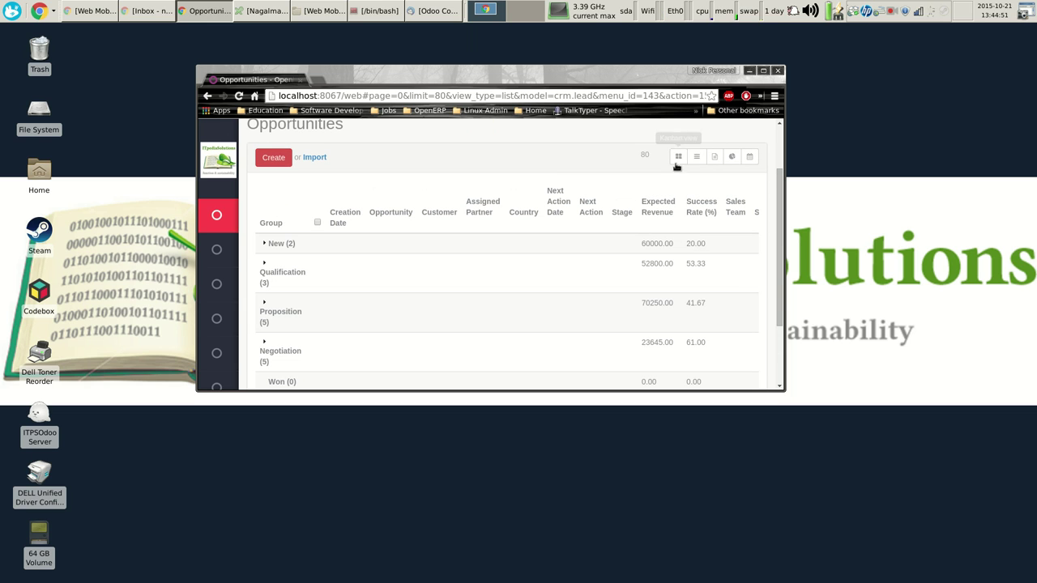
click(677, 156)
scroll(640, 259, down, 3)
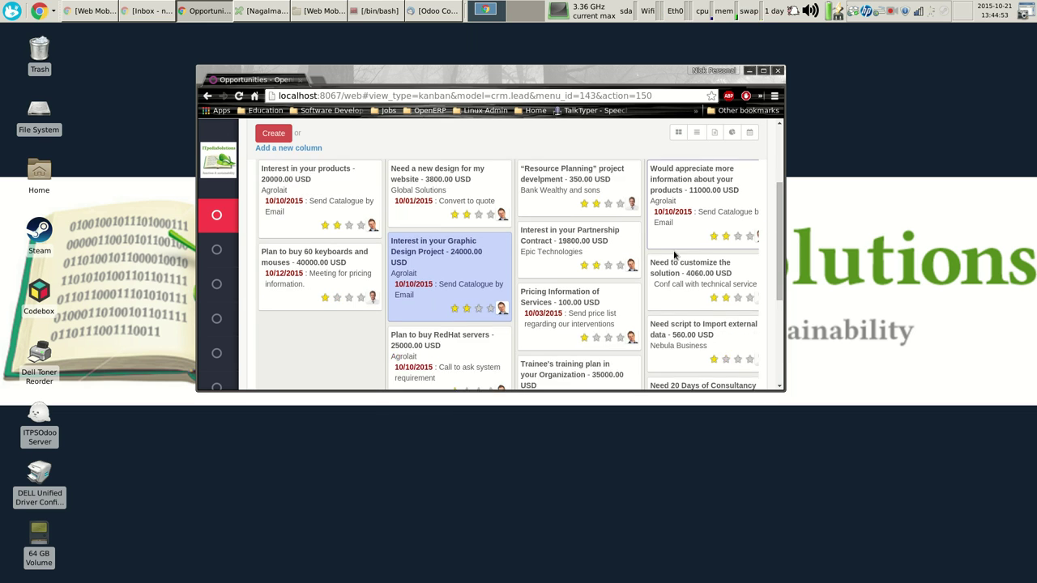
scroll(672, 252, up, 3)
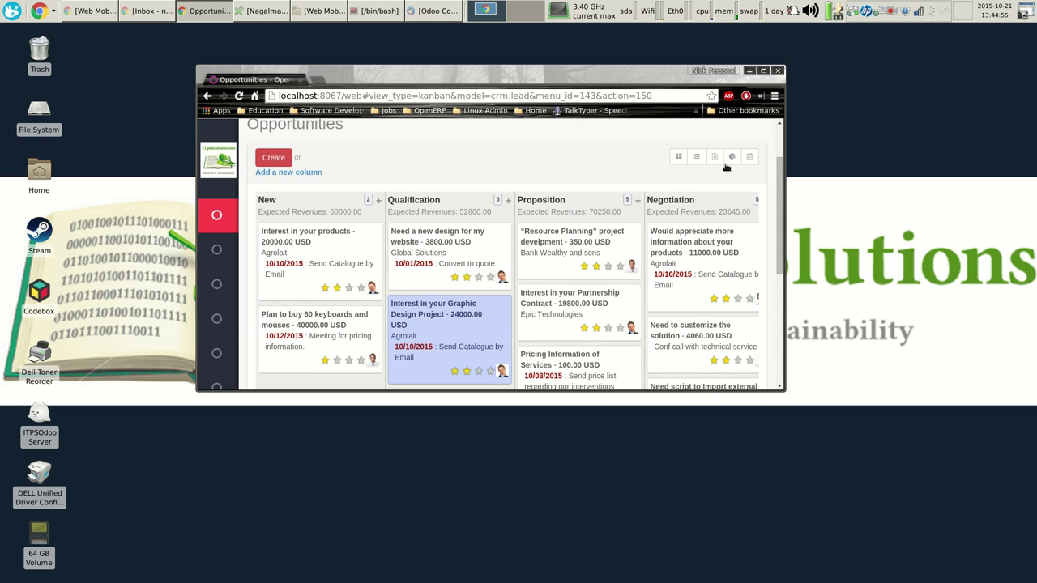
Create an opportunity with Subject 'Test' and internal note 'test', and save it
click(715, 158)
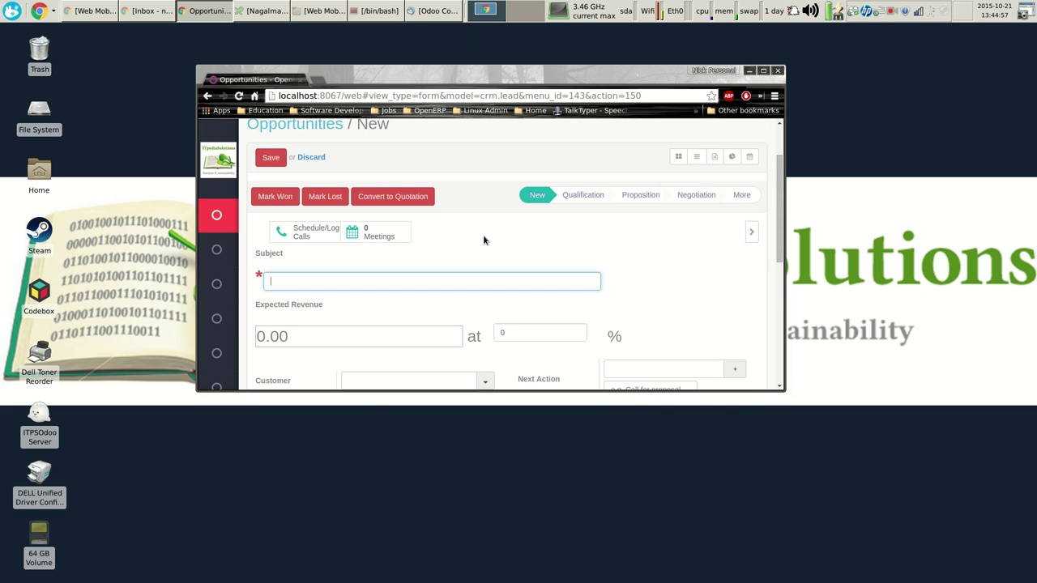
scroll(483, 243, down, 3)
scroll(484, 243, up, 3)
scroll(483, 243, down, 3)
scroll(483, 242, down, 2)
click(377, 270)
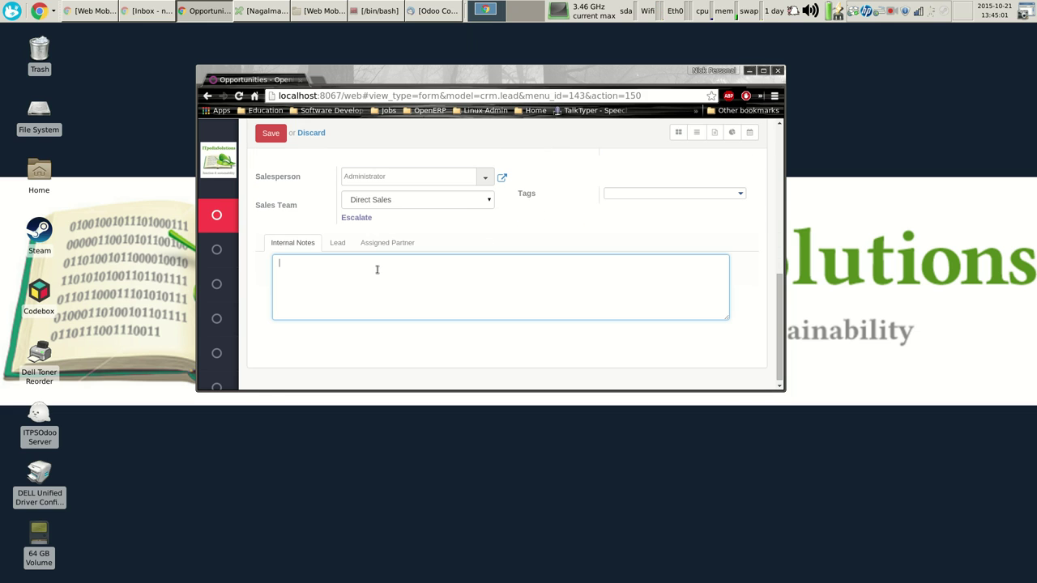
text(test)
scroll(413, 259, up, 5)
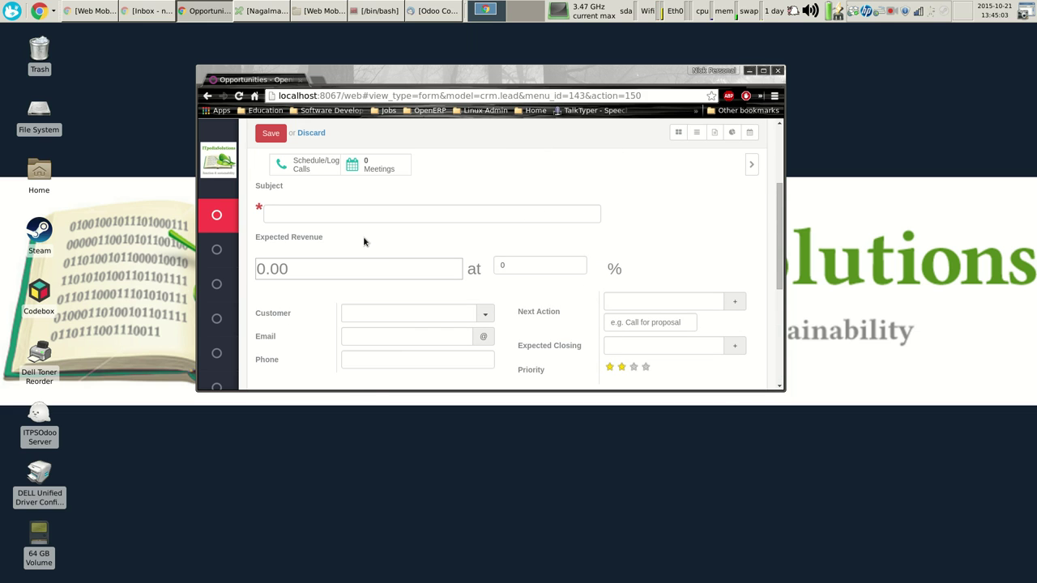
click(456, 219)
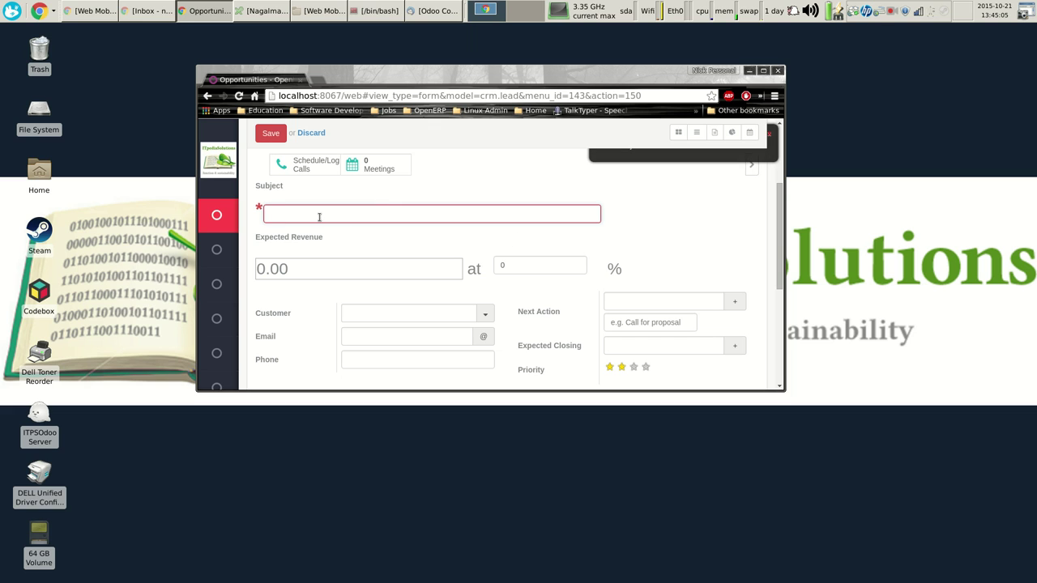
scroll(319, 215, up, 2)
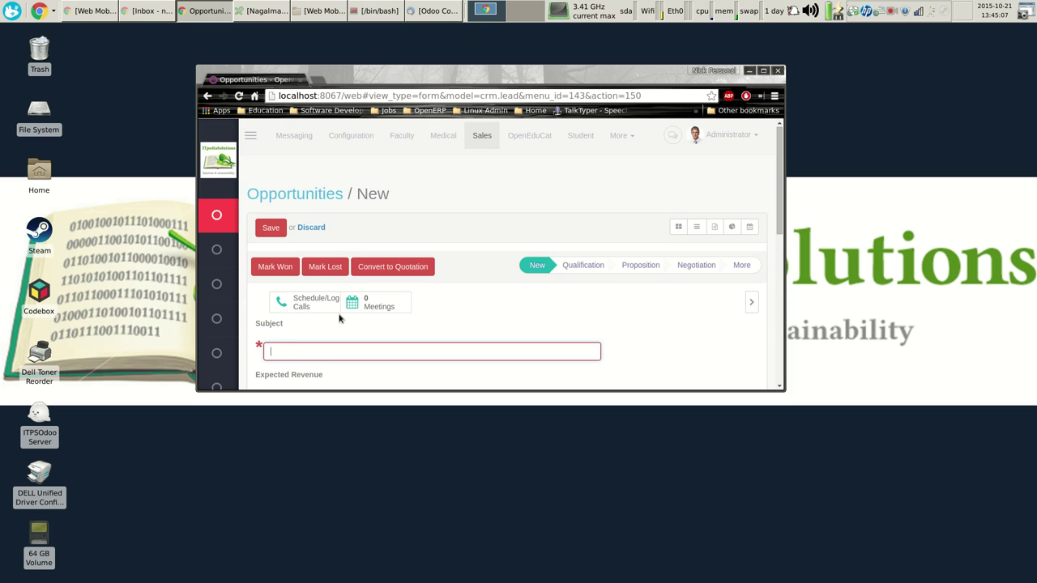
click(271, 227)
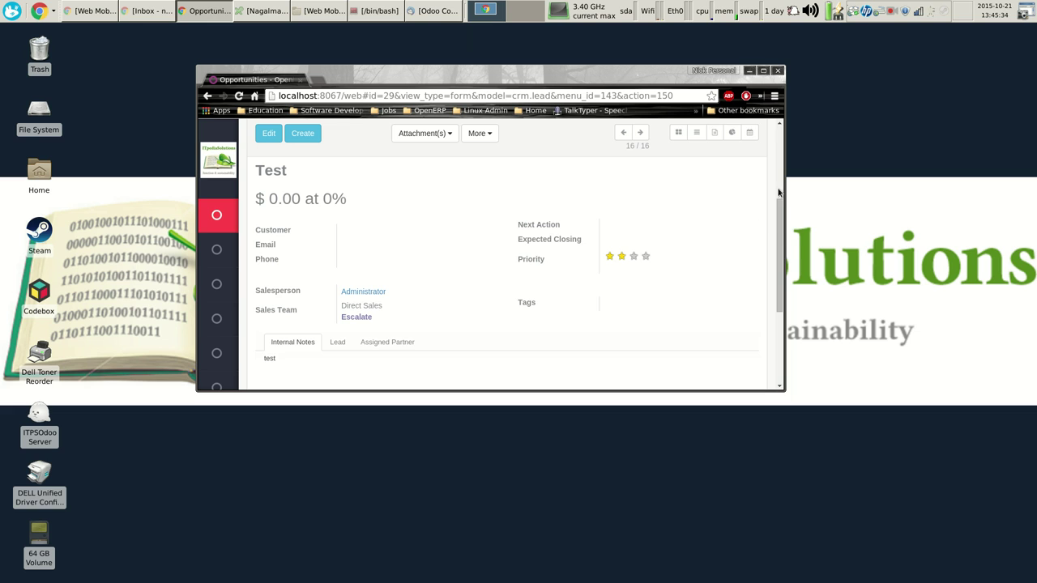
Narrow the browser to mobile width and close the navigation sidebar
drag(778, 172, 327, 188)
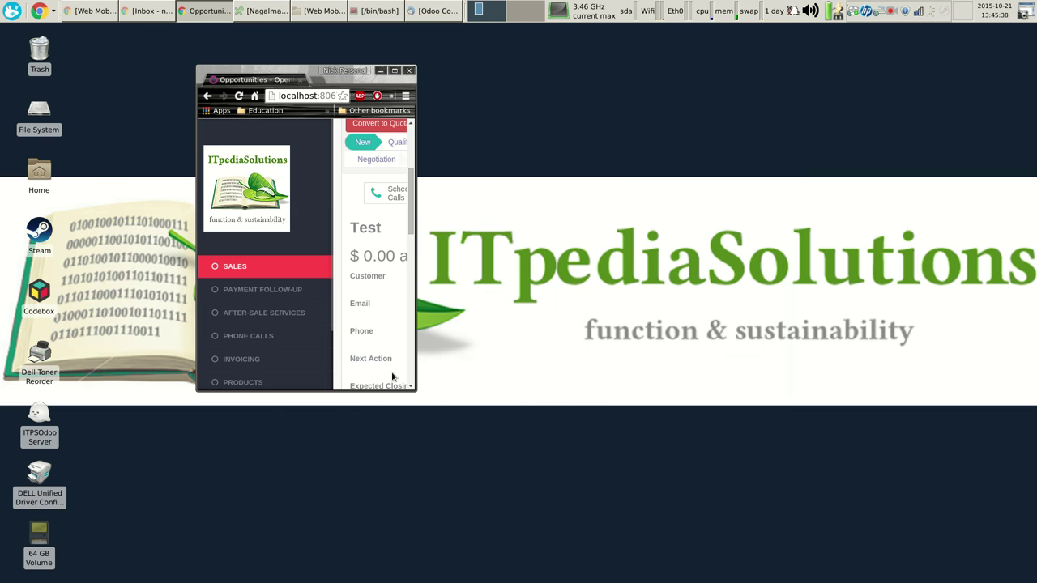
scroll(339, 206, up, 3)
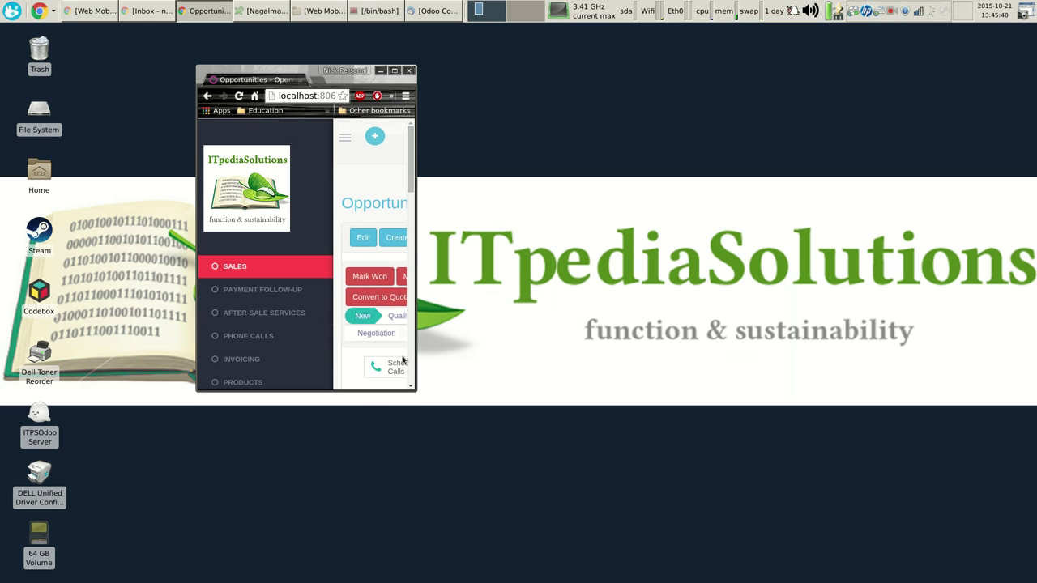
click(345, 139)
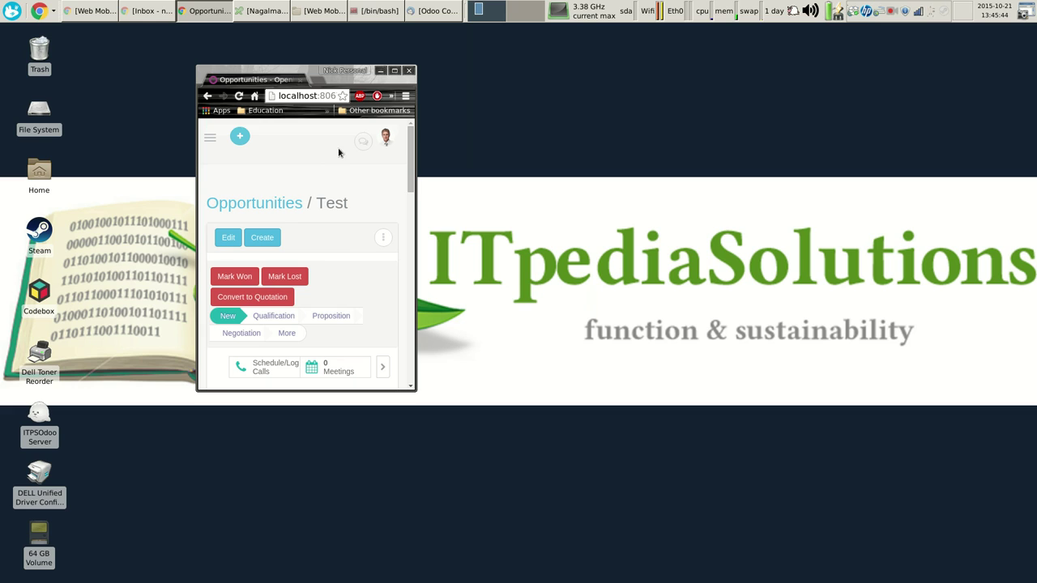
scroll(322, 166, down, 1)
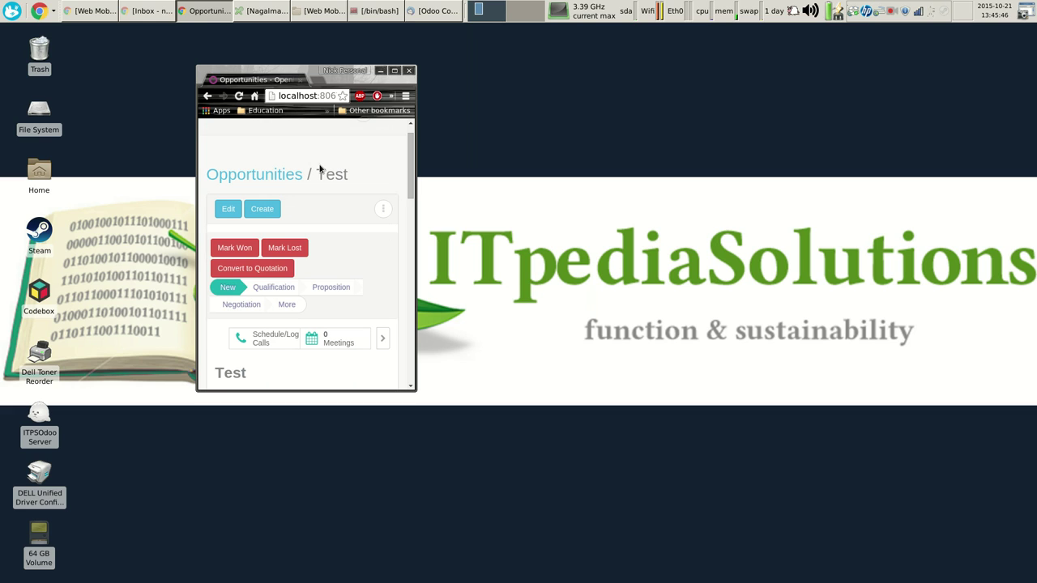
scroll(320, 167, up, 1)
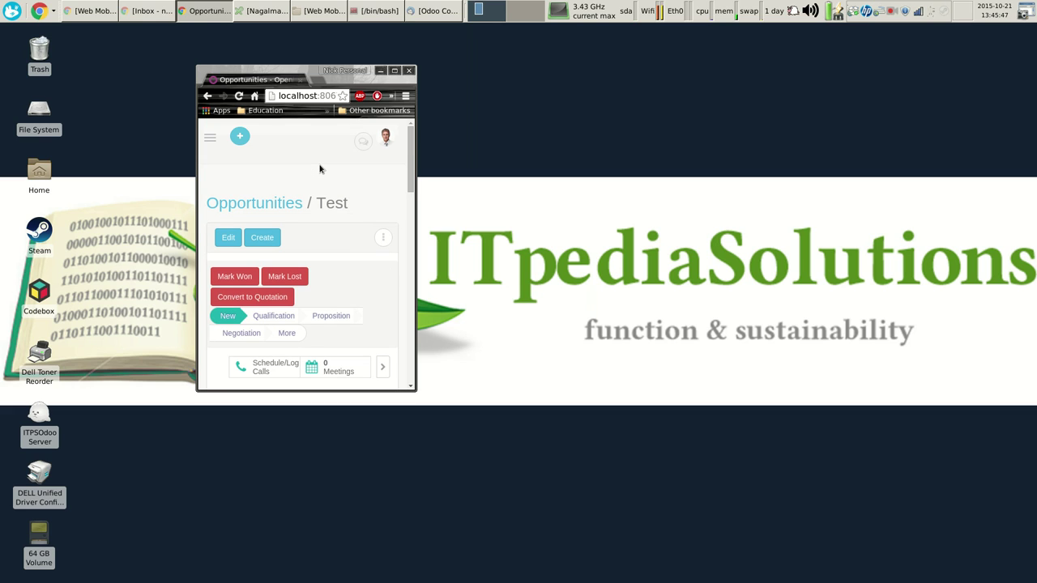
Show the installed-apps grid: Sales, OpenEduCat, Student, Library, Parent, Point of Sale
click(240, 136)
scroll(374, 183, down, 2)
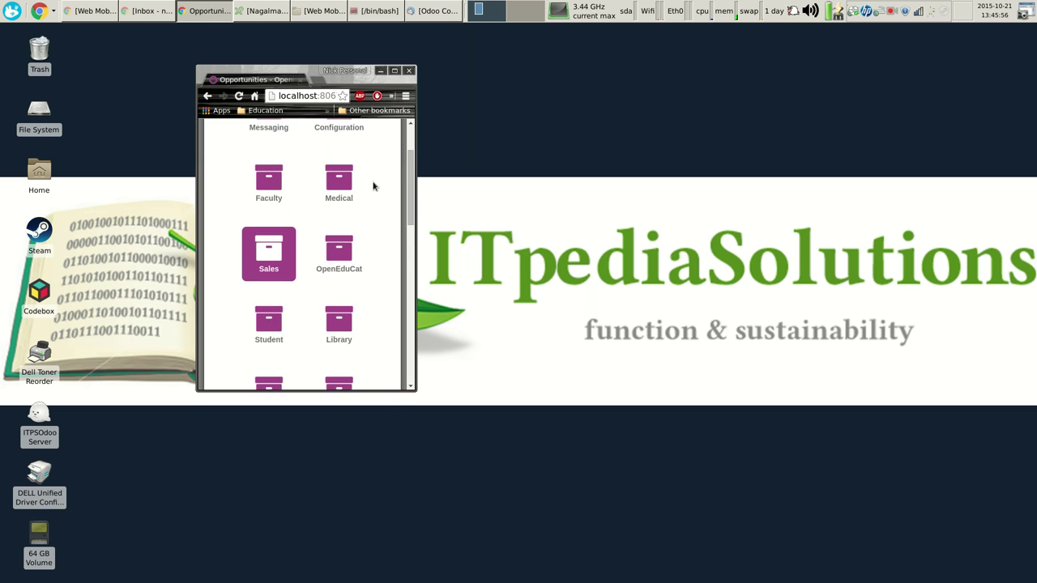
scroll(374, 187, down, 3)
scroll(374, 186, down, 7)
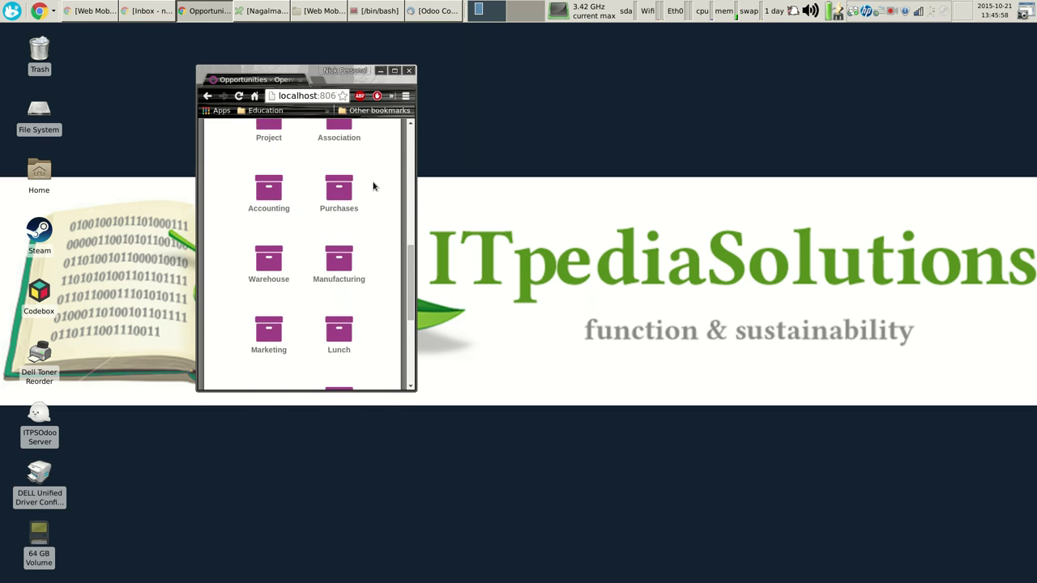
scroll(374, 186, up, 5)
scroll(374, 186, up, 4)
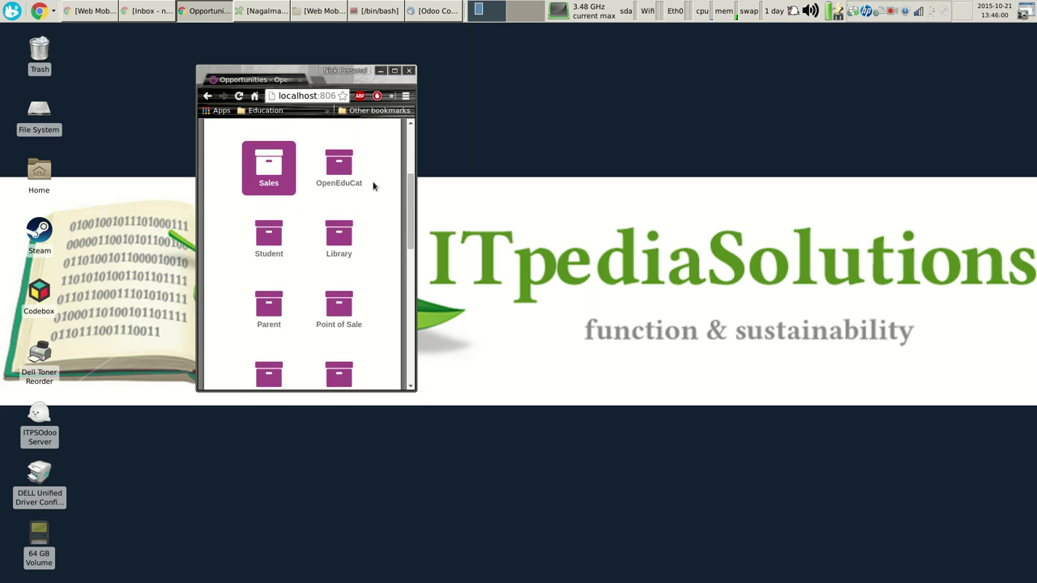
Open the Sales app and toggle the navigation sidebar open and closed
click(264, 175)
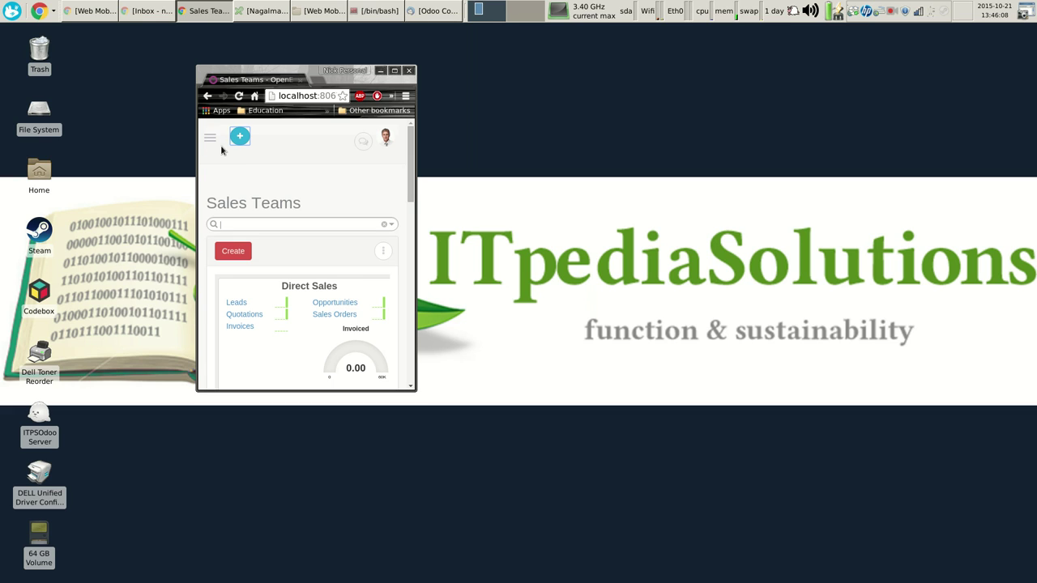
click(210, 140)
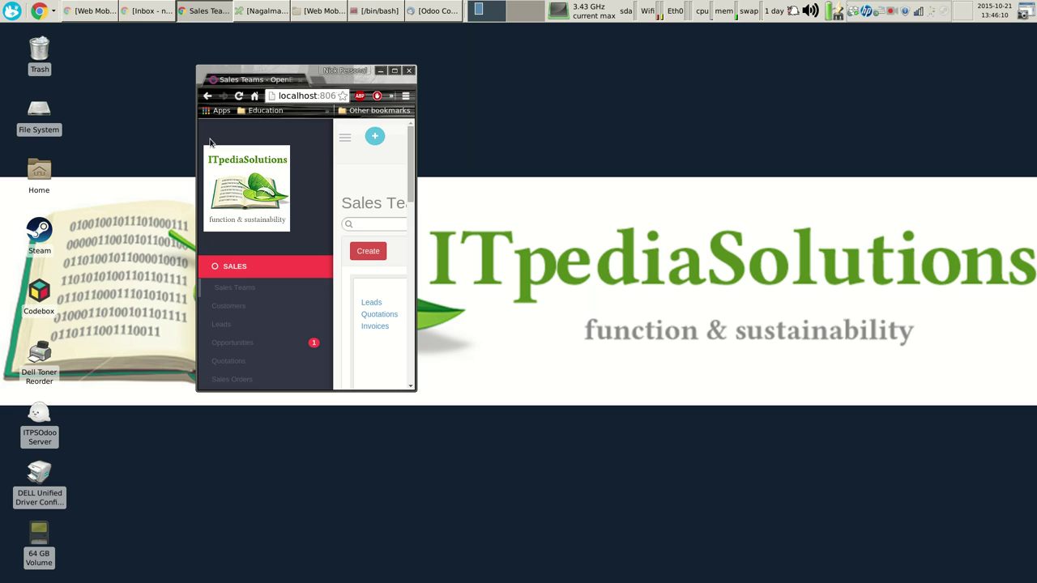
click(345, 140)
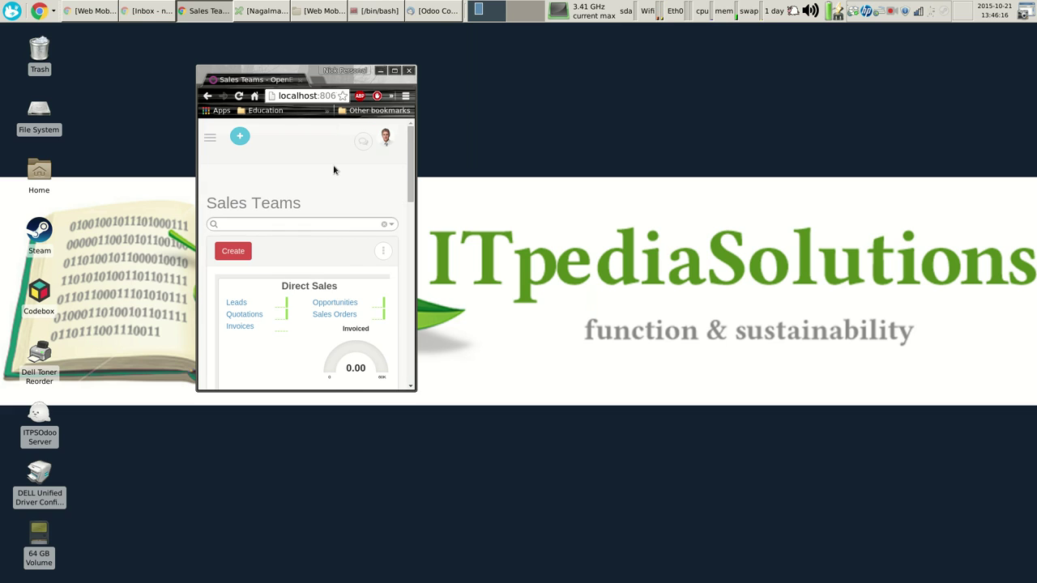
Open and close the user account menu, then reveal the navigation sidebar
click(385, 140)
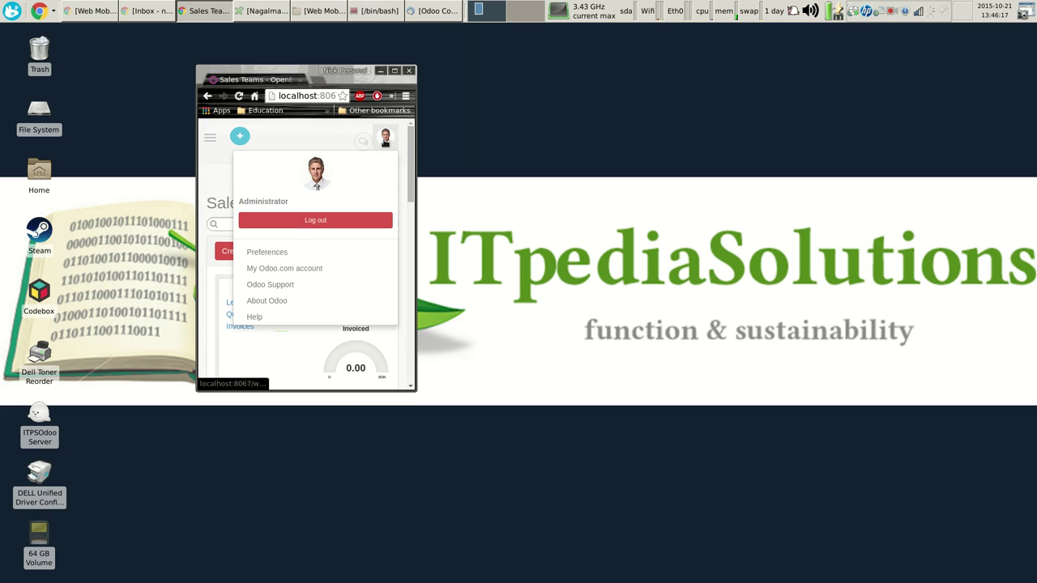
click(288, 134)
scroll(324, 173, down, 1)
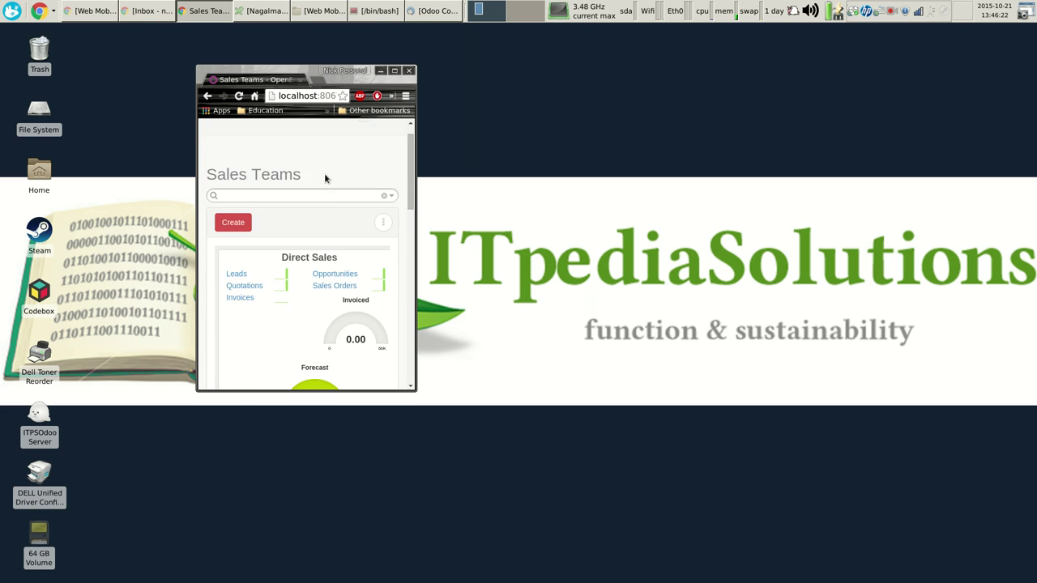
scroll(324, 178, down, 3)
scroll(332, 174, up, 5)
click(213, 139)
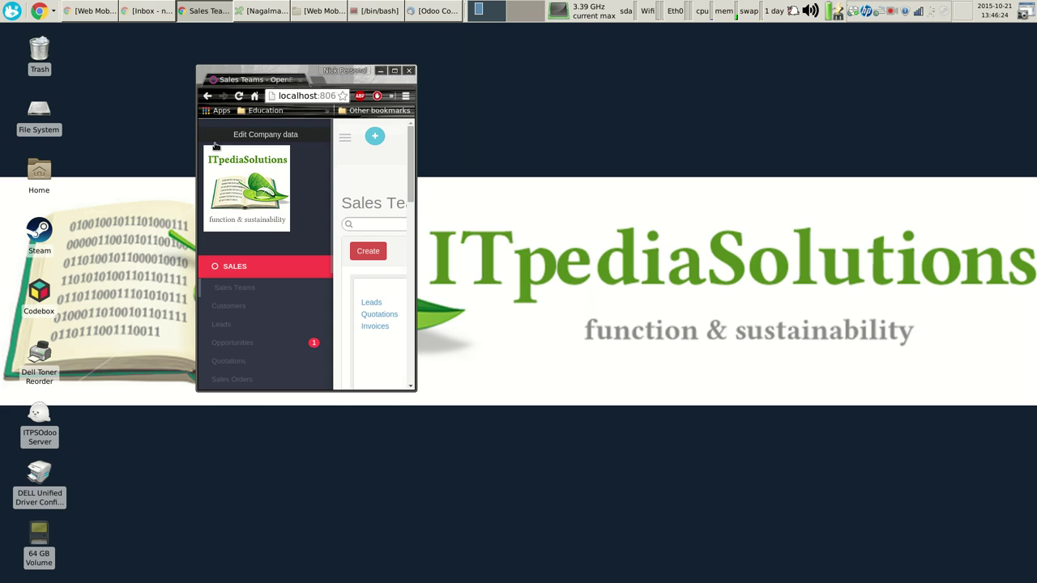
Open Opportunities in list view and open the first opportunity's form
click(248, 344)
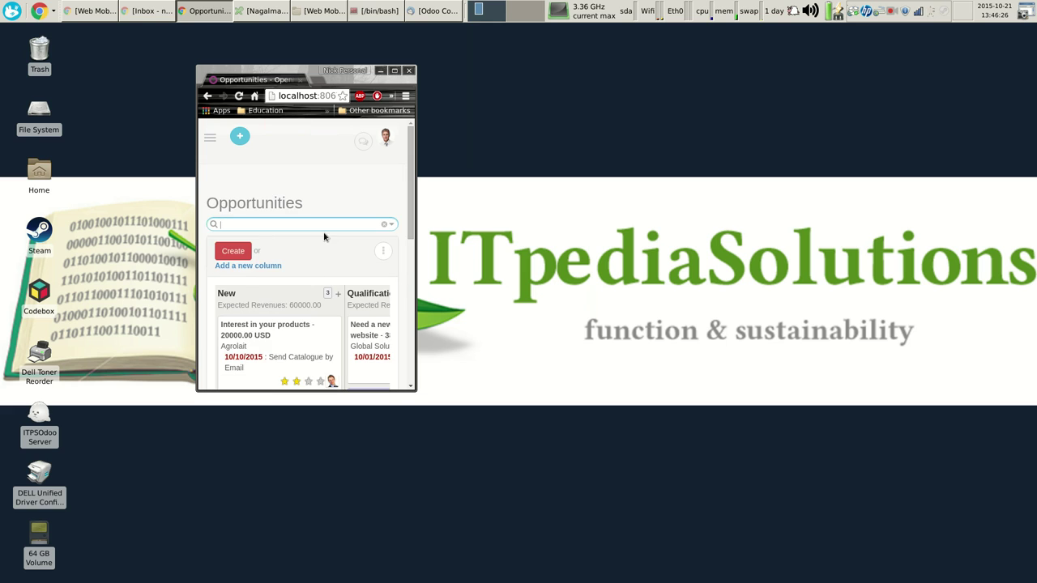
scroll(324, 236, down, 2)
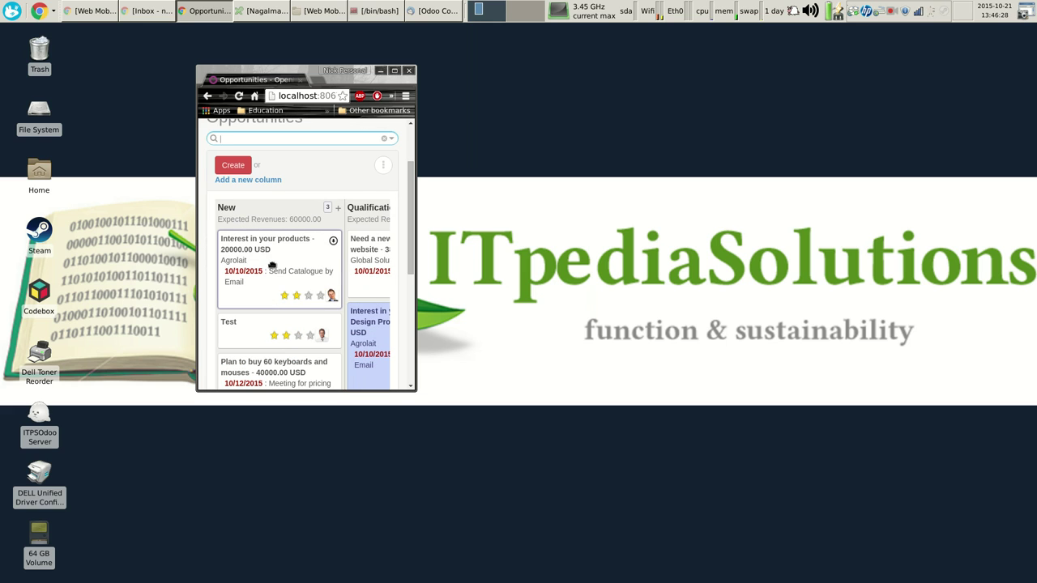
click(383, 165)
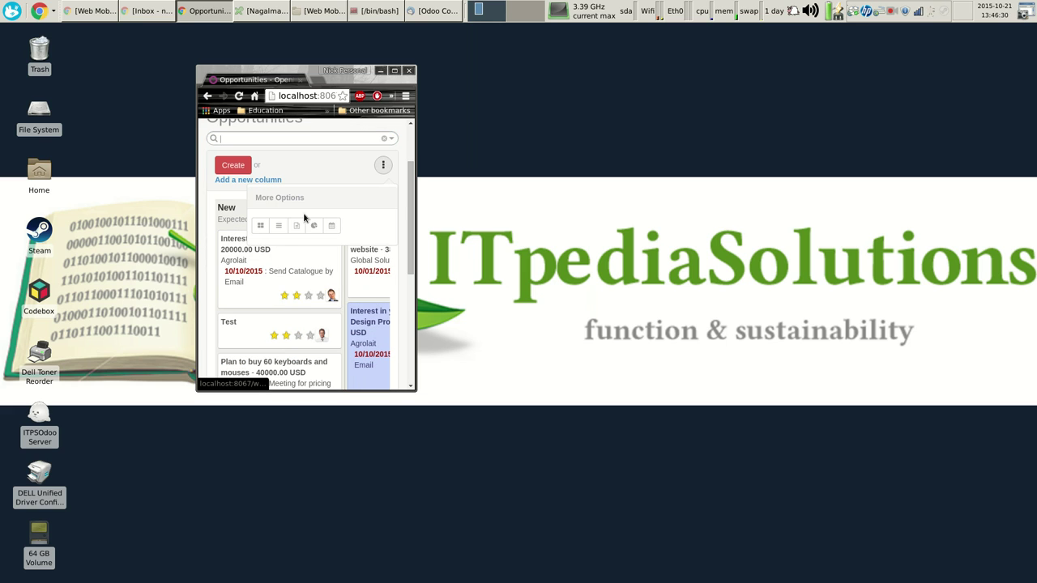
click(278, 225)
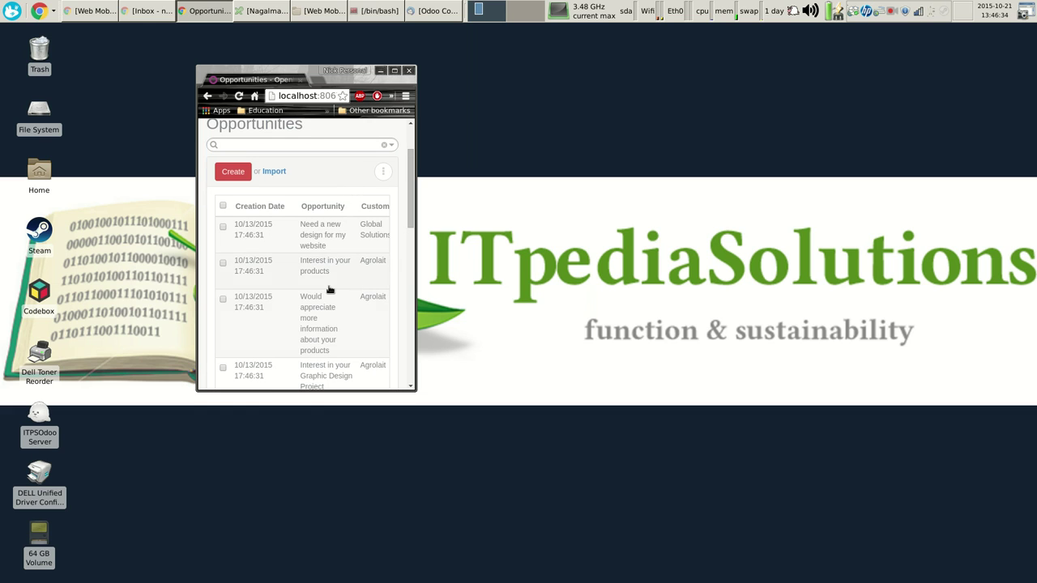
click(383, 172)
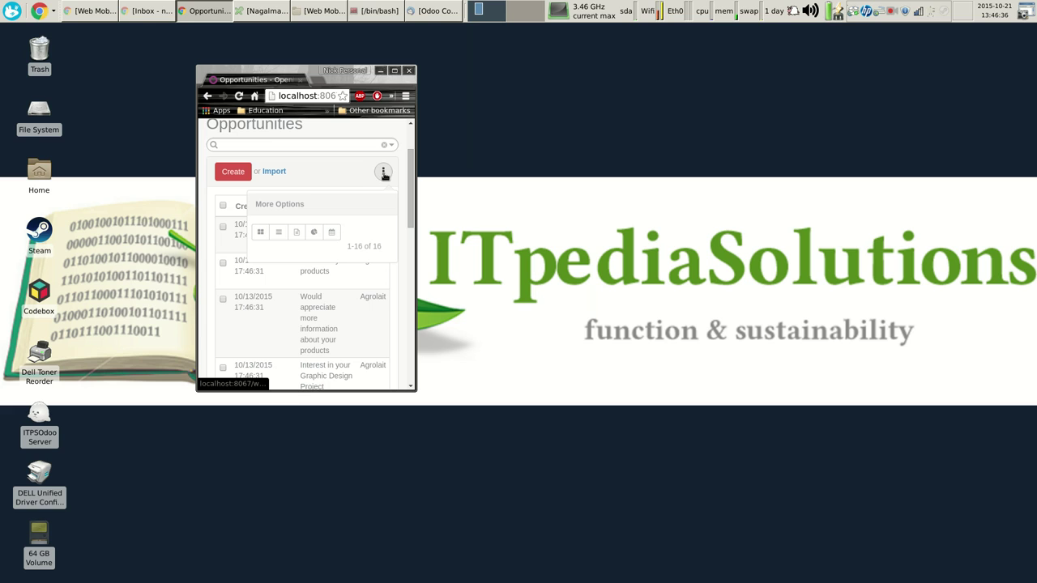
click(300, 231)
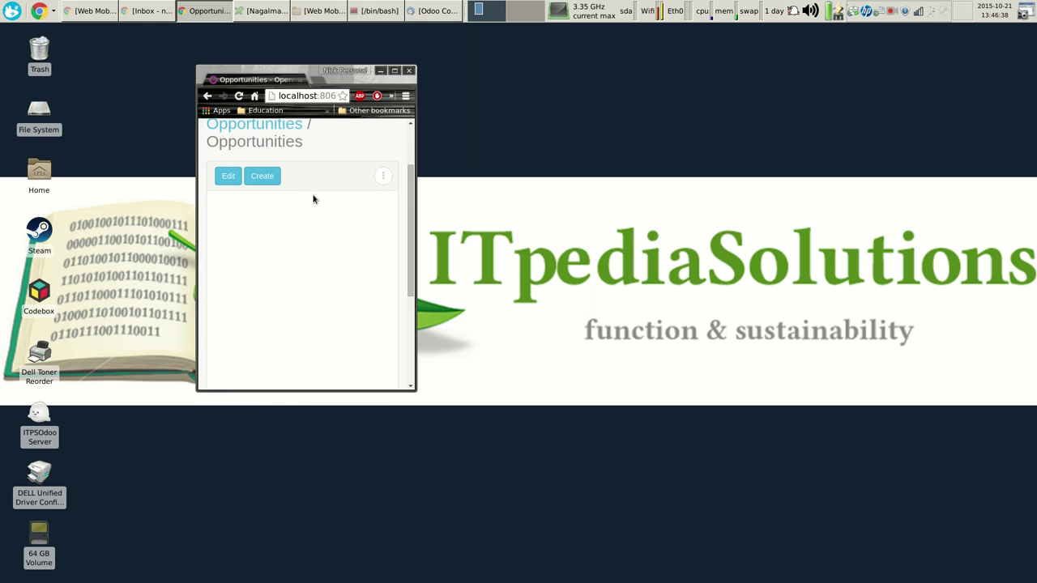
Append ' - test' to the Subject, making it 'Need a new design for my website - test', and save
click(225, 178)
scroll(314, 191, down, 1)
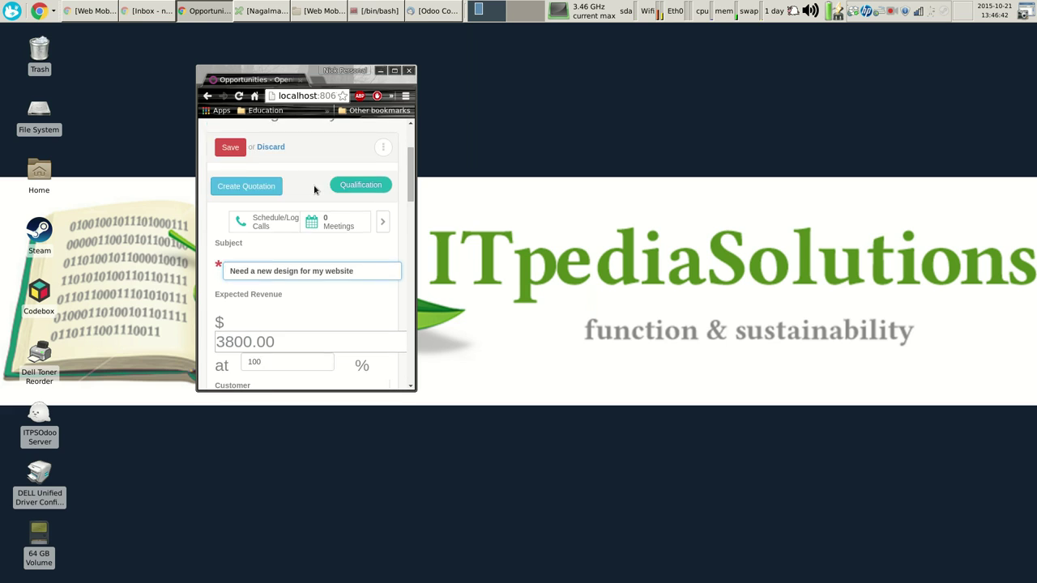
scroll(314, 191, down, 2)
text(- test)
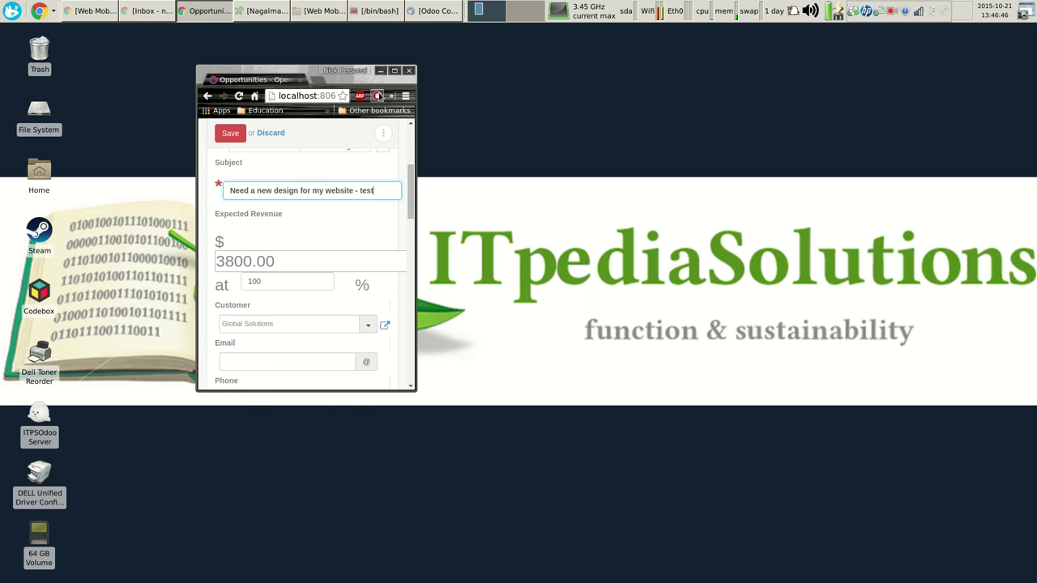
scroll(334, 244, down, 10)
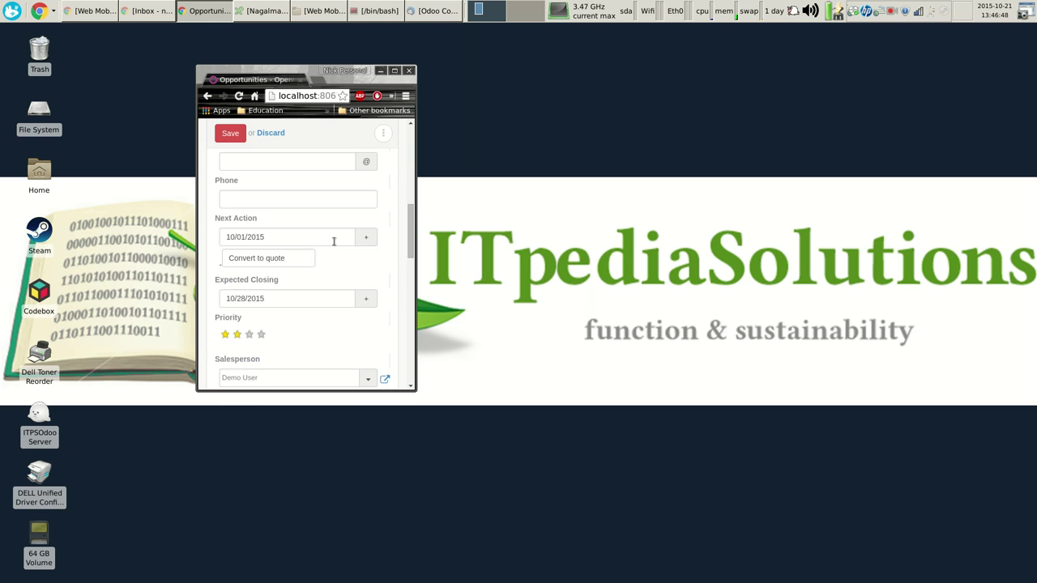
scroll(333, 244, down, 5)
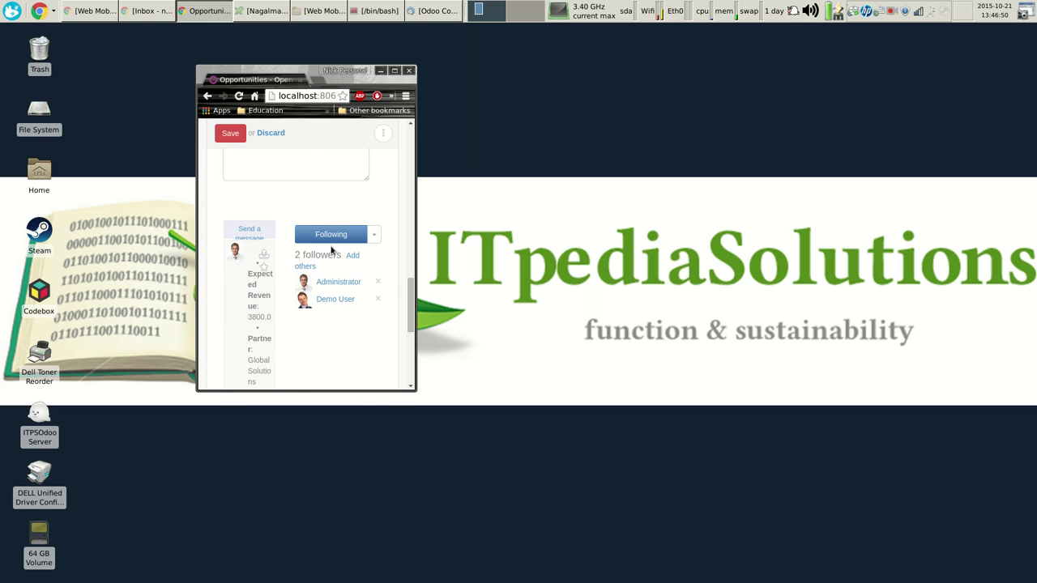
scroll(332, 246, up, 7)
scroll(332, 247, up, 5)
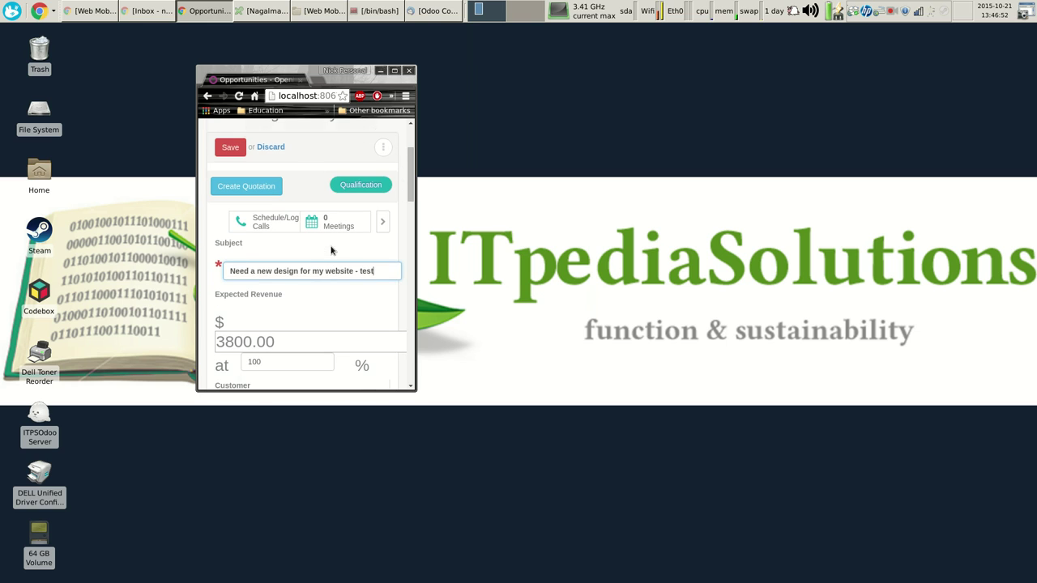
click(230, 147)
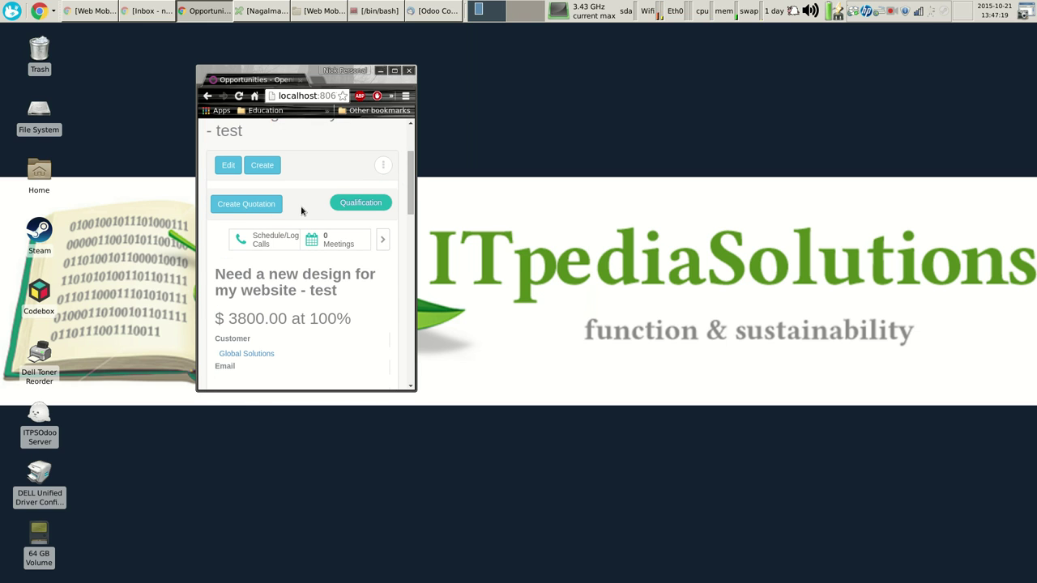
Switch the Opportunities to a graph of Expected Revenue by stage
scroll(306, 208, up, 2)
scroll(291, 214, up, 1)
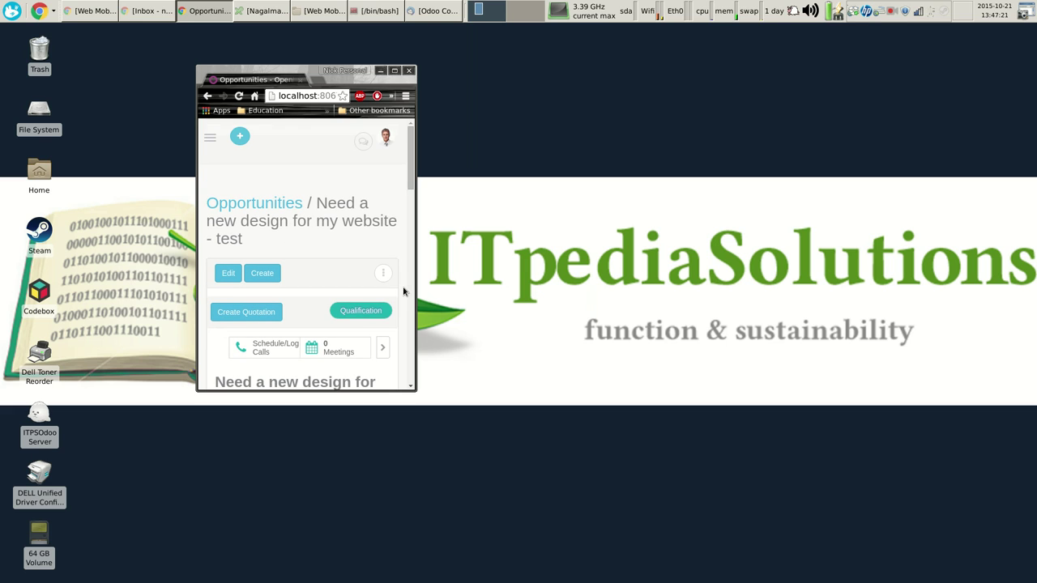
click(384, 273)
scroll(361, 272, down, 1)
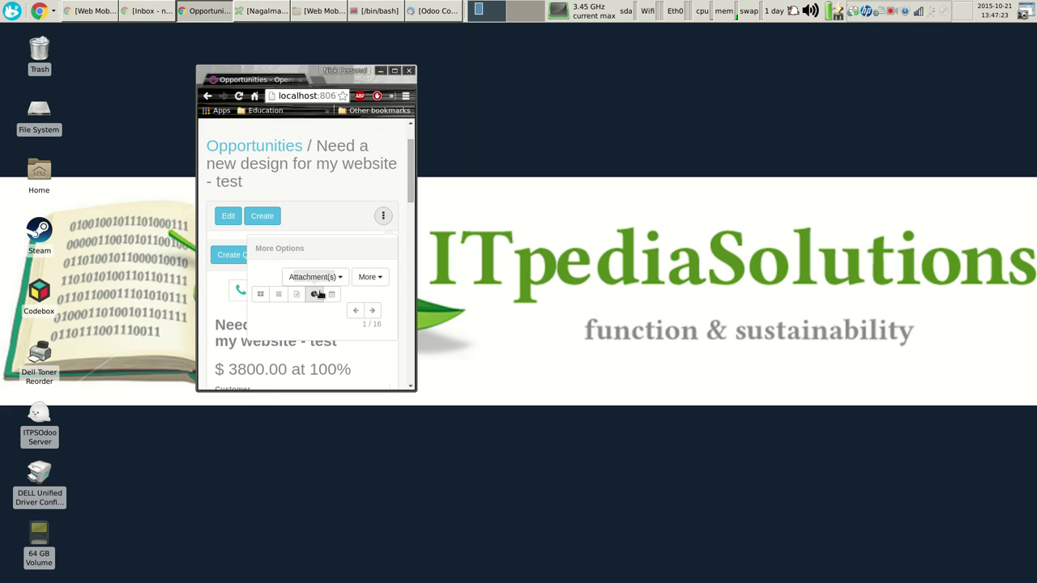
click(313, 295)
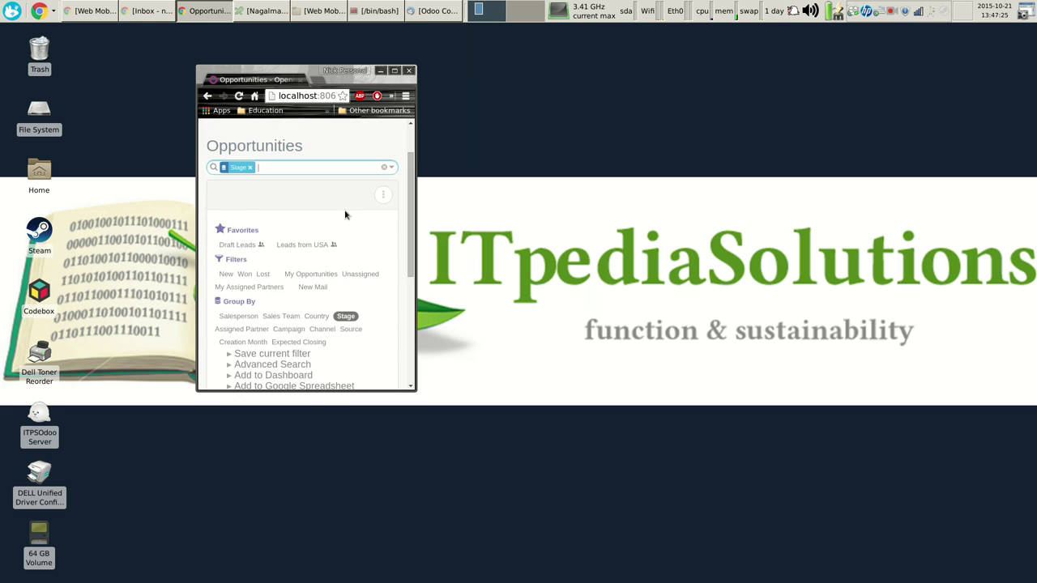
Flip the revenue chart to a pie chart, then settle on a bar chart
scroll(346, 213, down, 5)
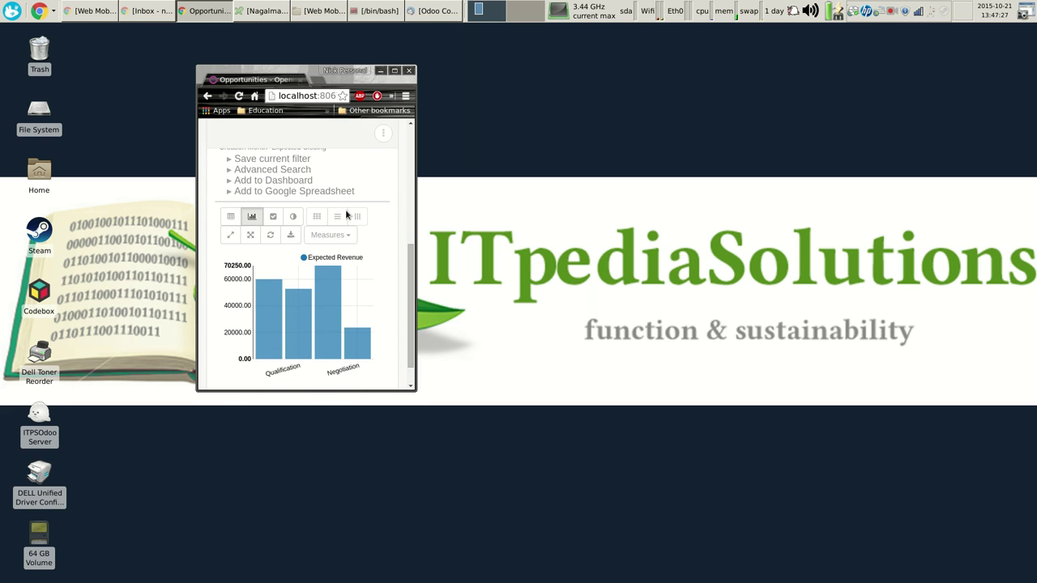
scroll(346, 215, up, 5)
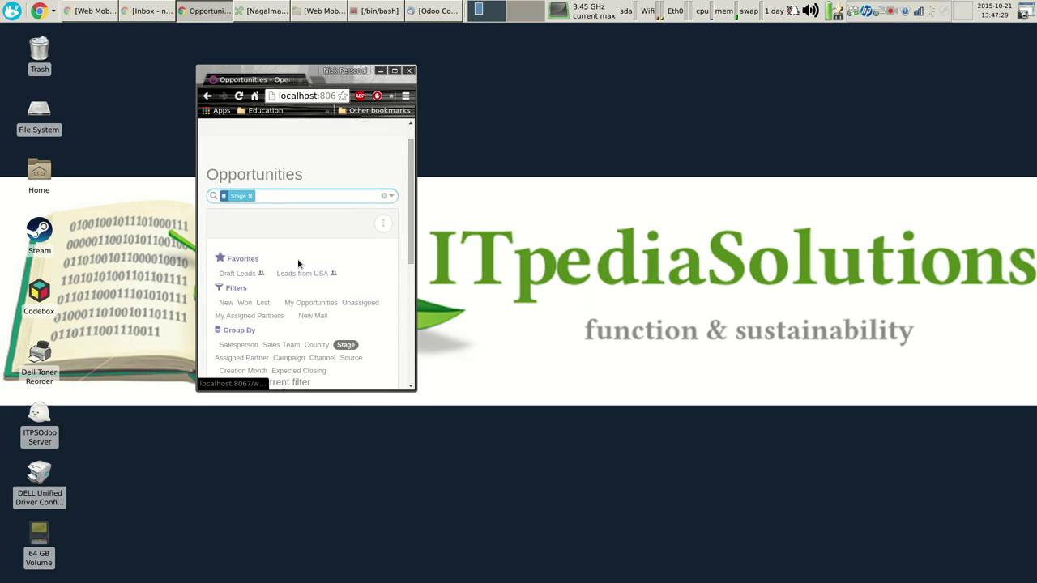
scroll(300, 263, down, 3)
scroll(308, 263, up, 2)
scroll(315, 261, down, 2)
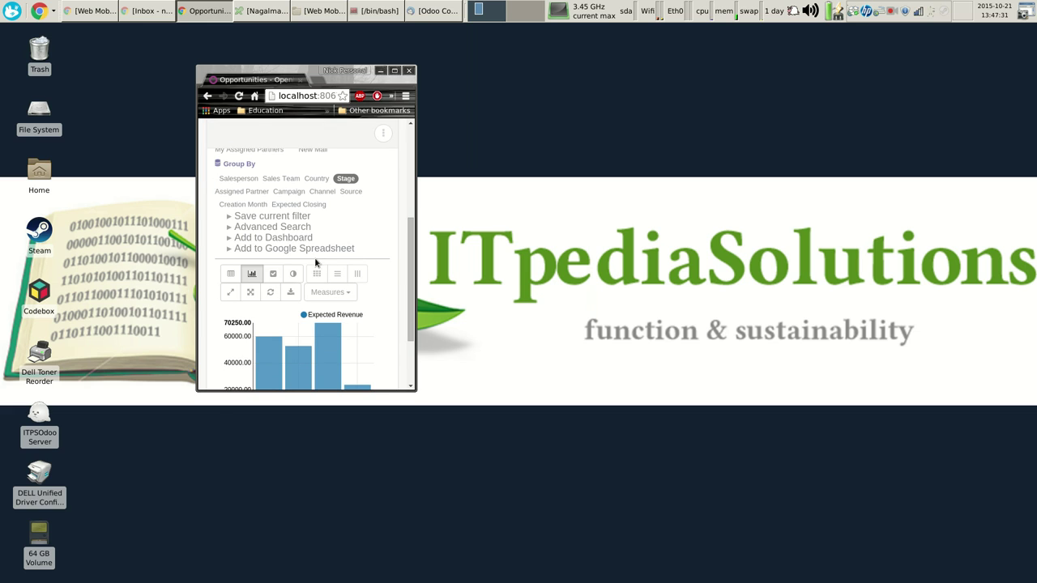
click(293, 276)
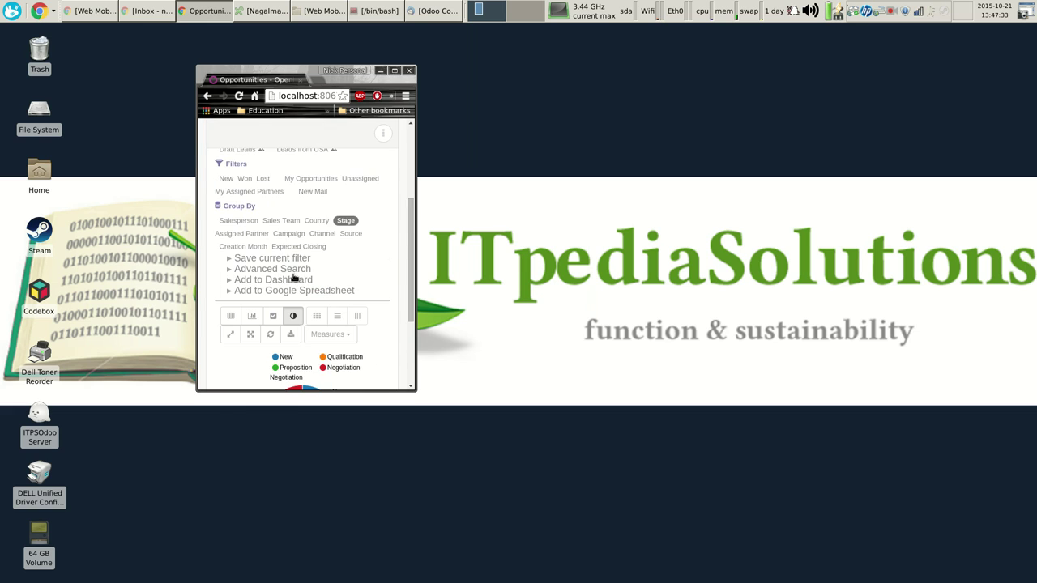
scroll(337, 232, down, 2)
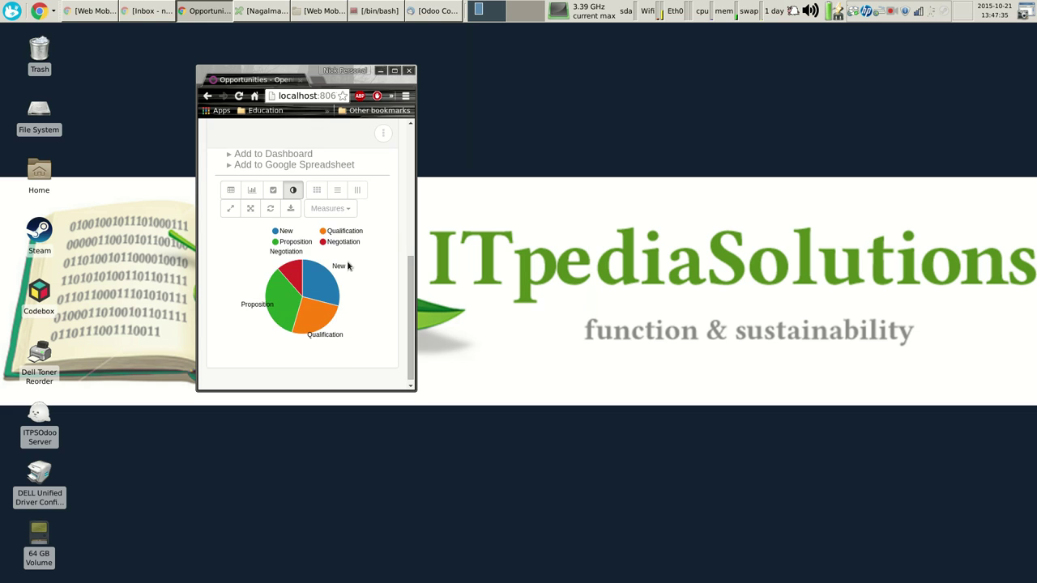
scroll(348, 265, up, 1)
click(252, 243)
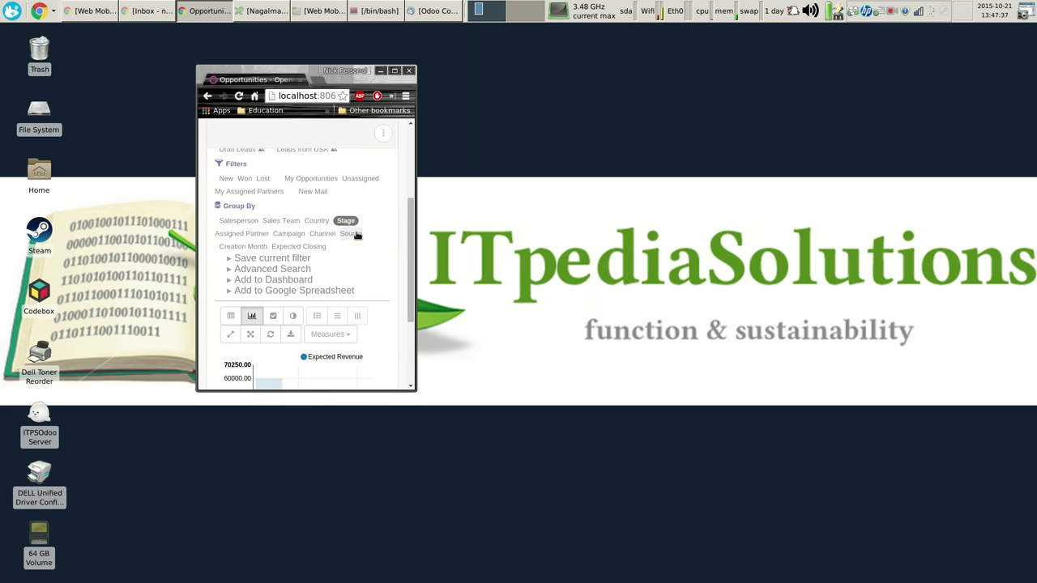
scroll(349, 234, down, 2)
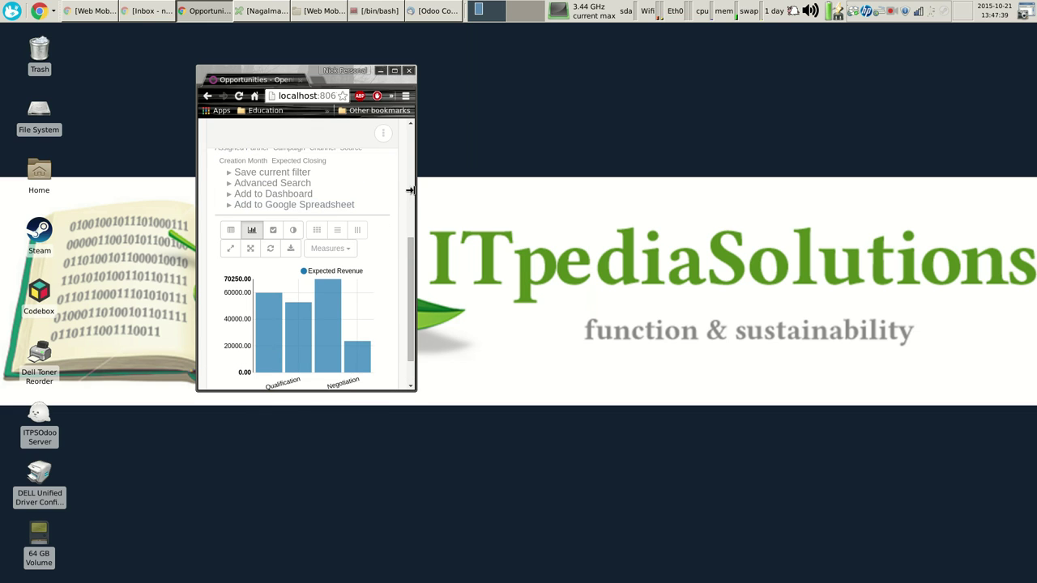
Resize the browser window wider and shorter so the opportunities chart reflows
drag(411, 193, 494, 194)
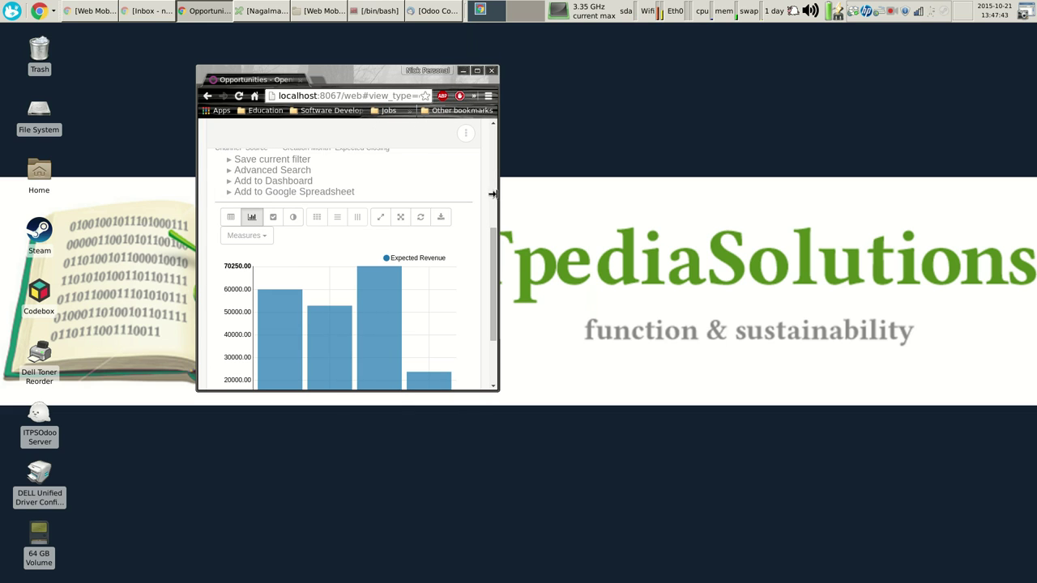
scroll(390, 210, down, 1)
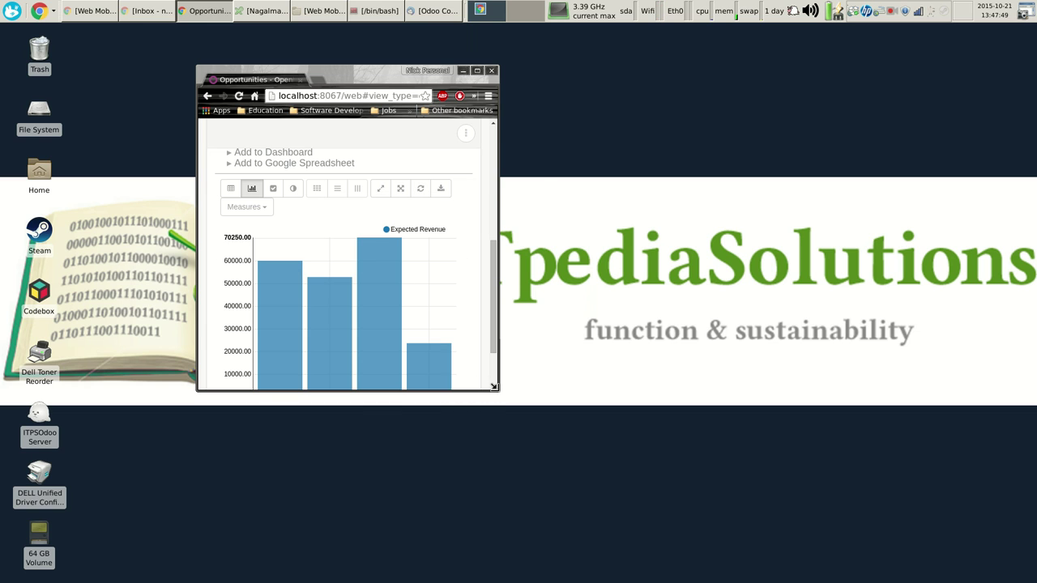
drag(494, 386, 543, 264)
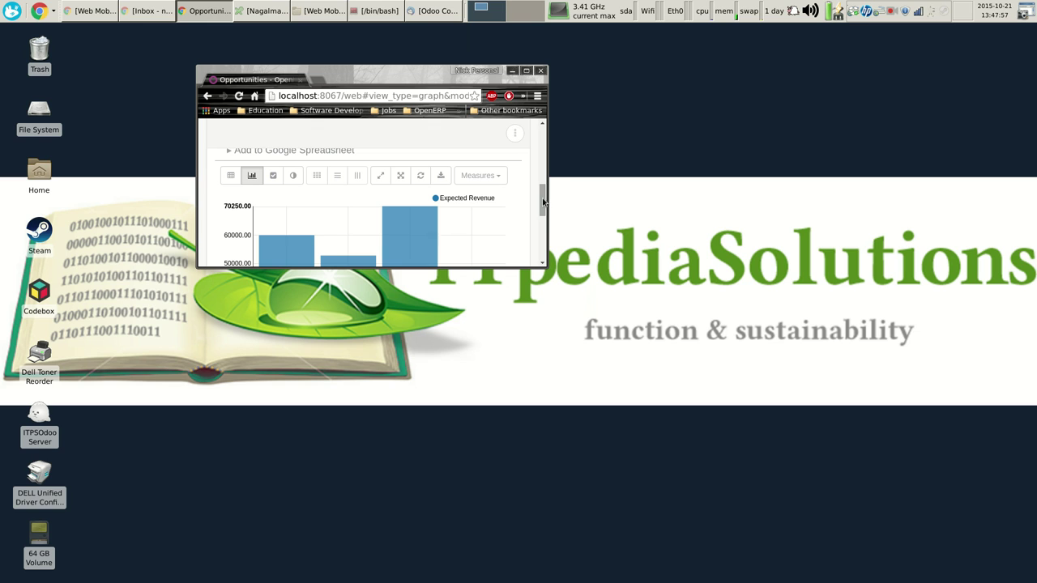
mouse_move(541, 201)
mouse_down()
mouse_move(541, 134)
mouse_move(532, 220)
mouse_move(533, 190)
mouse_up()
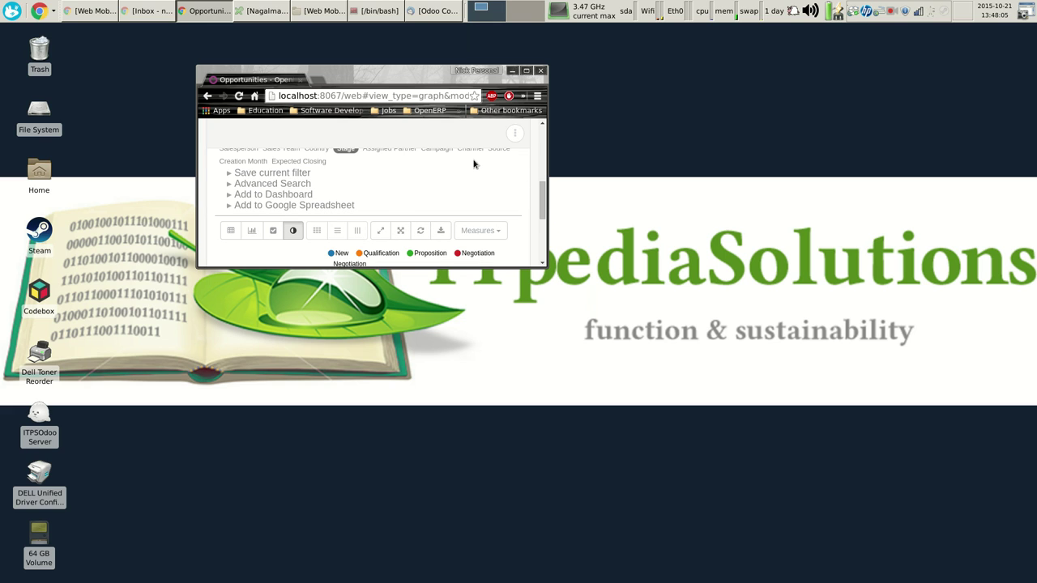
Open the opportunity 'Need a new design for my website - test' in form view
scroll(451, 180, down, 3)
scroll(451, 178, up, 4)
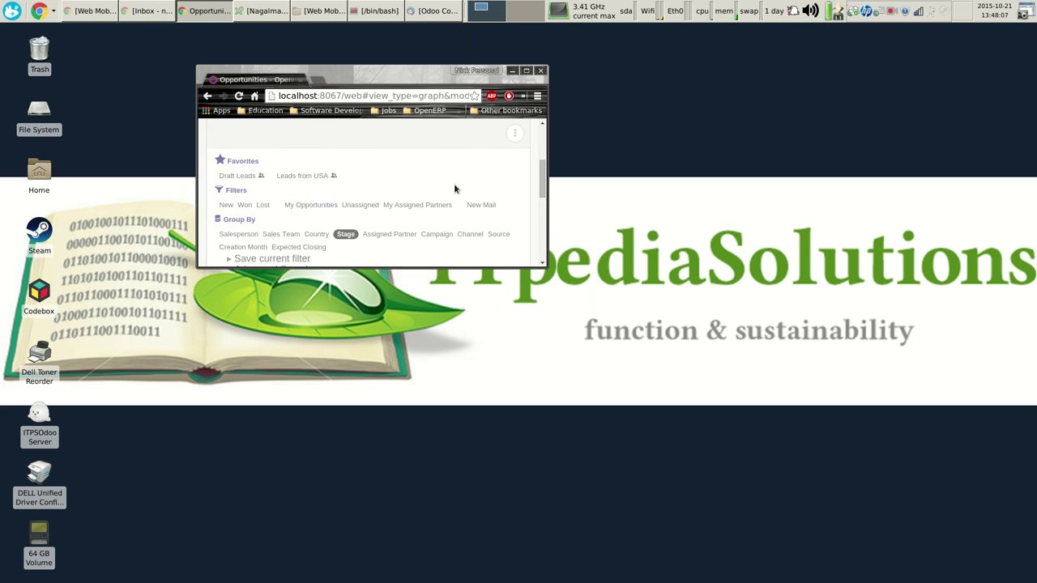
scroll(417, 217, down, 1)
scroll(416, 217, down, 1)
scroll(461, 195, up, 2)
click(513, 137)
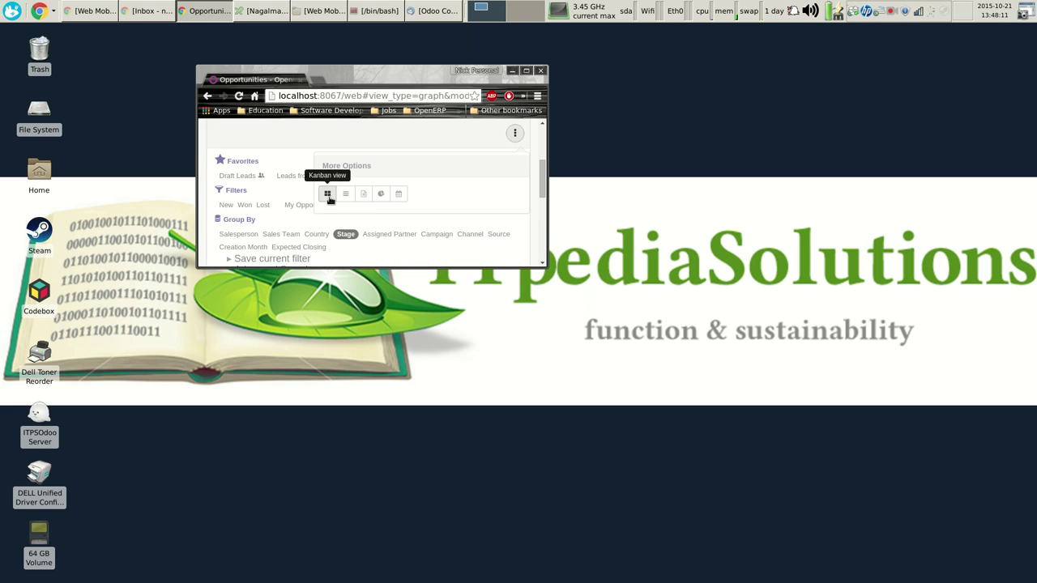
click(363, 194)
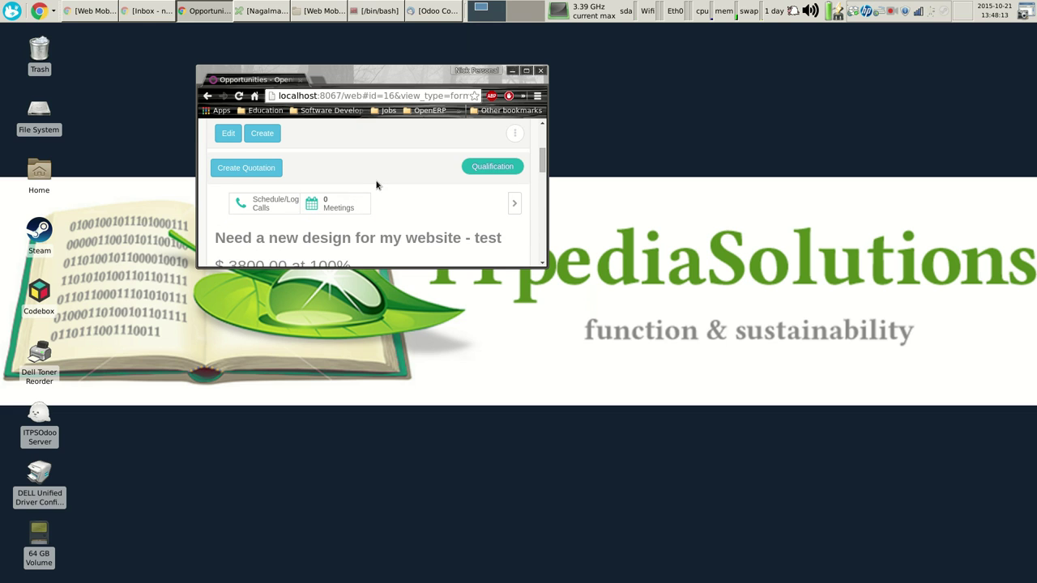
Put the opportunity in edit mode and show its Lead address and contact details
click(227, 136)
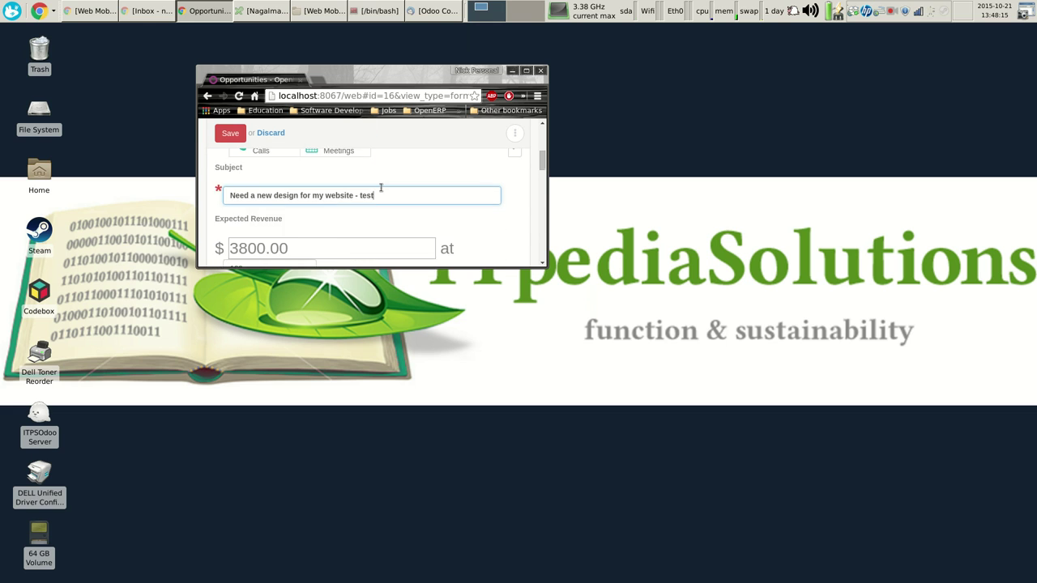
scroll(380, 188, down, 5)
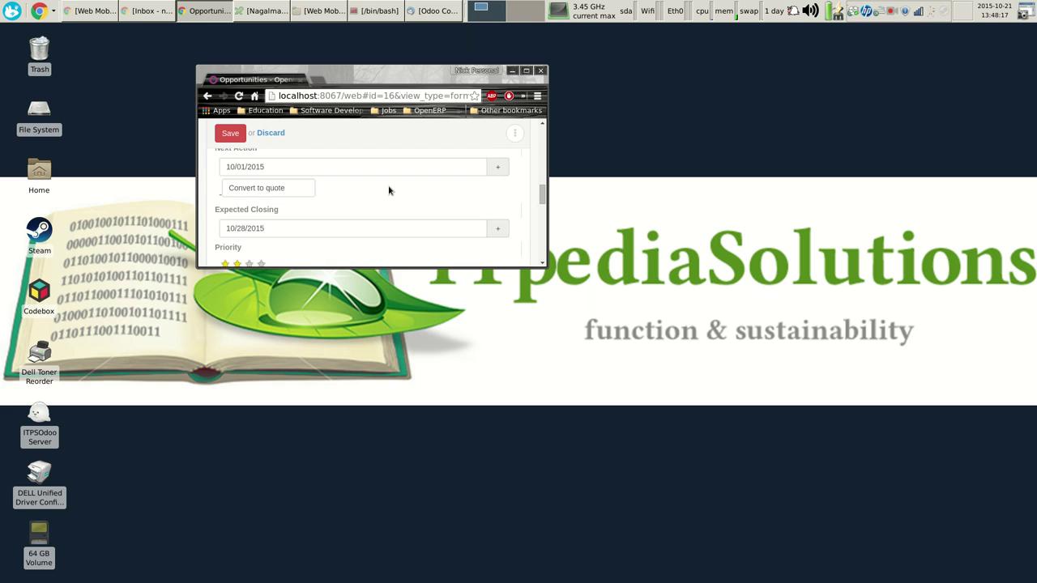
scroll(389, 191, down, 5)
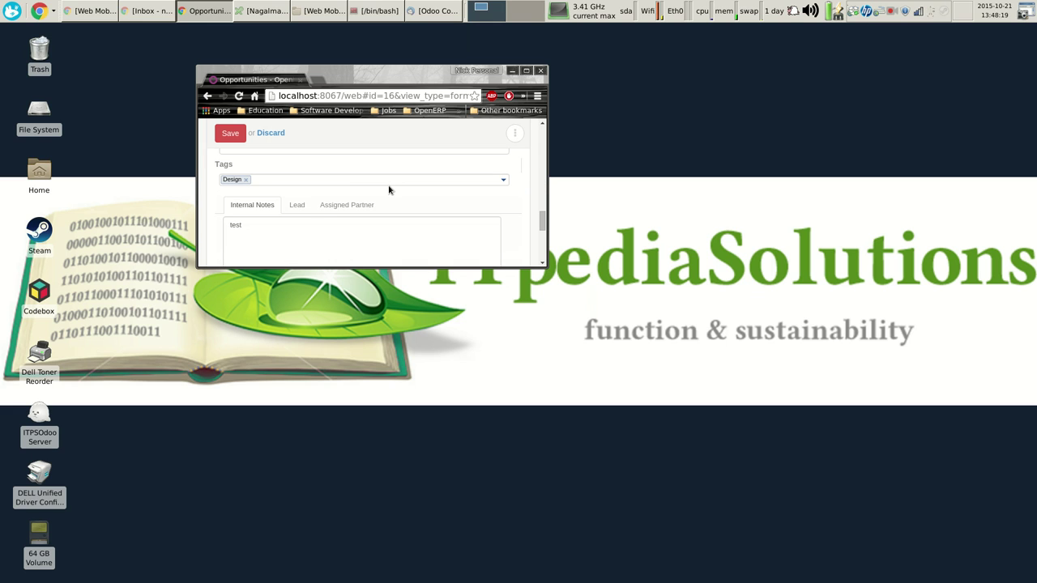
click(296, 205)
scroll(389, 203, down, 4)
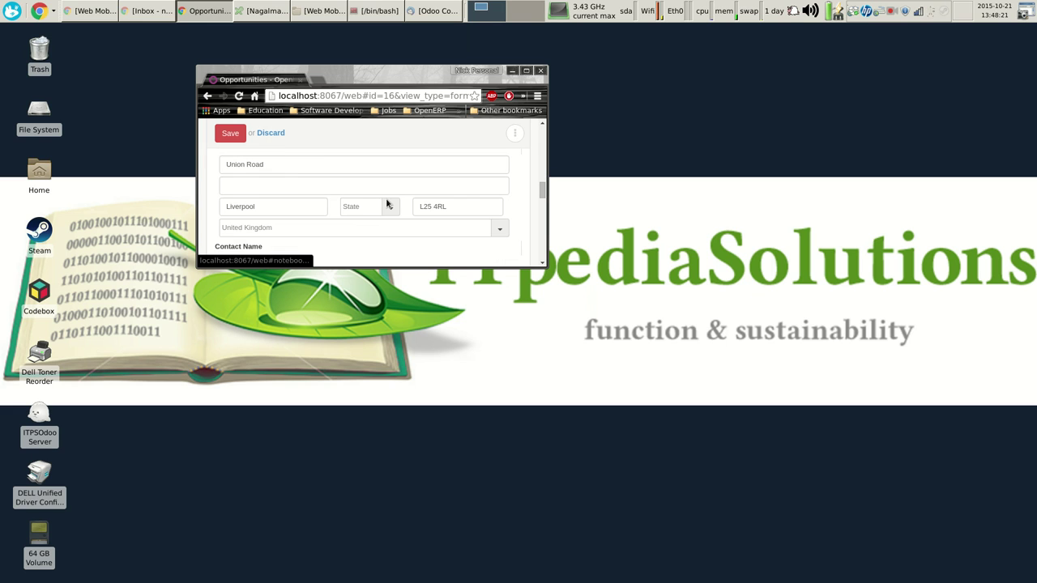
scroll(387, 204, down, 1)
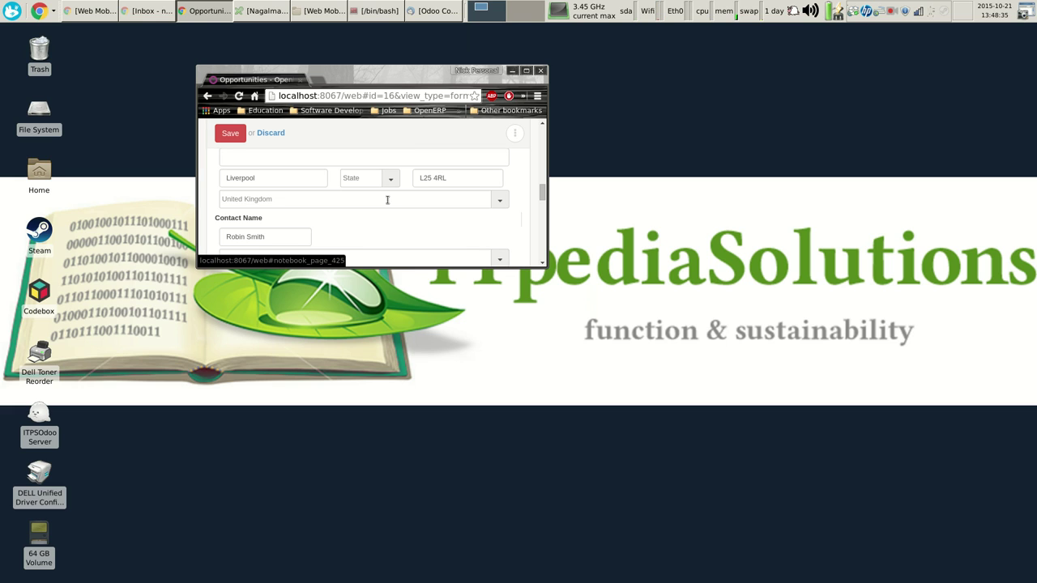
Maximize the browser and go to the Local Modules list under More > Settings
click(527, 71)
scroll(486, 186, up, 8)
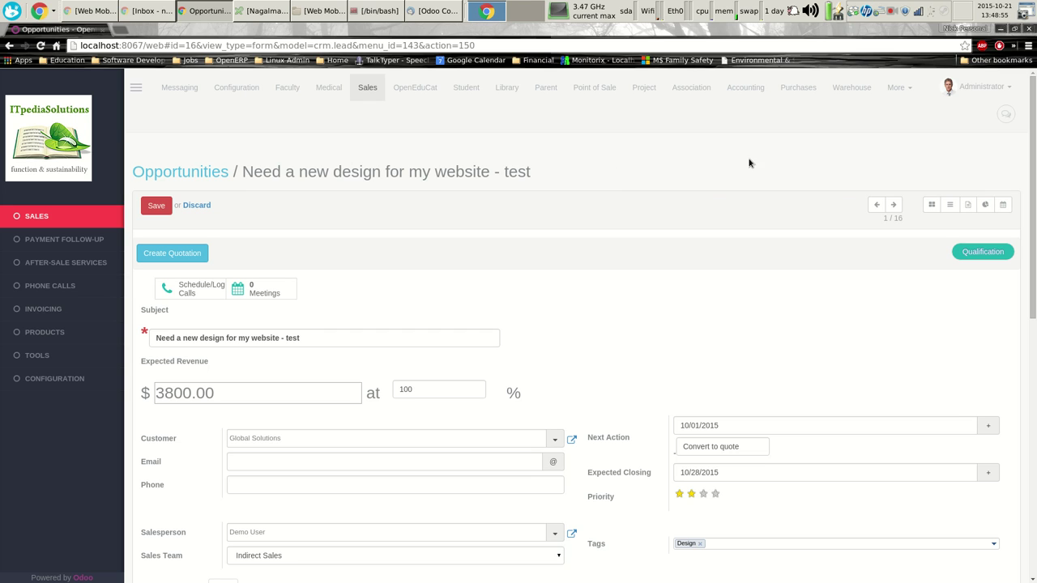
click(895, 89)
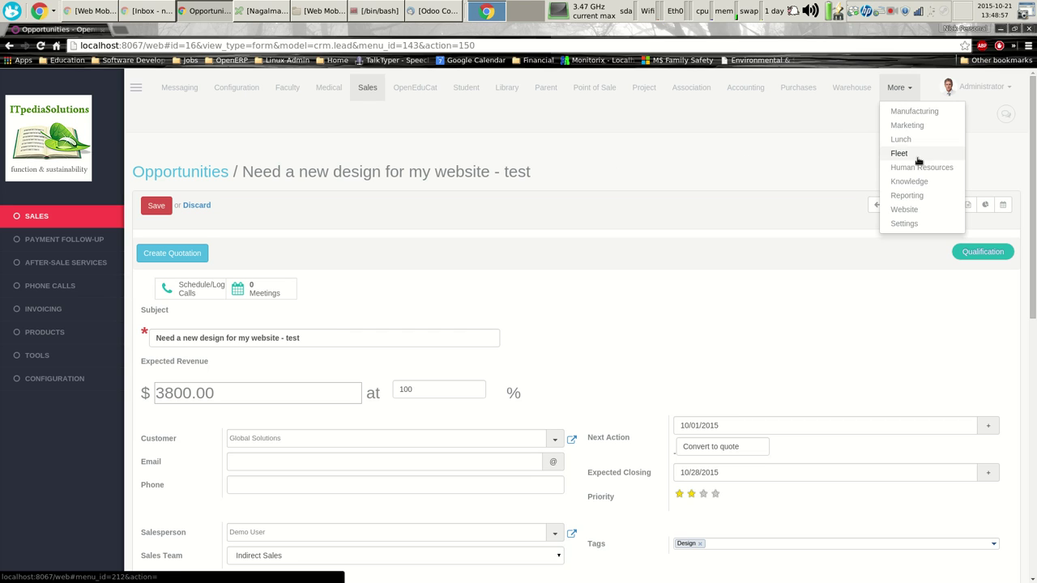
click(906, 224)
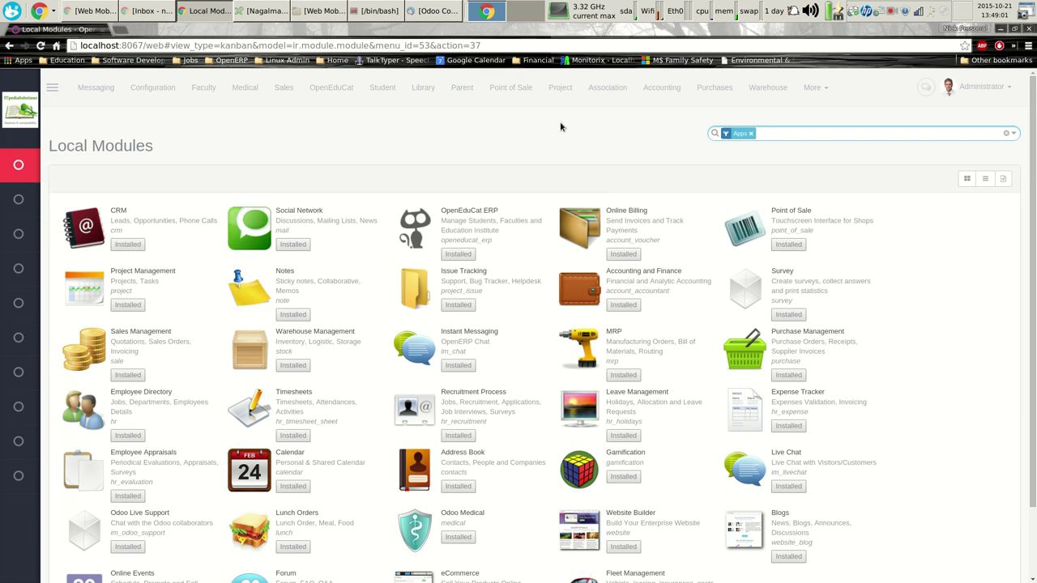
Open the OpenEduCat ERP module page (openeducat_erp, version 8.0.1.2.0) and look through it
click(480, 213)
scroll(520, 219, down, 5)
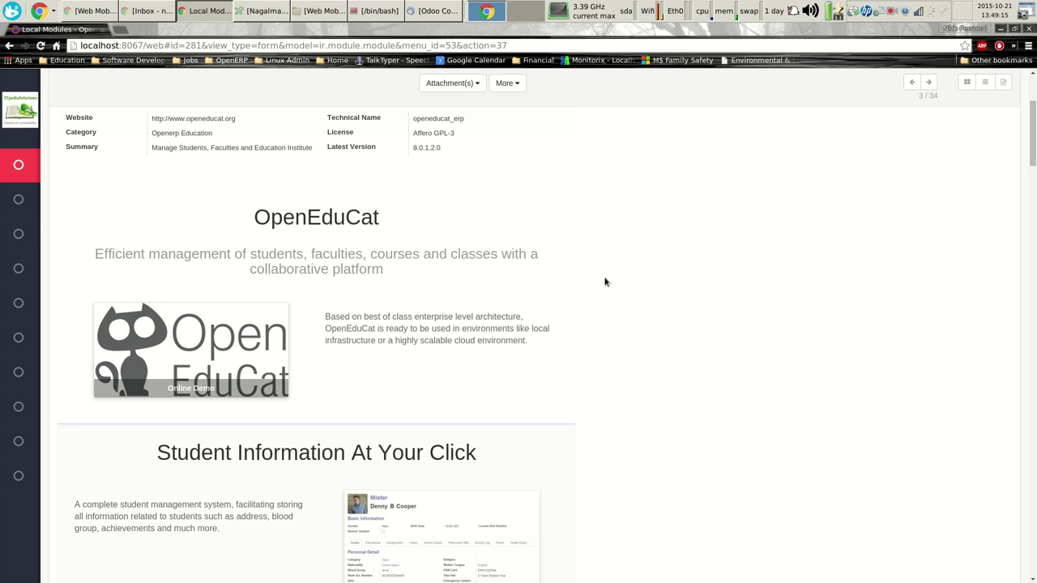
scroll(604, 281, up, 3)
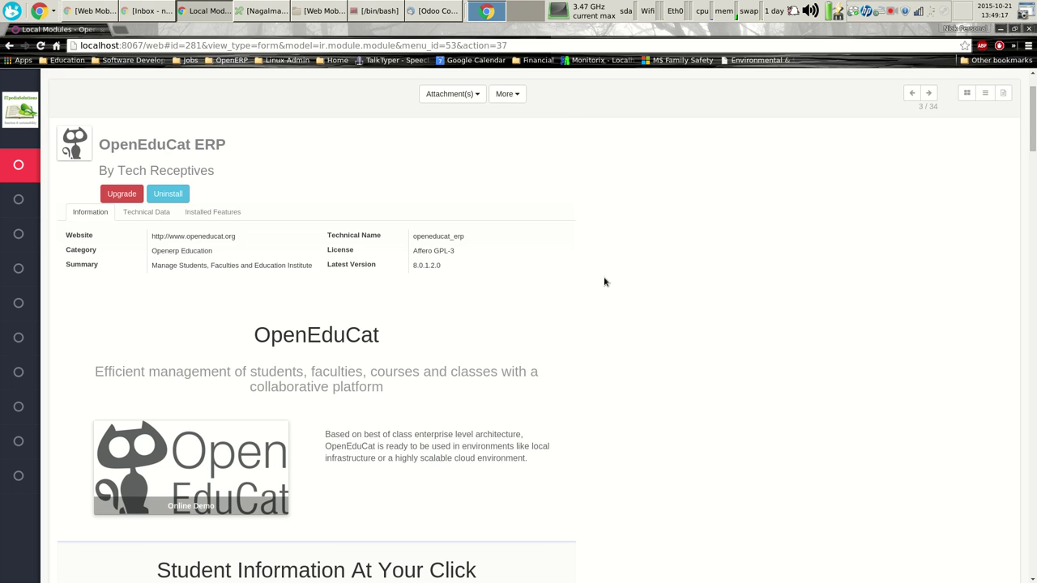
scroll(604, 282, up, 1)
scroll(474, 290, up, 2)
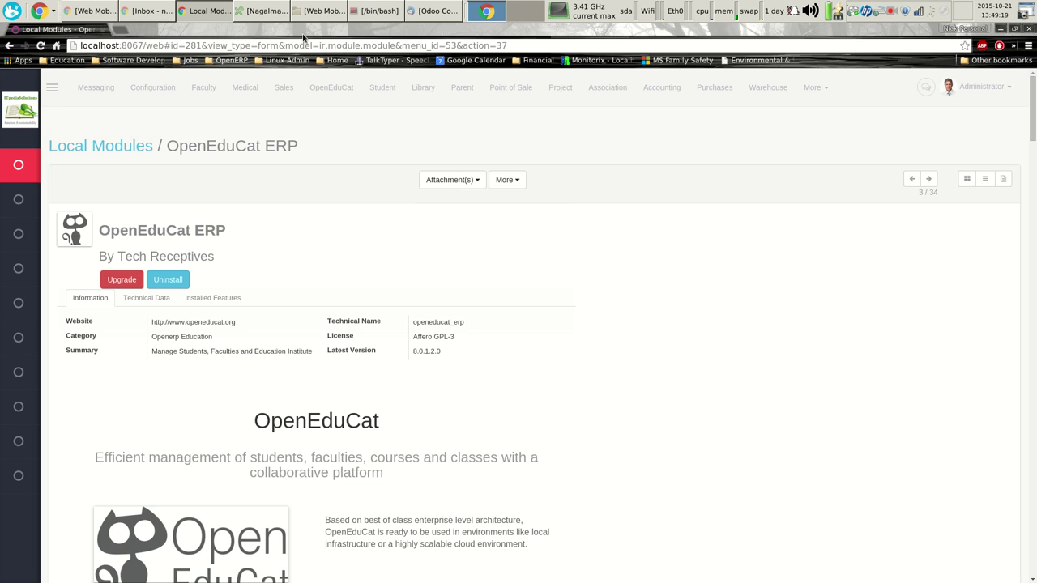
click(342, 90)
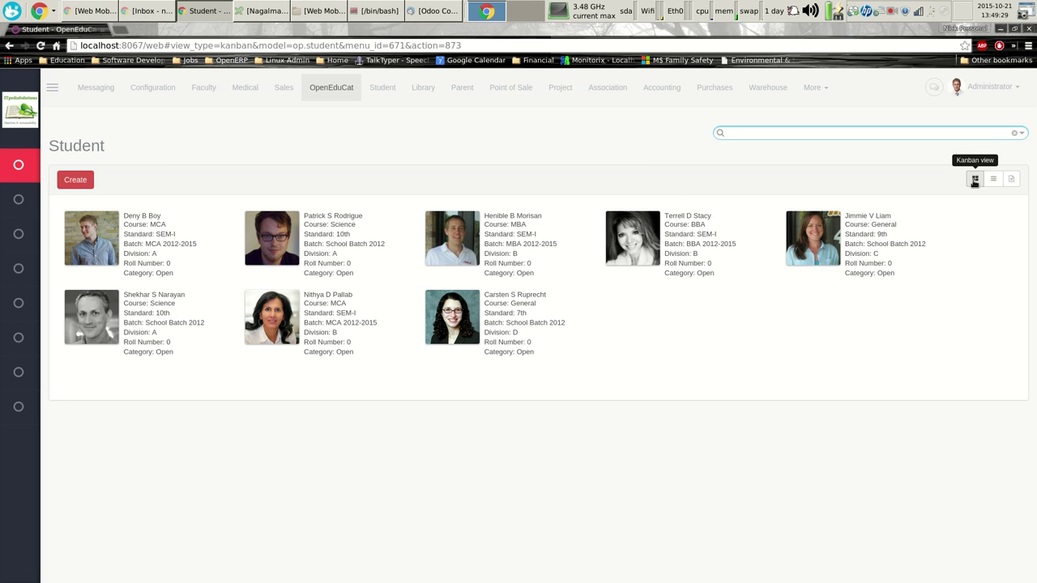
click(975, 180)
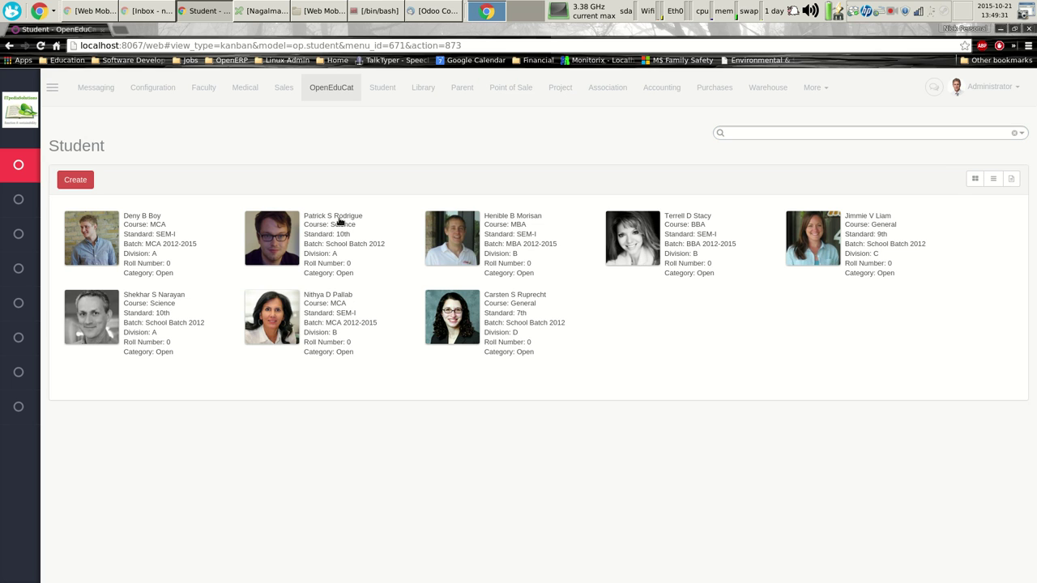
click(995, 180)
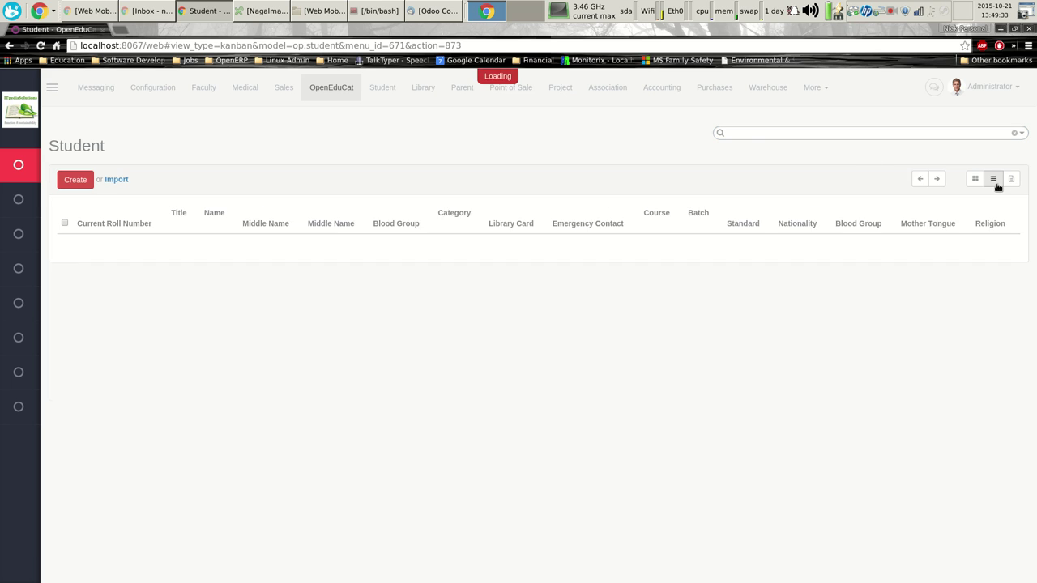
click(976, 179)
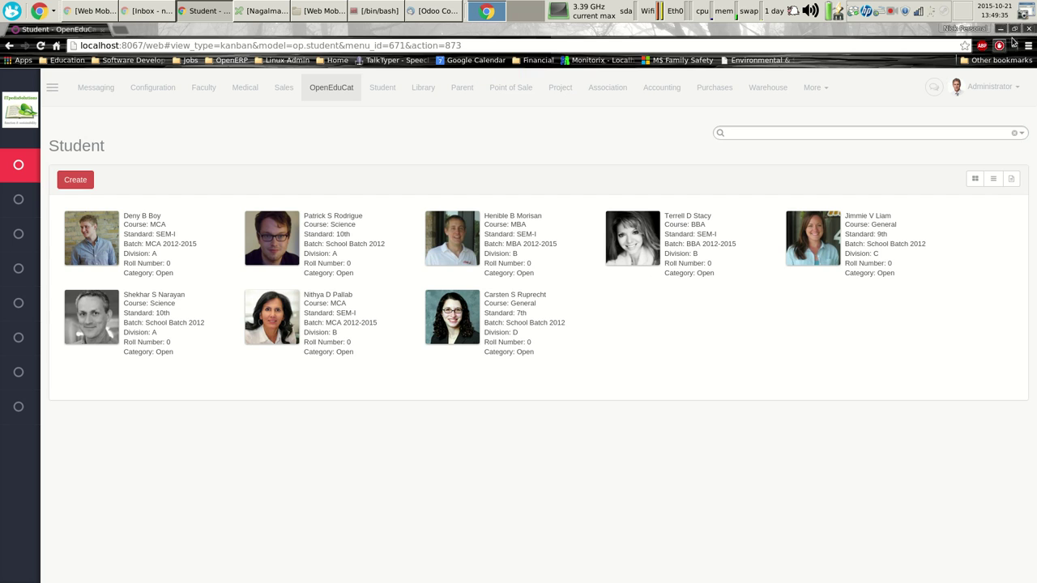
Shrink the browser back to a small window and open the first student's record
click(1013, 29)
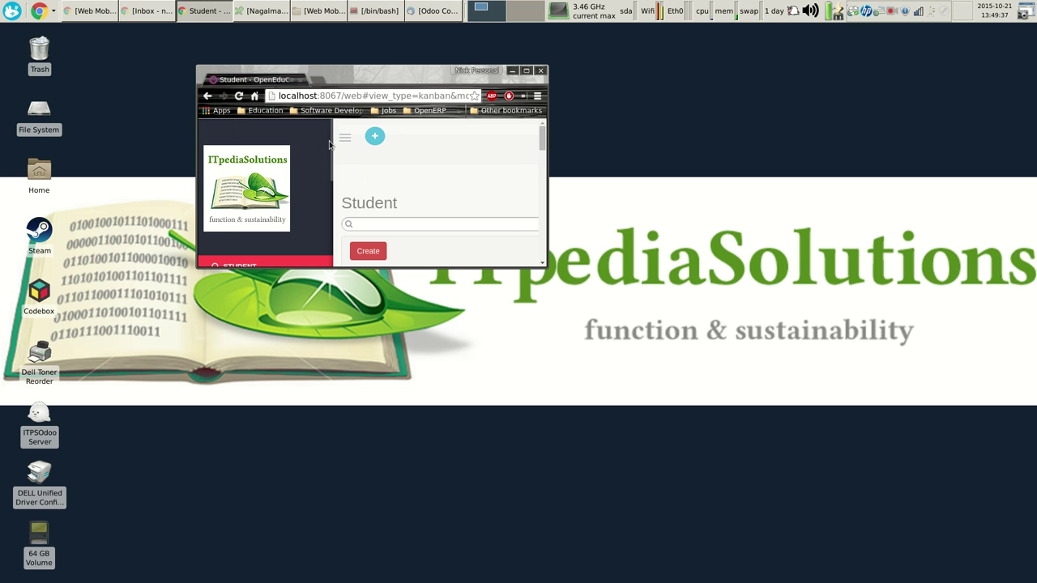
scroll(375, 166, down, 10)
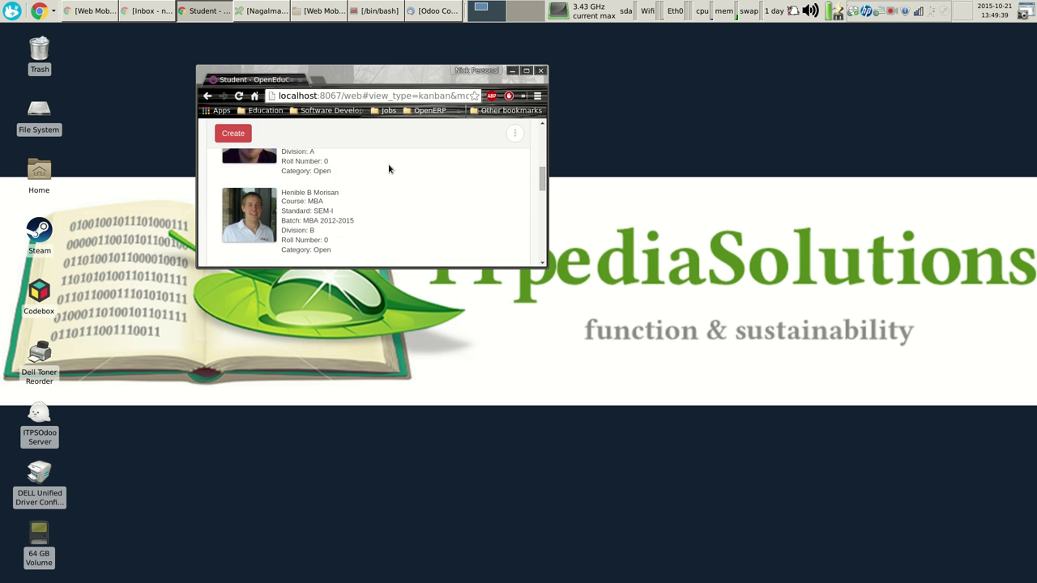
scroll(398, 201, up, 6)
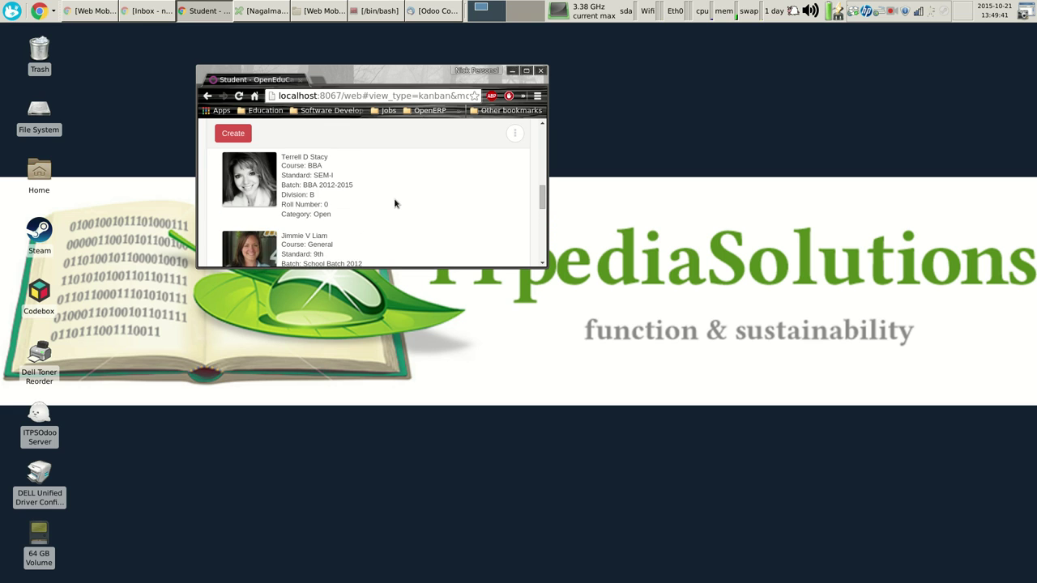
scroll(394, 203, up, 2)
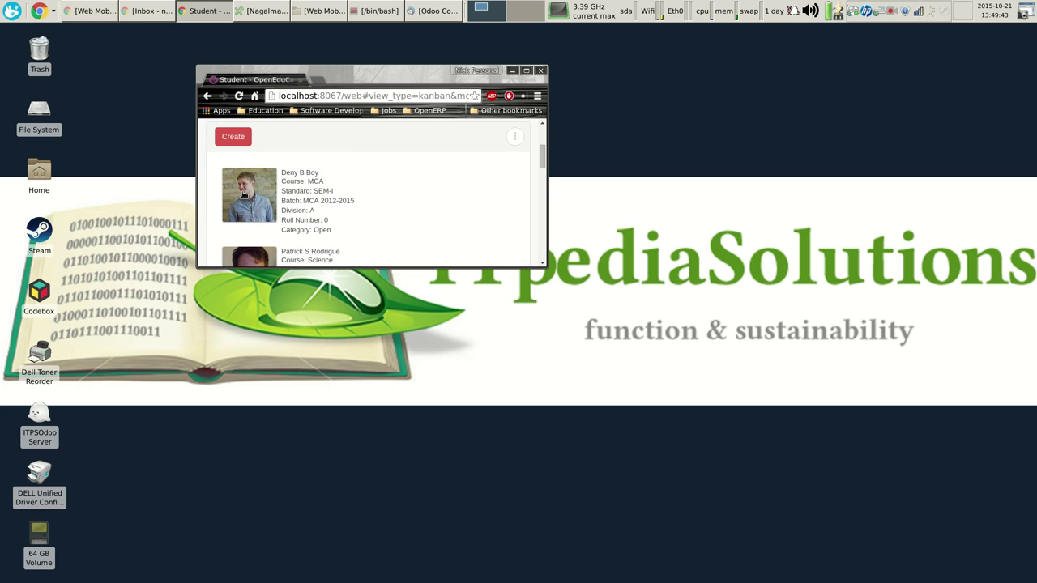
click(413, 200)
Edit the student, show Educational details (MCA, SEM-I, MCA 2012-2015, division A), then enlarge the window
scroll(427, 170, down, 5)
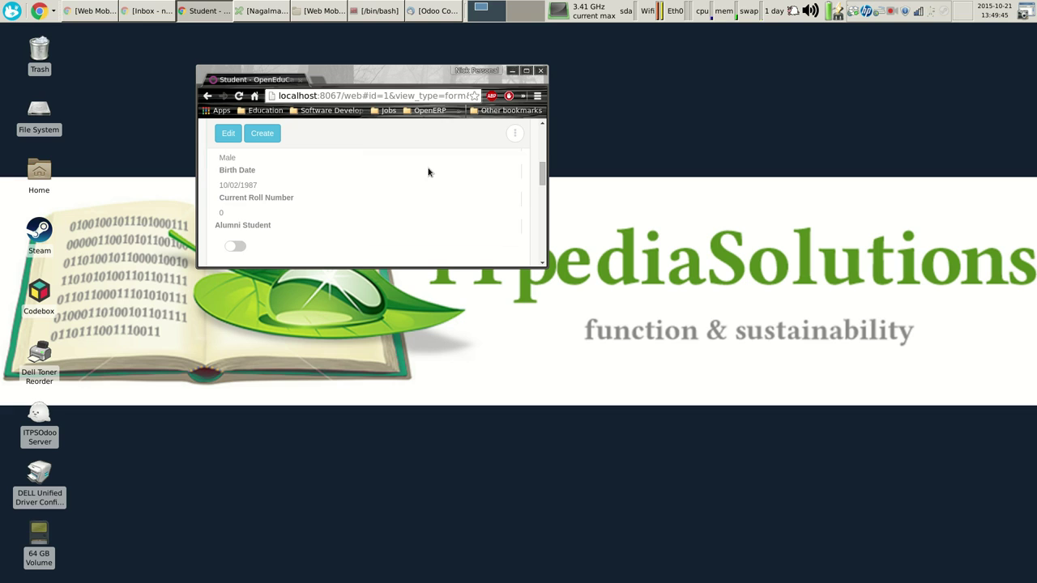
scroll(427, 171, up, 5)
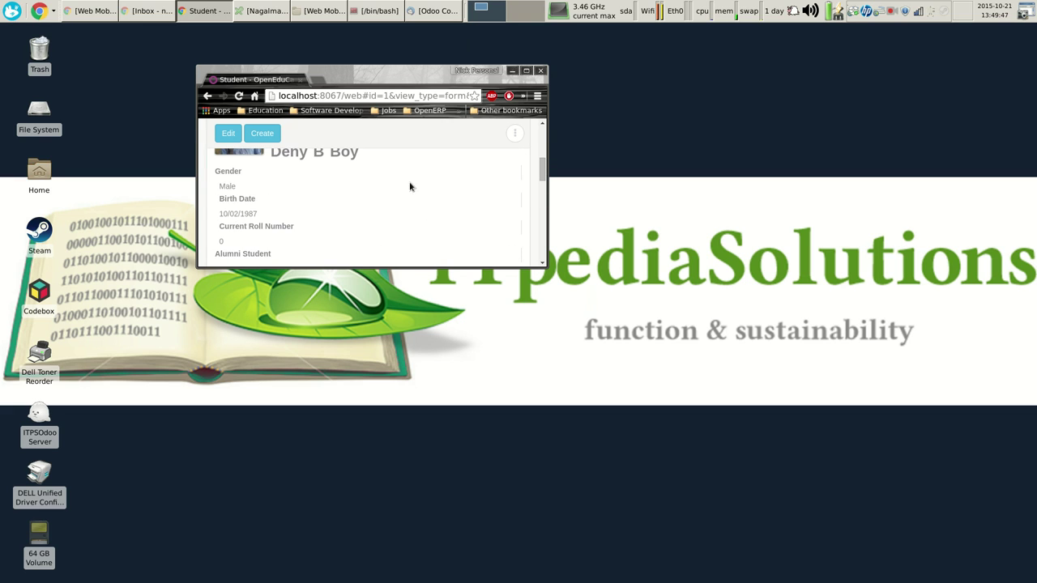
scroll(381, 196, down, 1)
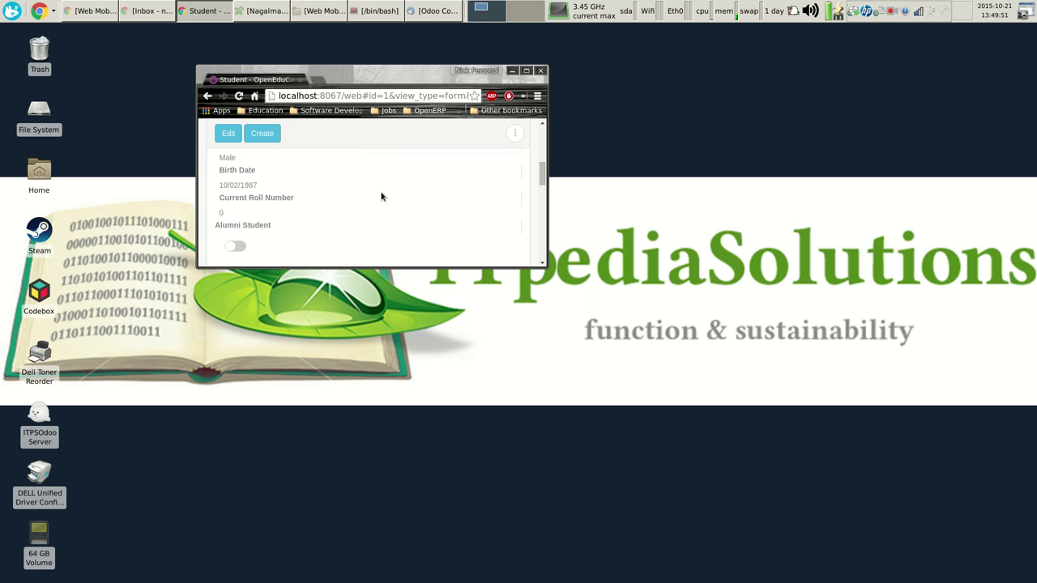
scroll(331, 187, down, 2)
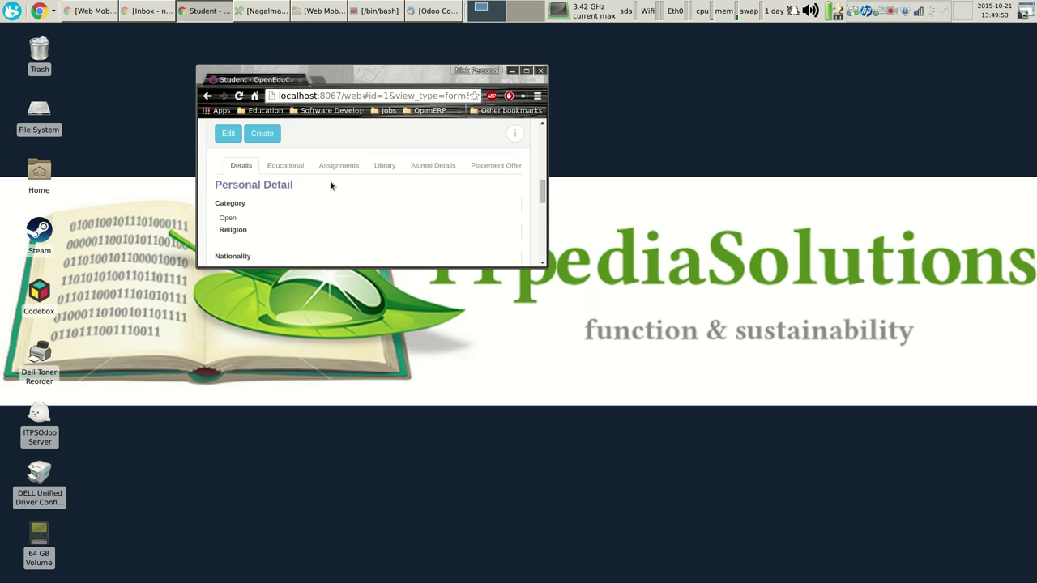
scroll(330, 186, up, 3)
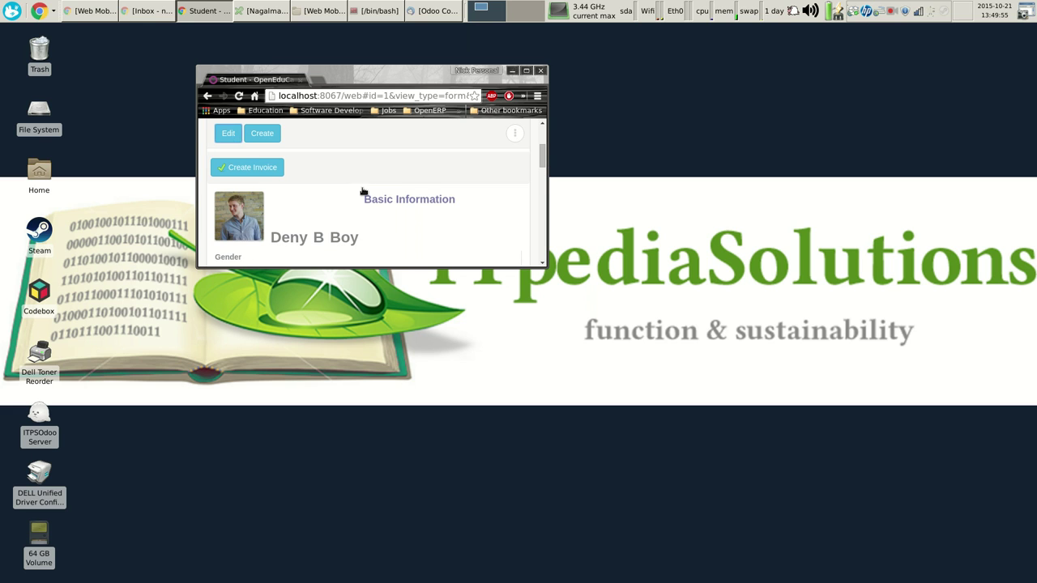
key(alt+e)
scroll(417, 216, down, 2)
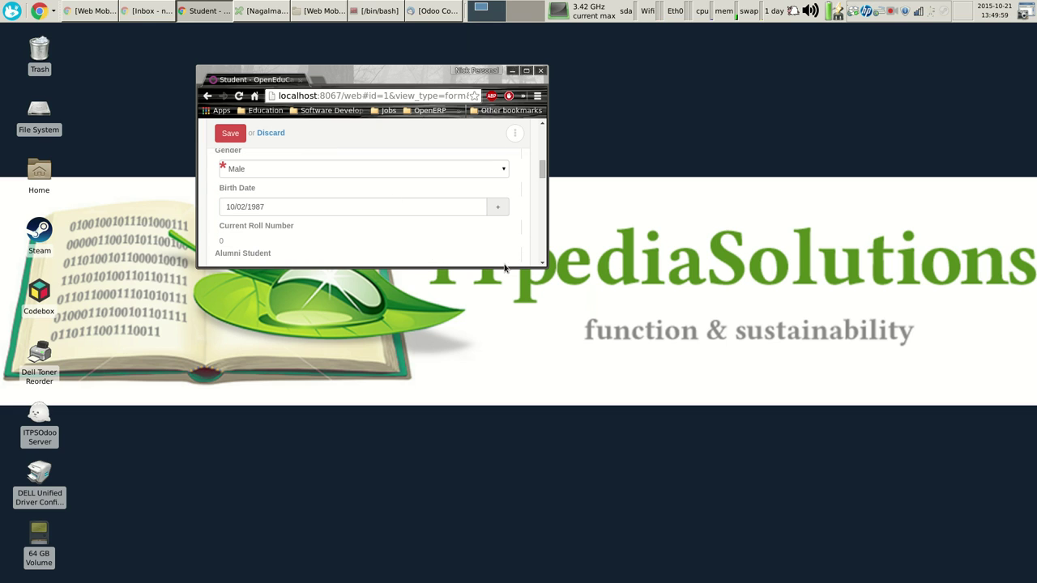
scroll(353, 209, down, 2)
scroll(352, 209, down, 1)
click(299, 199)
scroll(359, 198, down, 3)
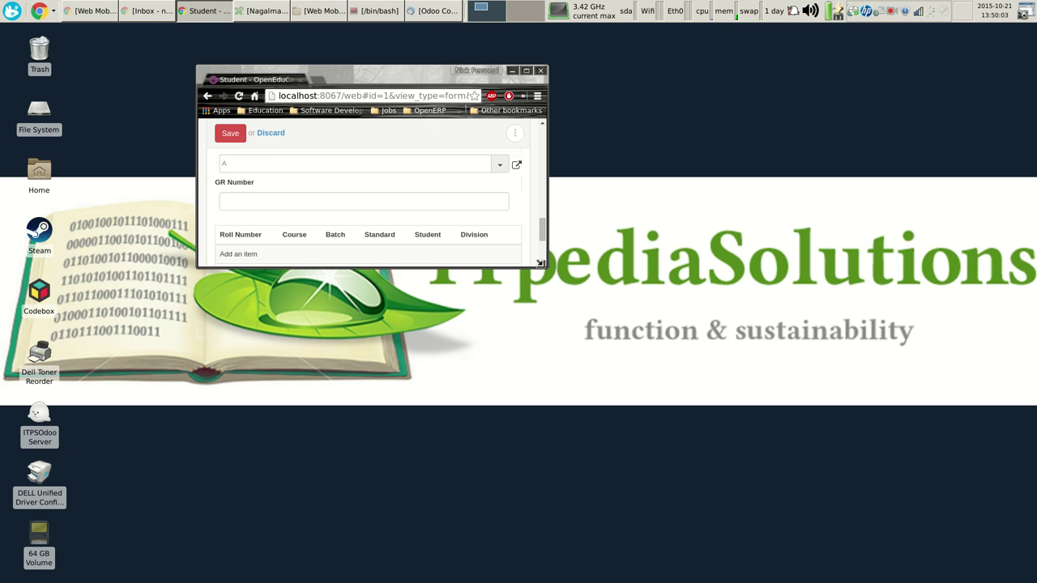
drag(541, 263, 859, 390)
View the student's Assignments tab, then the Library tab, and return to the form's top
scroll(672, 281, up, 5)
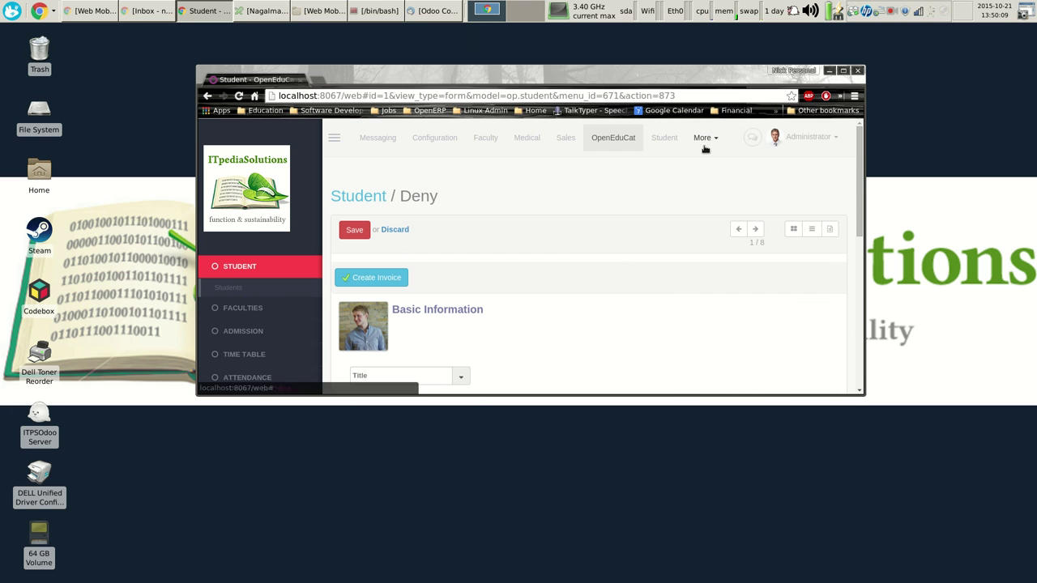
scroll(607, 201, down, 3)
scroll(607, 201, down, 3)
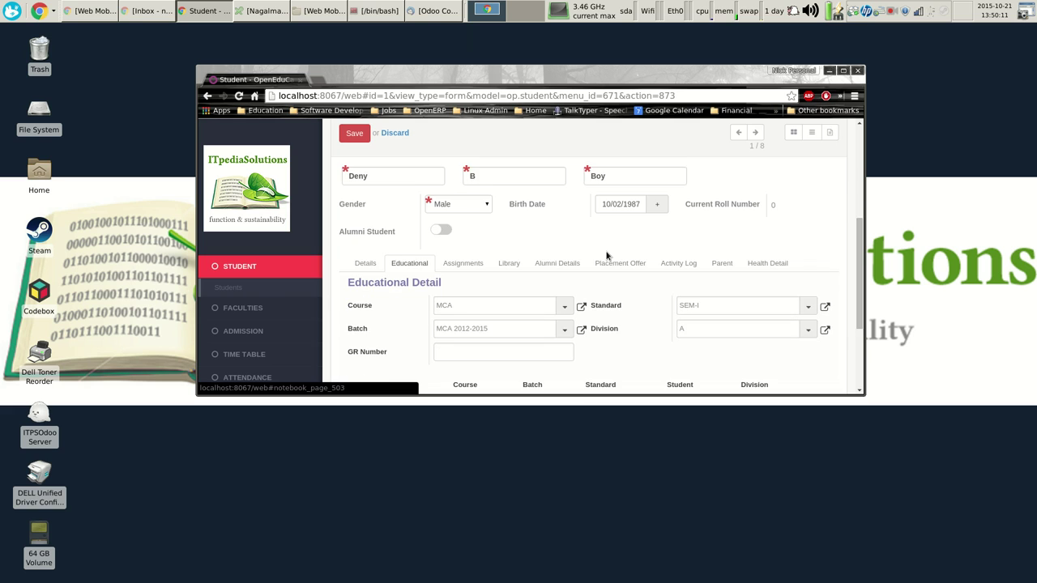
scroll(527, 283, down, 1)
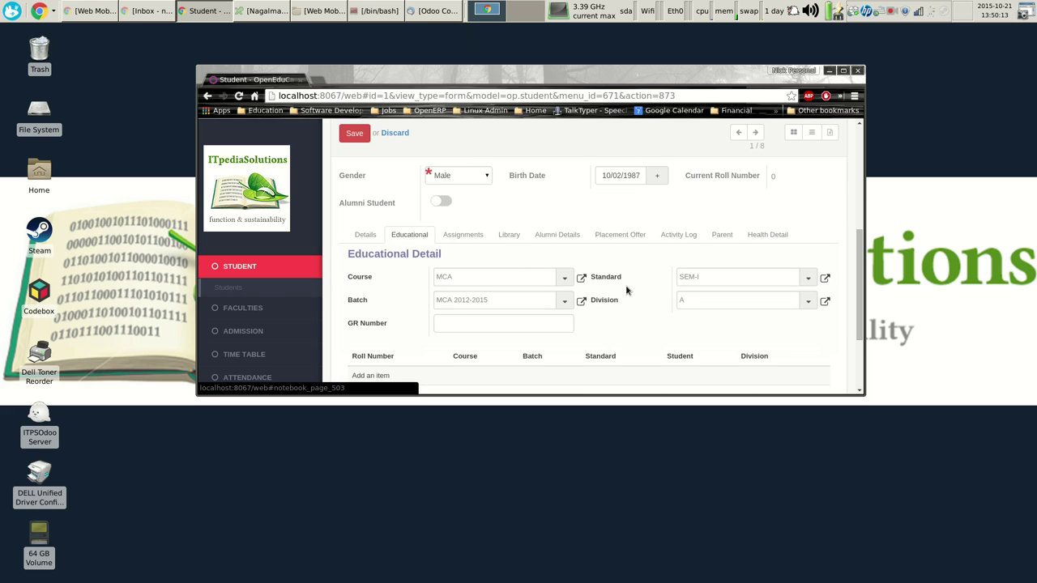
scroll(594, 241, down, 1)
scroll(597, 241, down, 1)
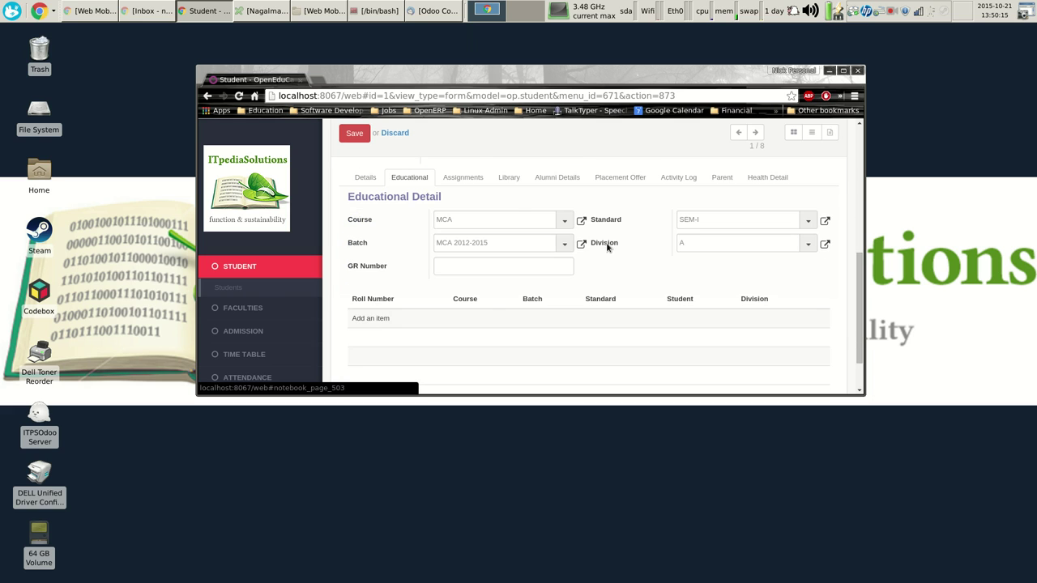
scroll(609, 247, up, 2)
click(457, 236)
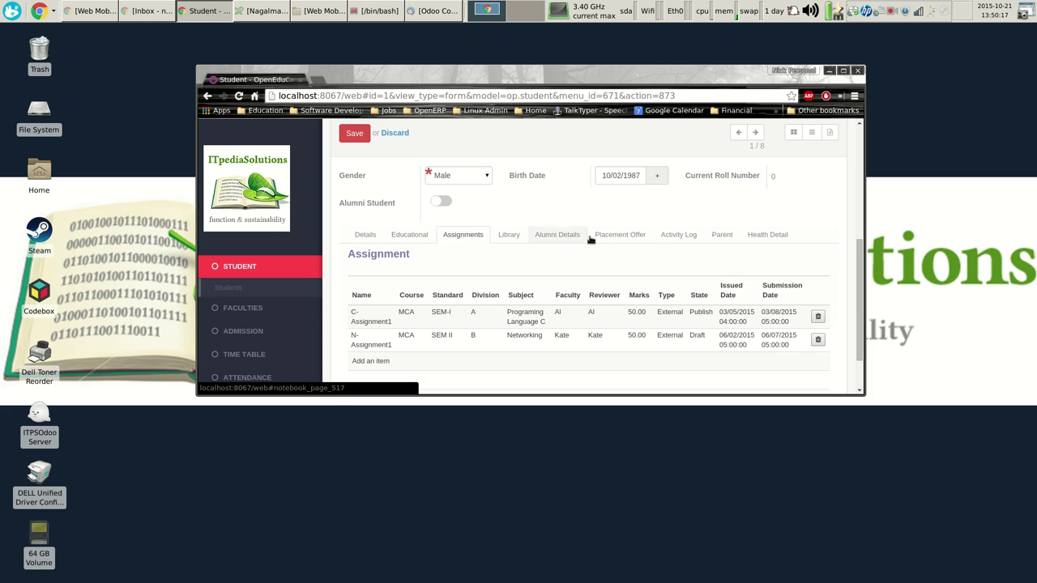
click(507, 236)
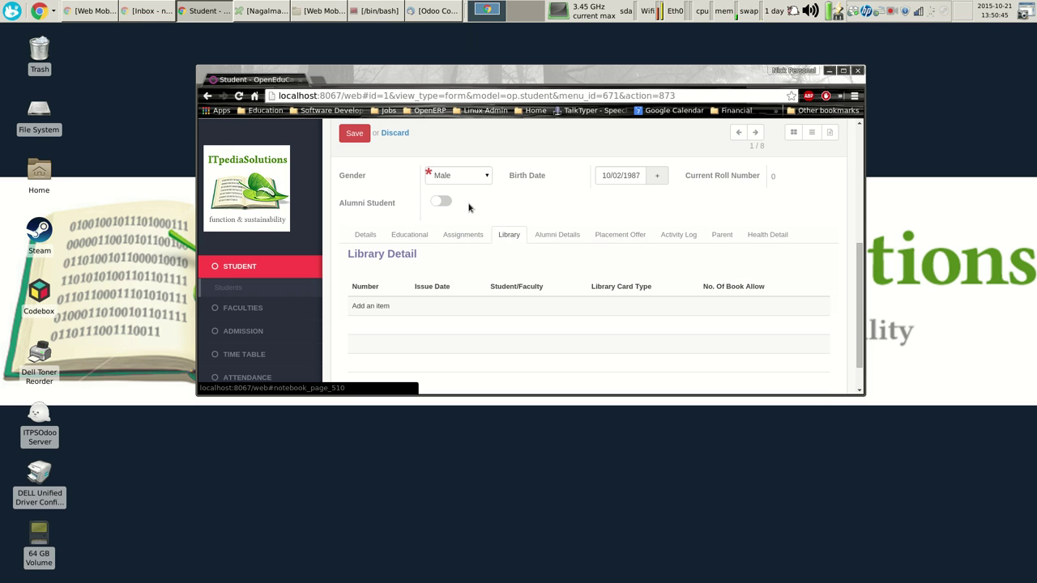
scroll(671, 243, up, 5)
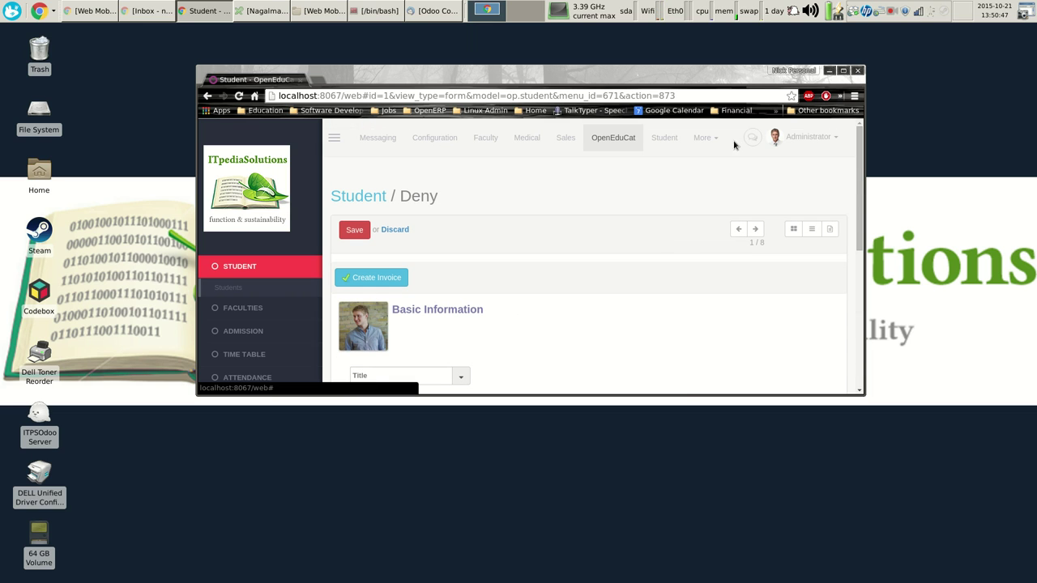
Search all local modules for 'medical' and open the Odoo Medical module's details
click(704, 138)
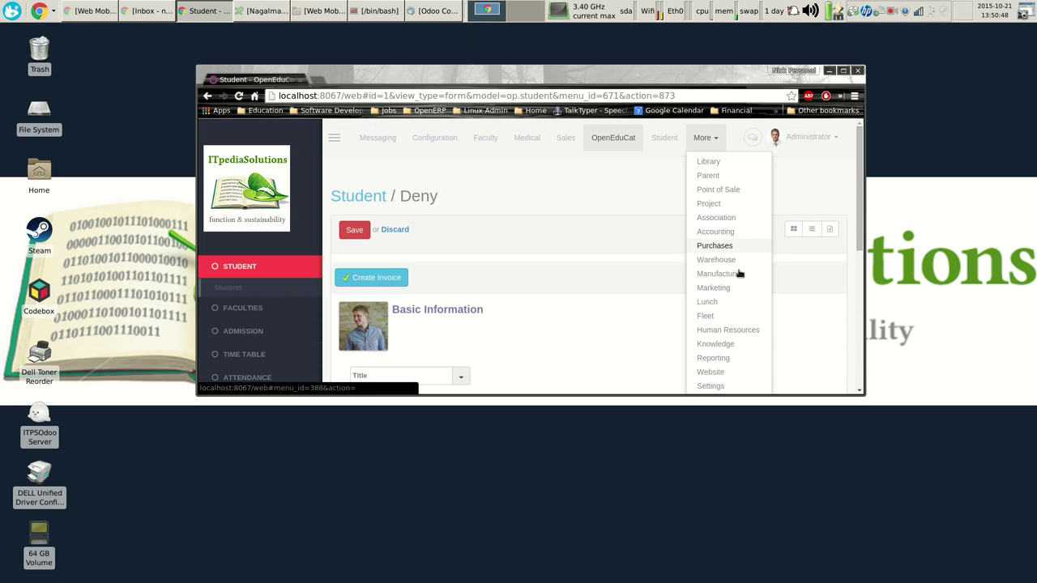
click(725, 386)
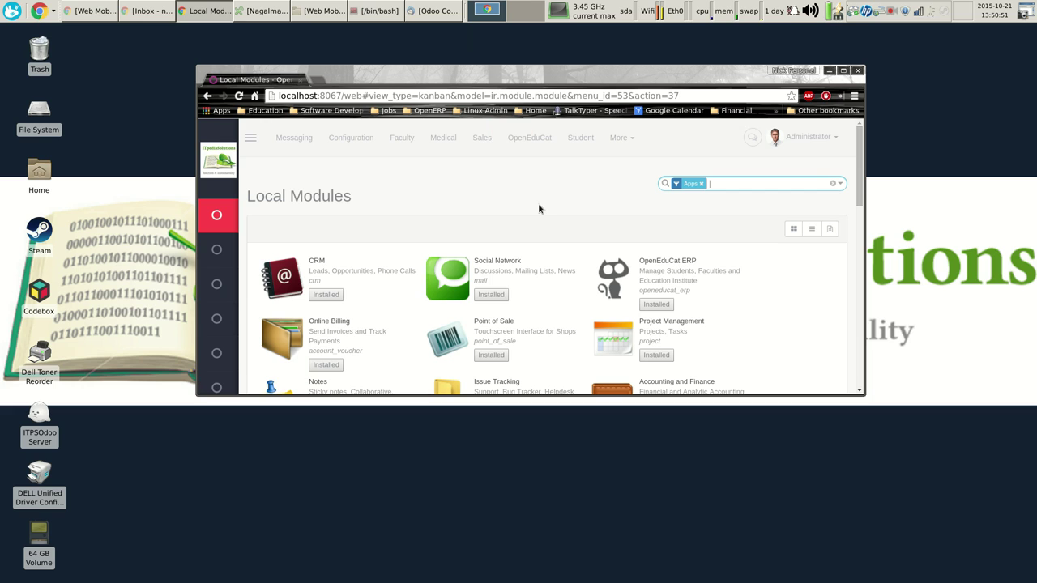
click(702, 184)
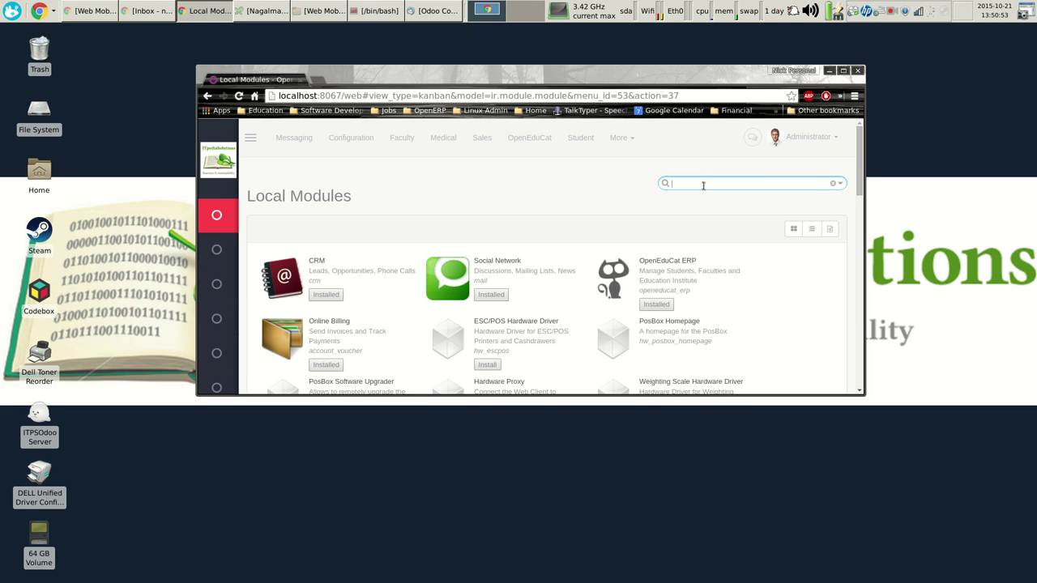
text(medical)
key(Return)
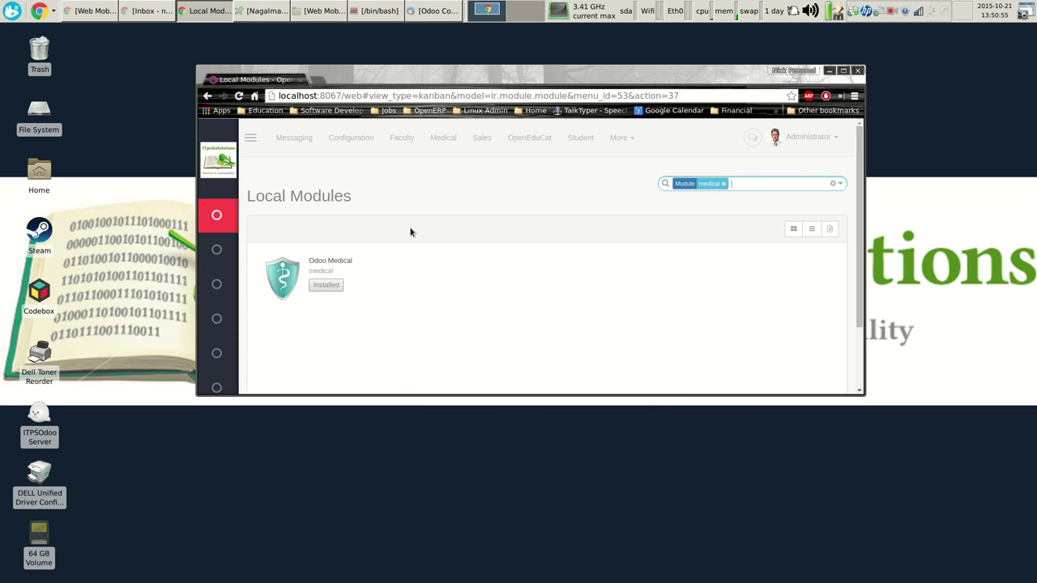
click(334, 265)
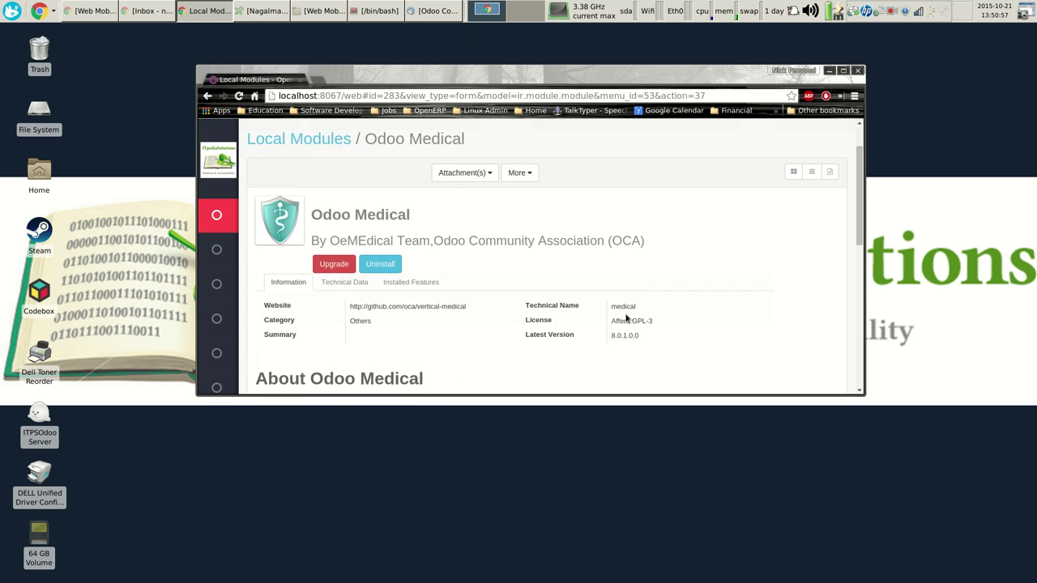
Go to the Medical app's Patient list
scroll(625, 319, down, 3)
scroll(623, 312, up, 5)
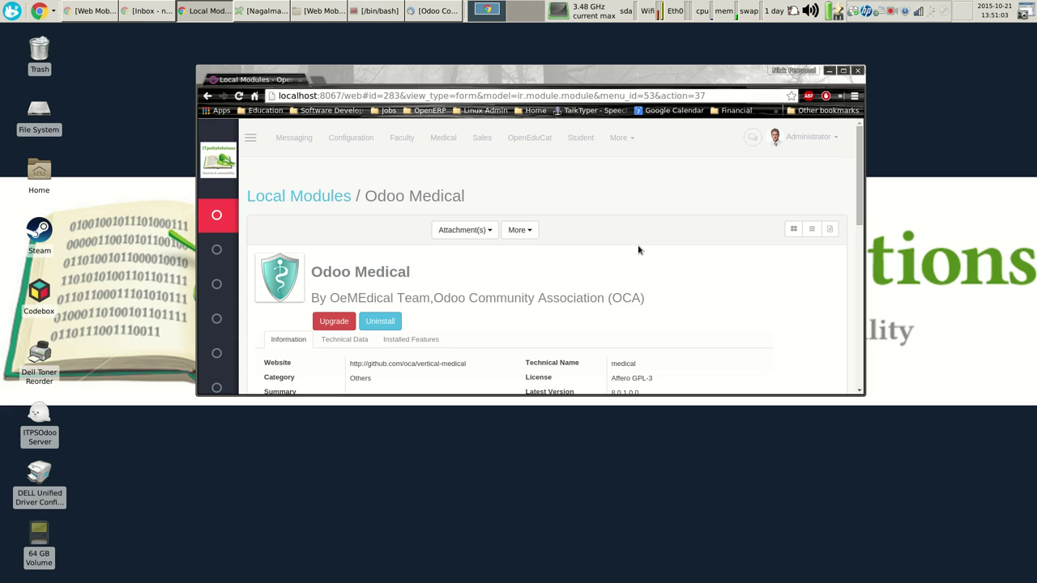
click(444, 139)
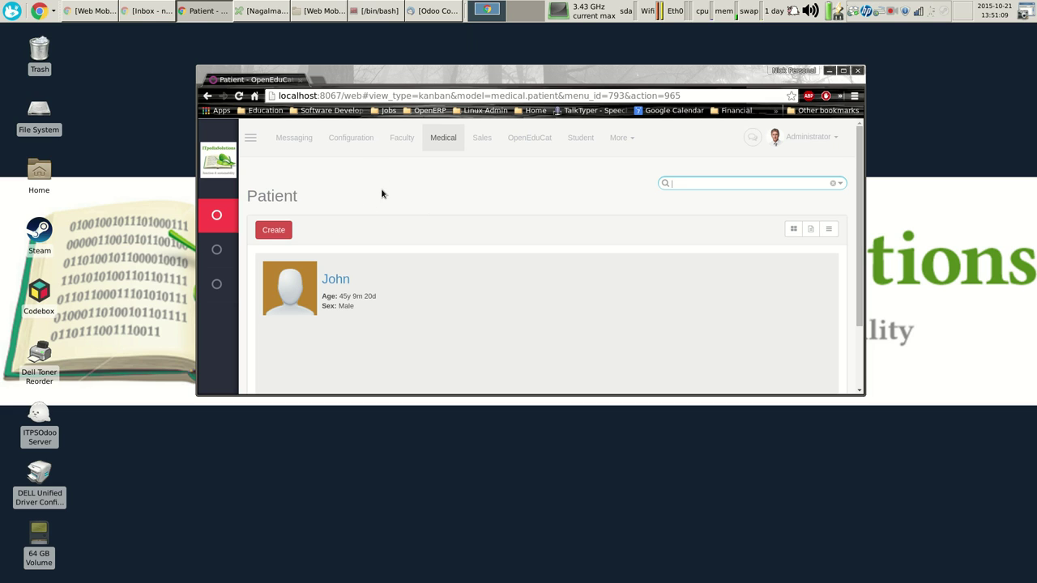
Open the patient's card and switch the record into edit mode
scroll(514, 212, down, 1)
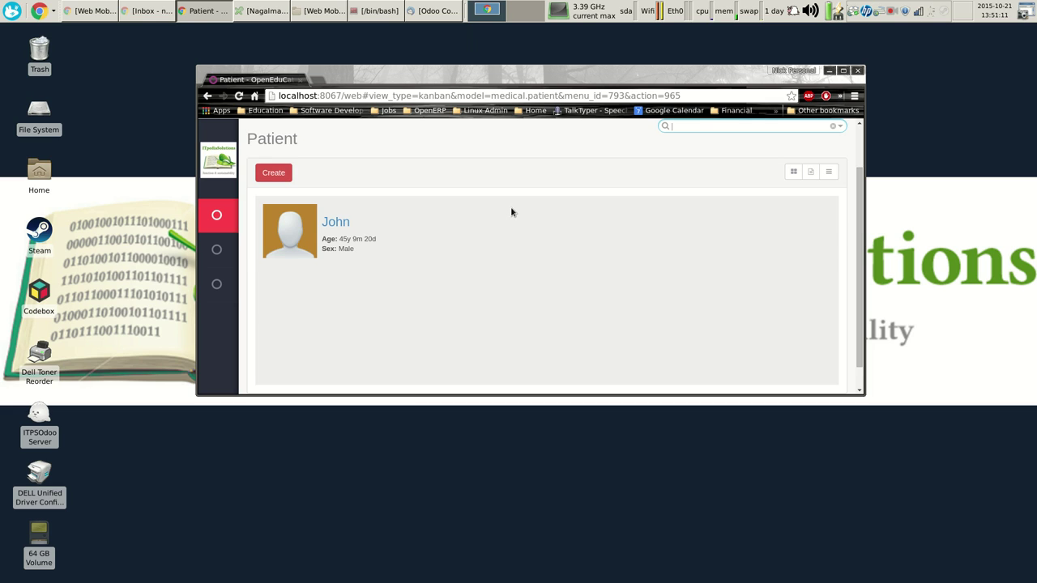
click(293, 234)
scroll(457, 263, down, 1)
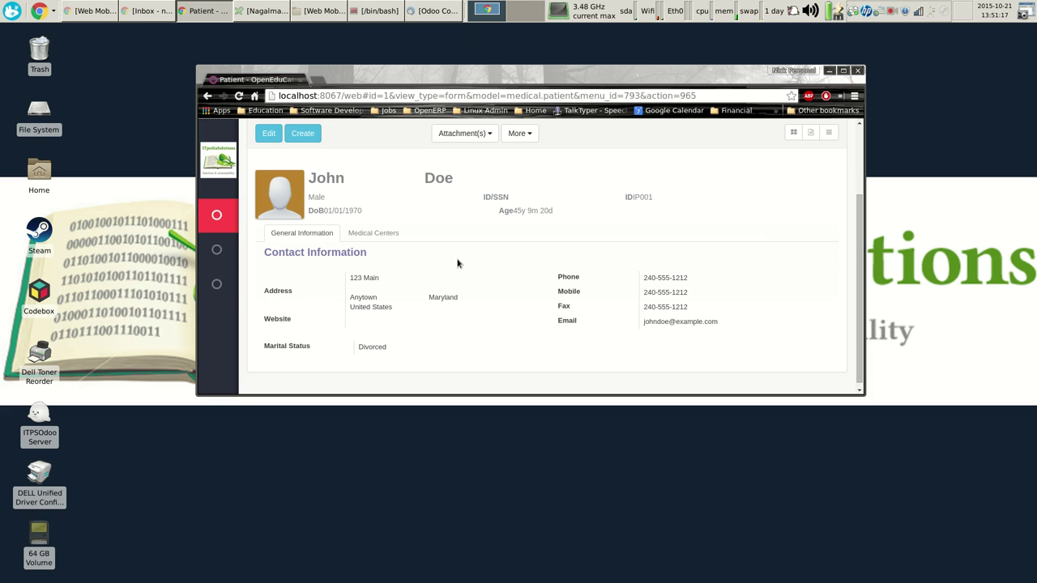
scroll(422, 272, up, 1)
scroll(558, 286, down, 1)
click(274, 136)
scroll(659, 250, down, 2)
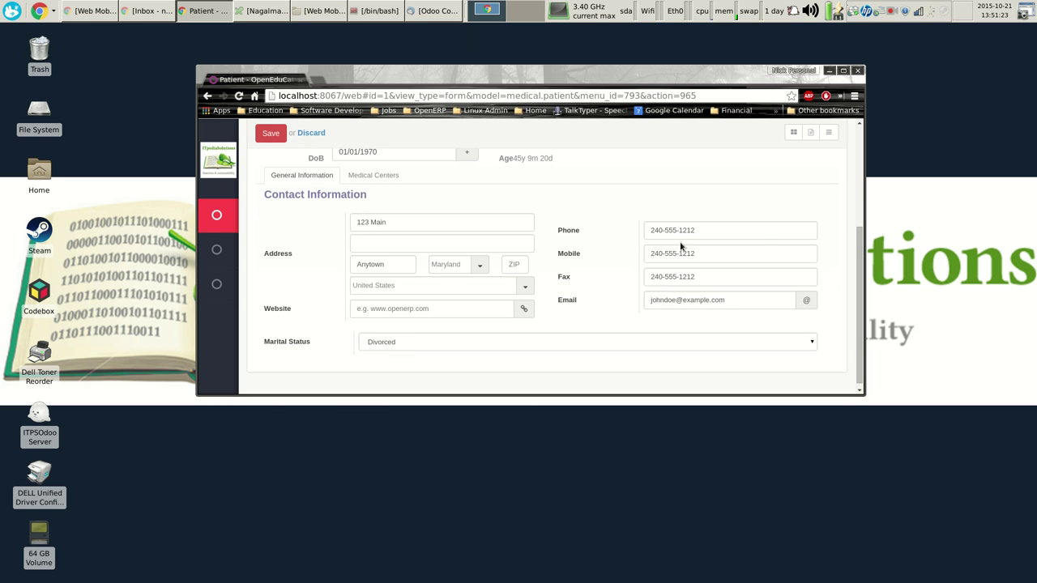
Narrow the window to tablet width, then phone width, and scroll the patient form
drag(860, 184, 537, 184)
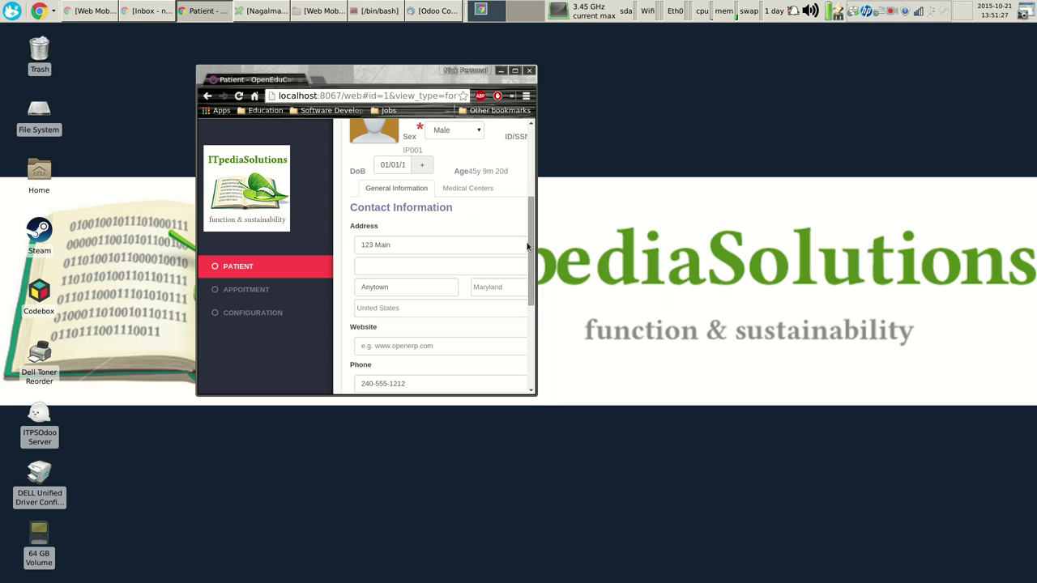
drag(535, 178, 373, 181)
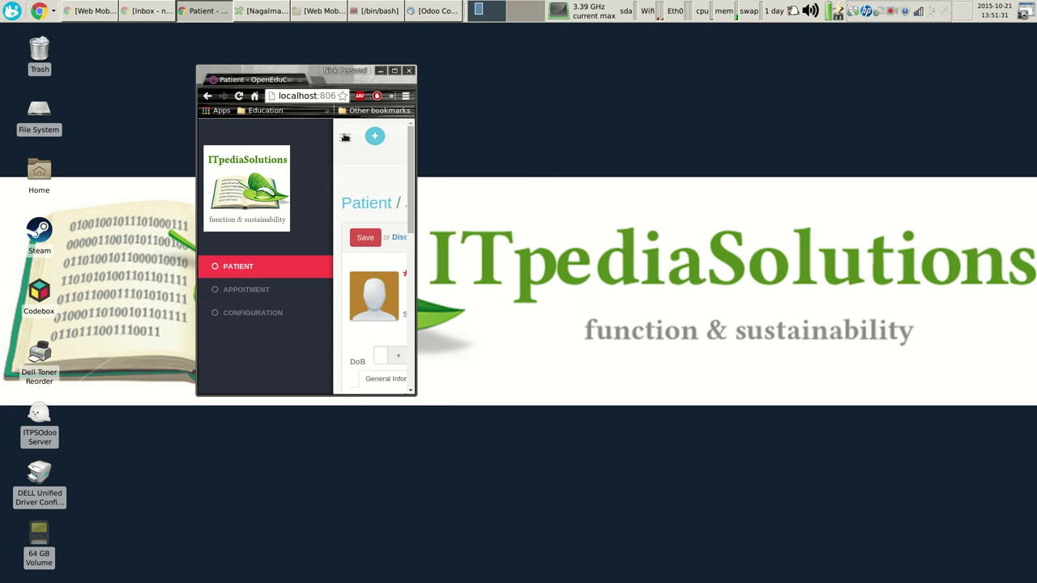
scroll(324, 257, down, 5)
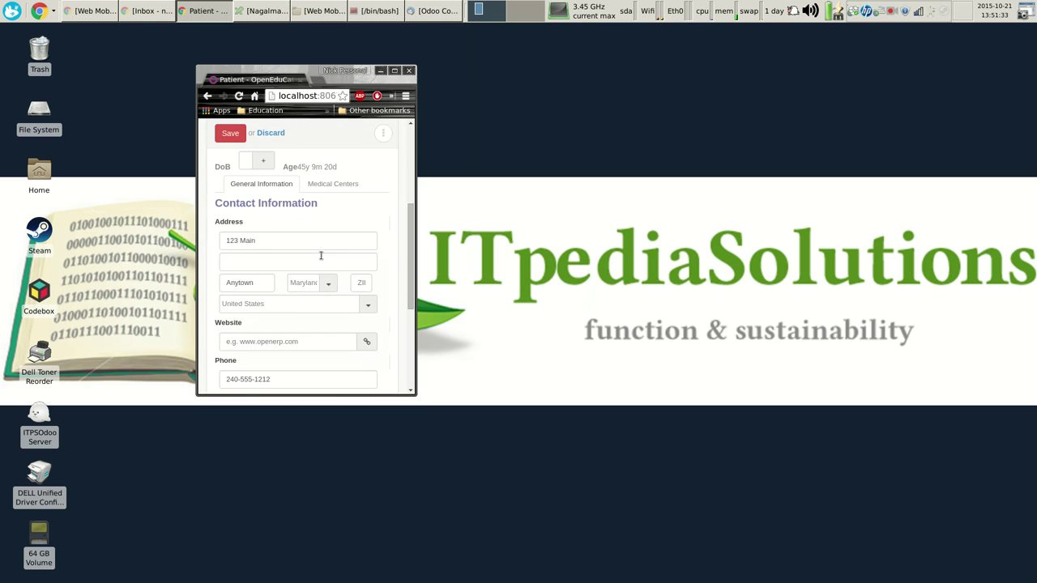
scroll(329, 253, down, 2)
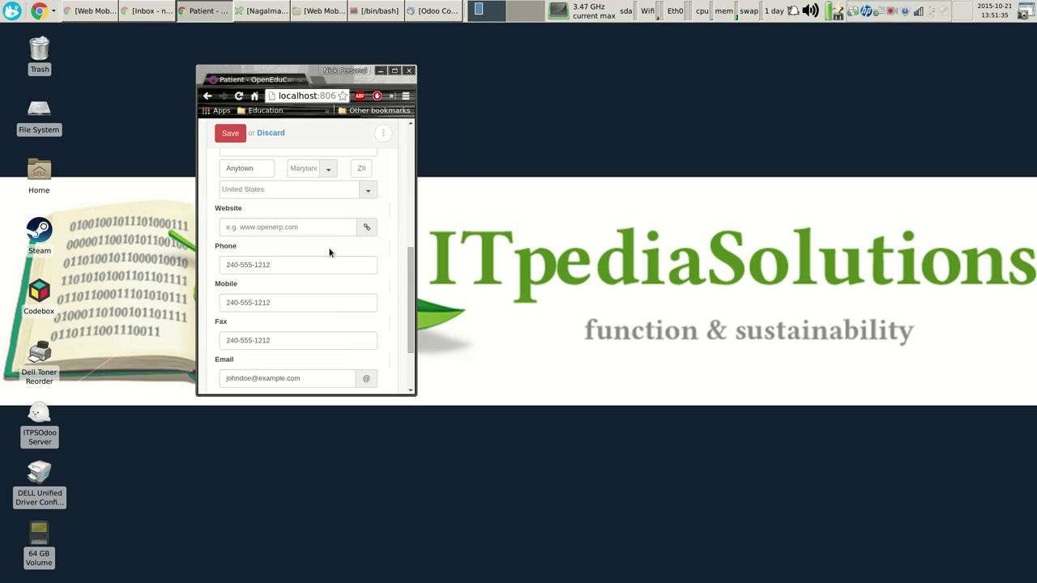
scroll(329, 254, down, 2)
scroll(328, 253, up, 9)
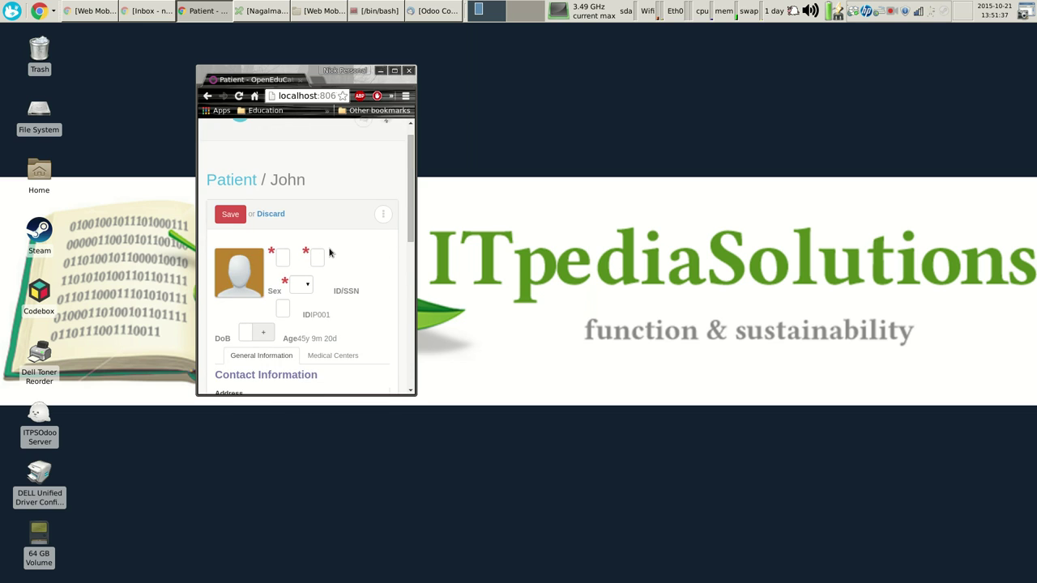
Keep the patient's sex as Male, save the record, and maximize the window
click(307, 285)
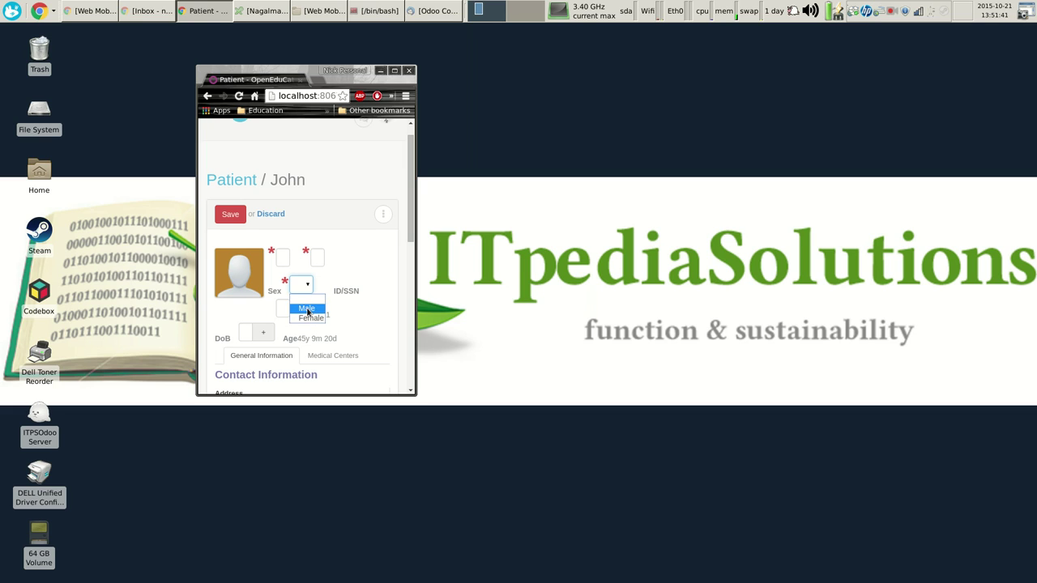
click(343, 283)
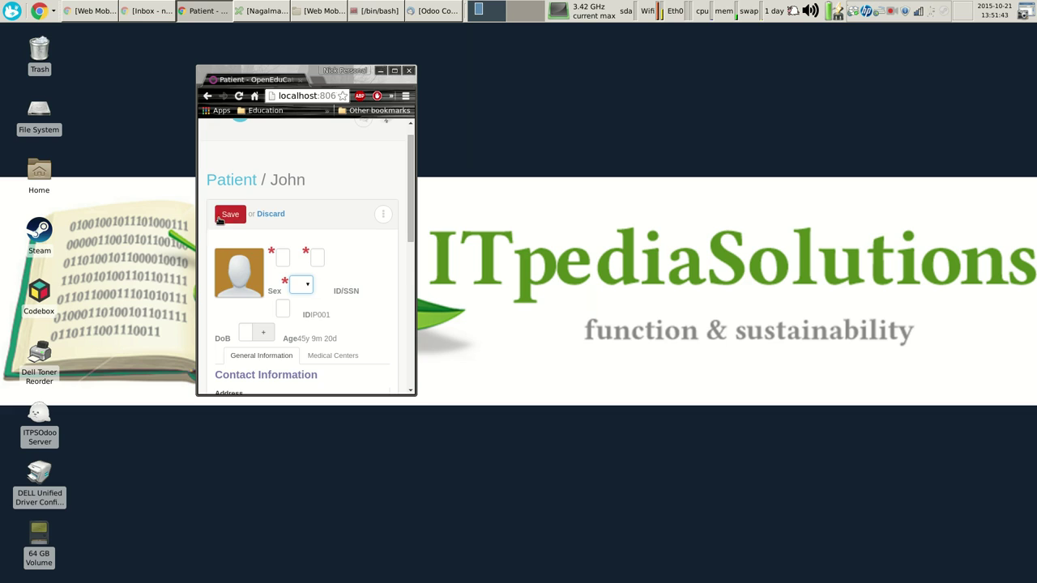
click(223, 216)
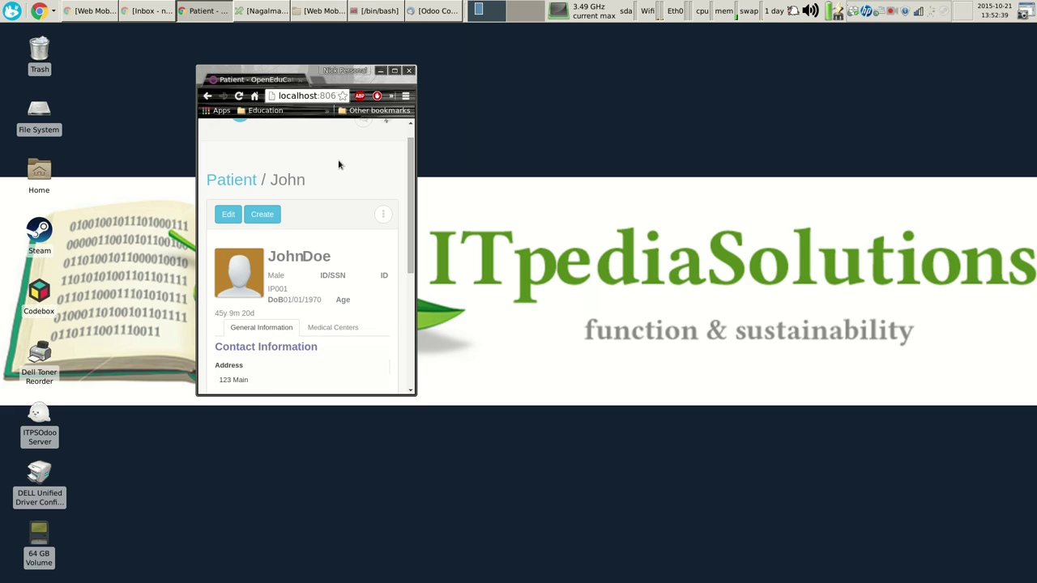
click(395, 71)
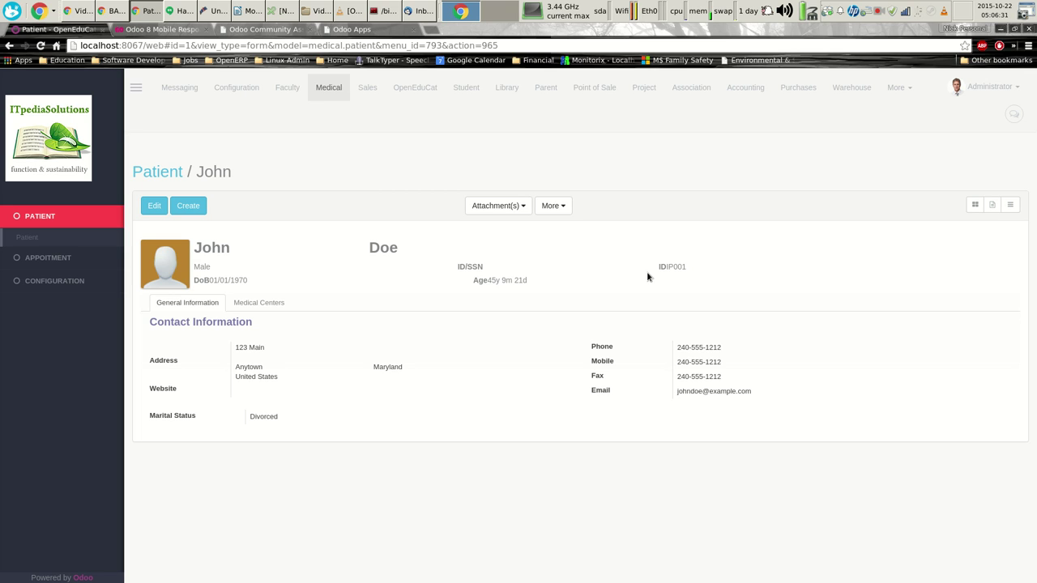
Switch to the Indiegogo tab showing the Odoo 8 Mobile Responsive App campaign (€15,000 goal)
key(ctrl+Tab)
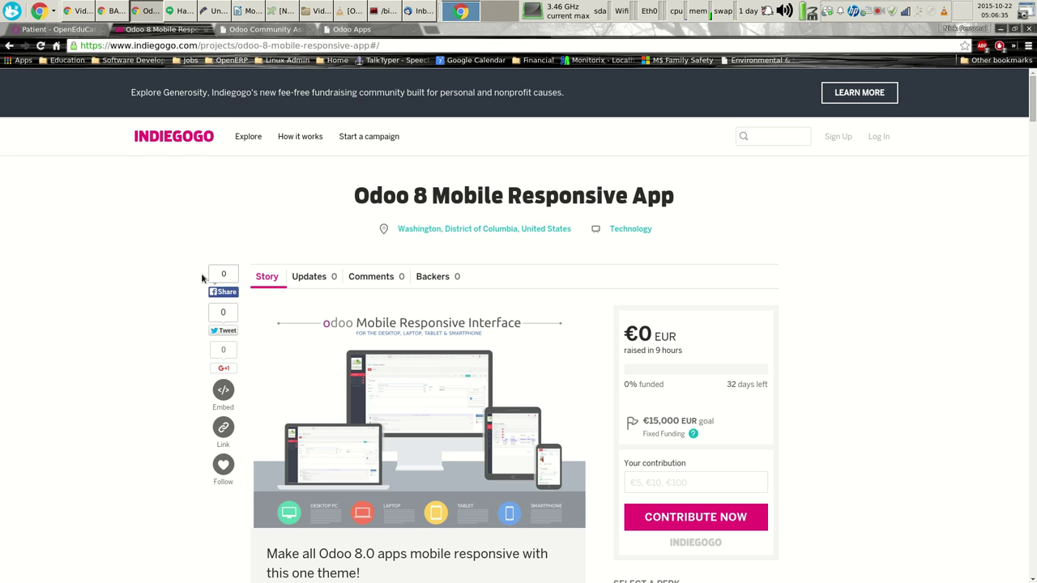
Scroll past the story image to the campaign video and the Initial Goal (€15 K) commitments
scroll(148, 322, down, 7)
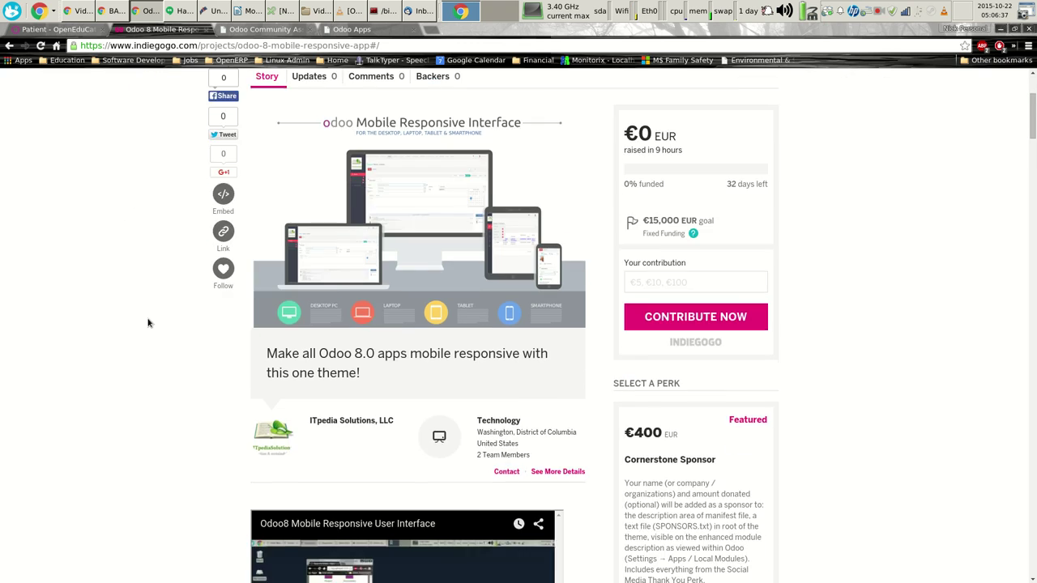
scroll(162, 340, down, 1)
scroll(235, 387, down, 1)
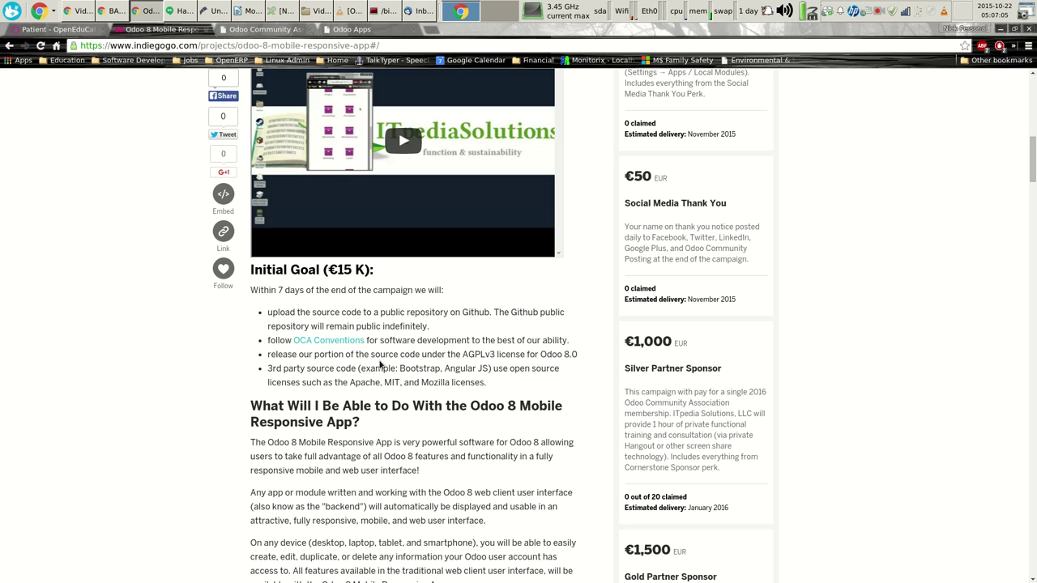
scroll(345, 370, down, 1)
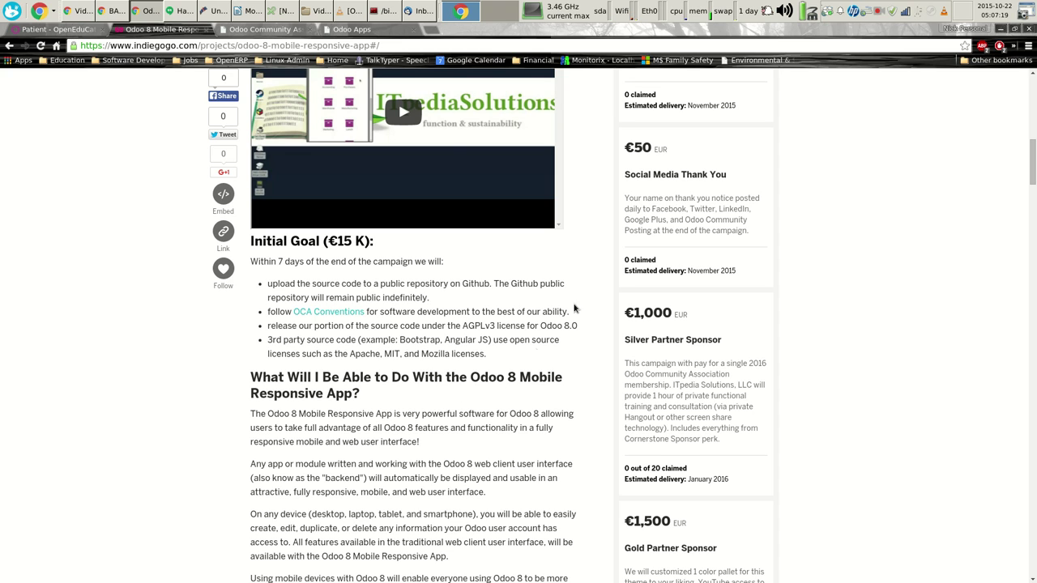
Scroll past Installation, Screenshots and Sales Orders to the Stretch Goals graphic (22K to 60K)
scroll(453, 324, down, 10)
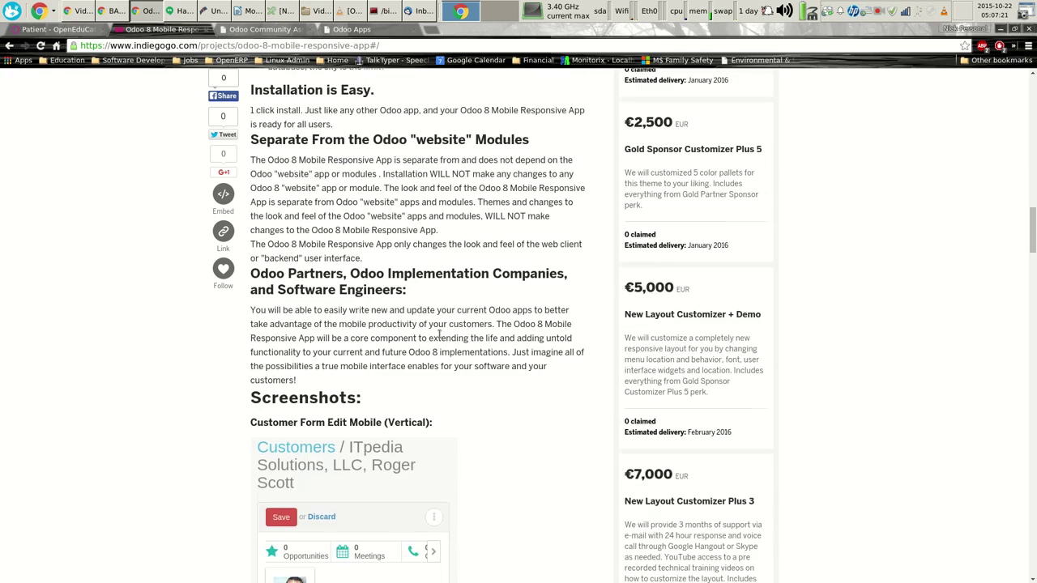
scroll(438, 335, down, 10)
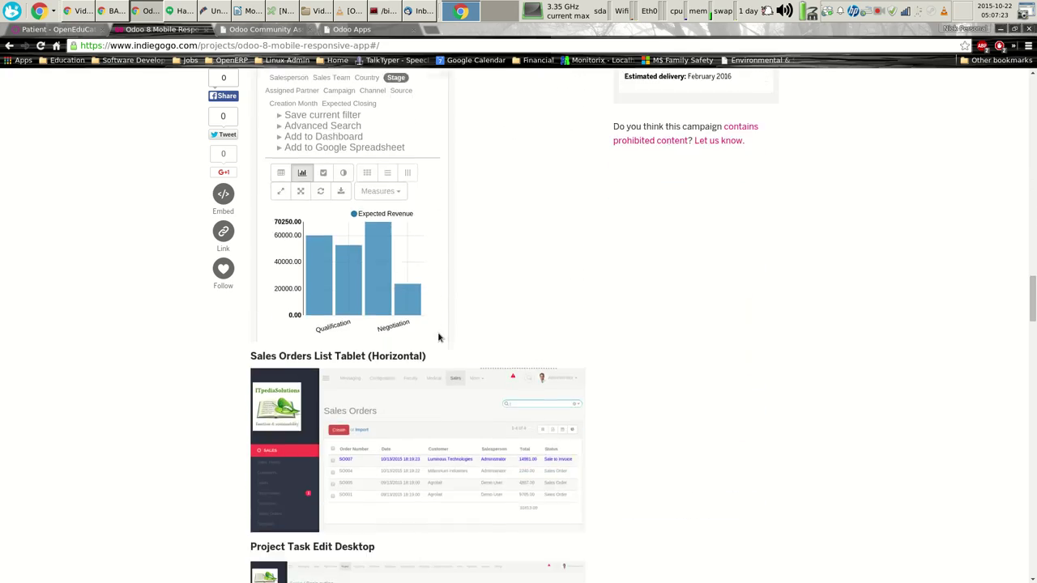
scroll(438, 337, down, 10)
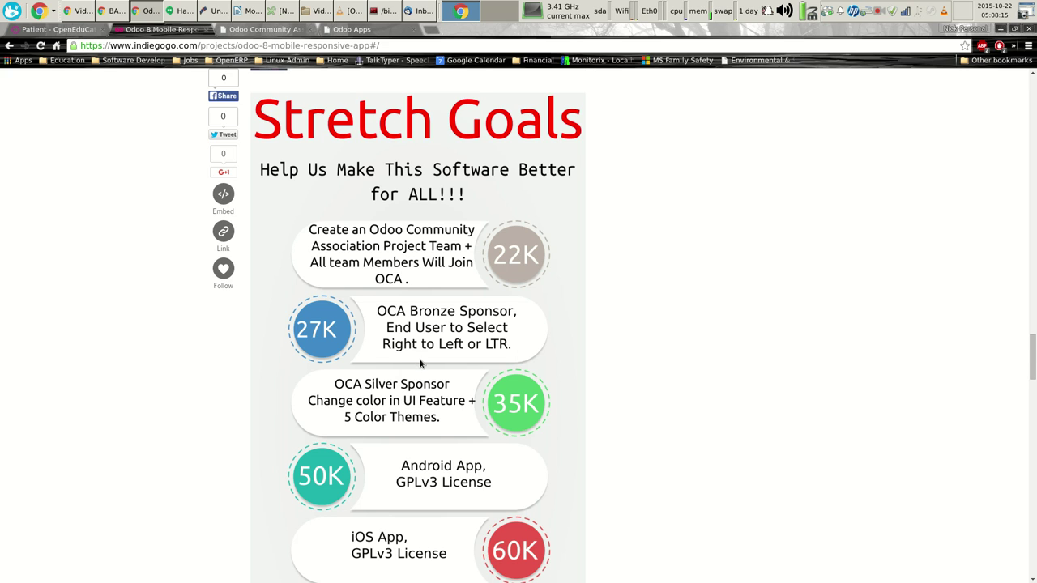
Scroll to the 70K Windows Phone App and 100K Odoo V9 goals and the detailed descriptions
scroll(420, 362, down, 1)
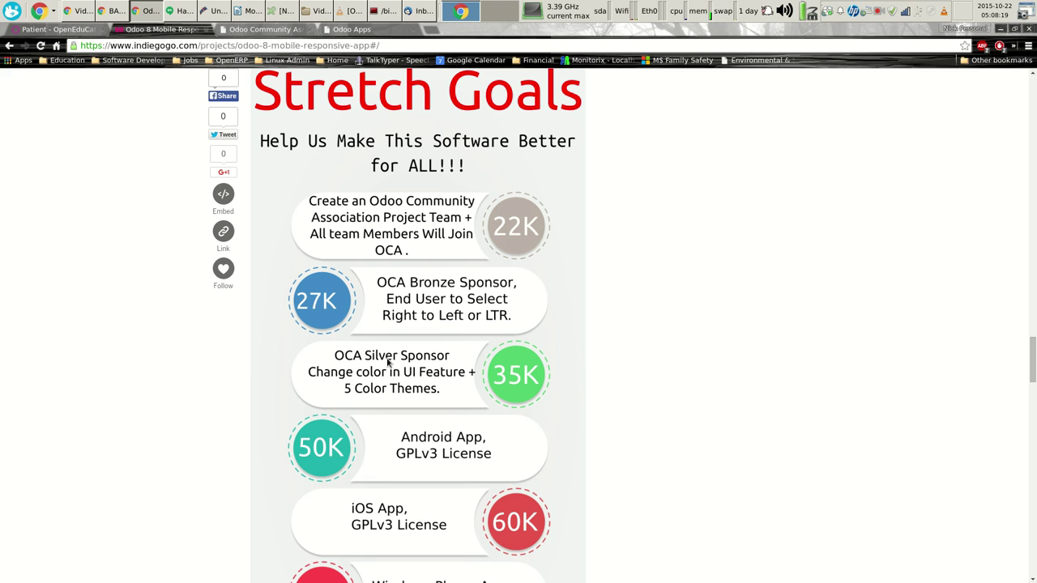
scroll(369, 398, down, 1)
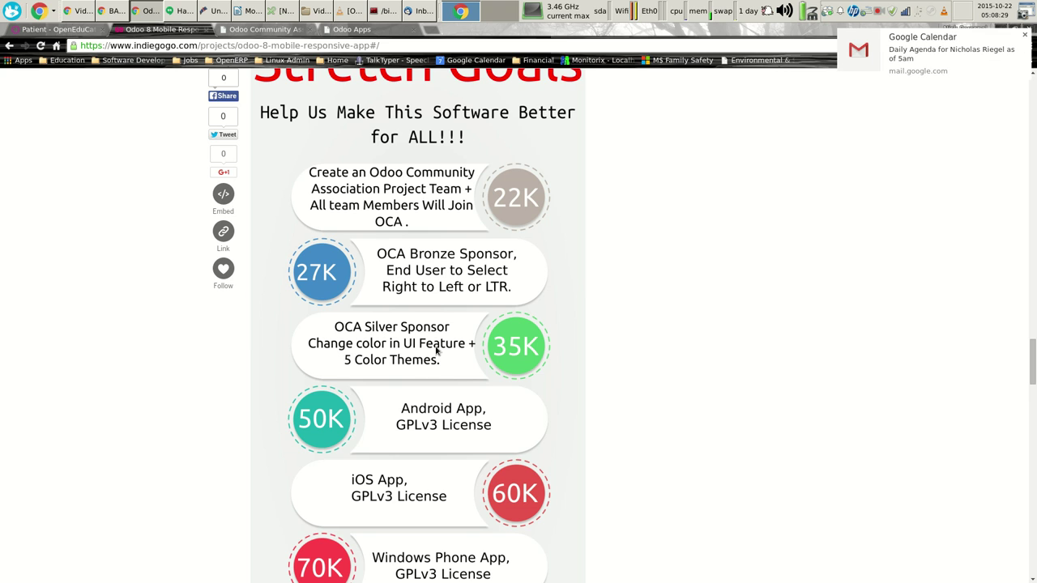
scroll(434, 353, down, 1)
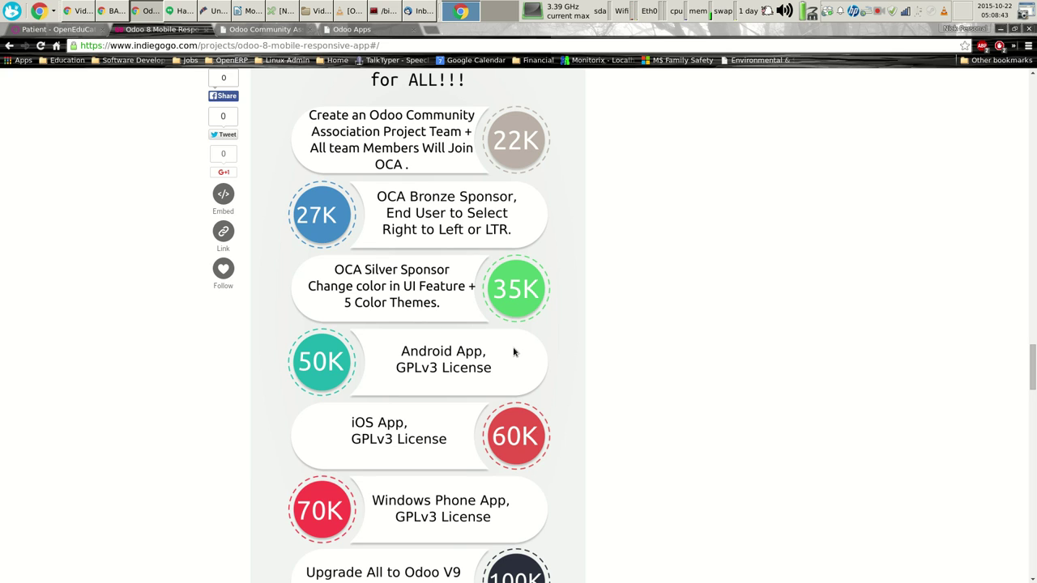
scroll(510, 349, down, 3)
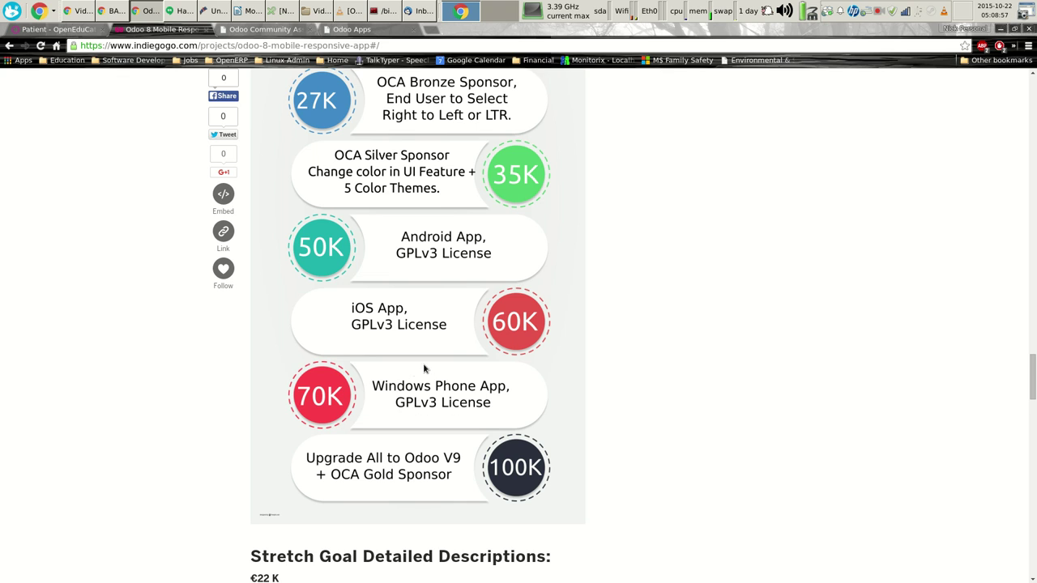
scroll(421, 369, down, 2)
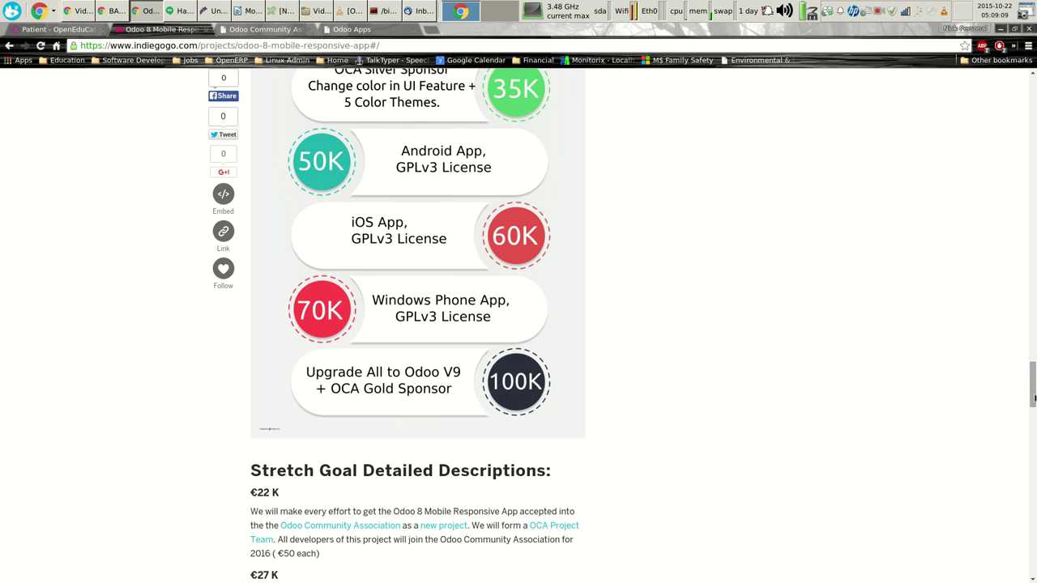
Drag the scrollbar back up to the video and the €400 Cornerstone Sponsor perk
drag(1034, 397, 1033, 147)
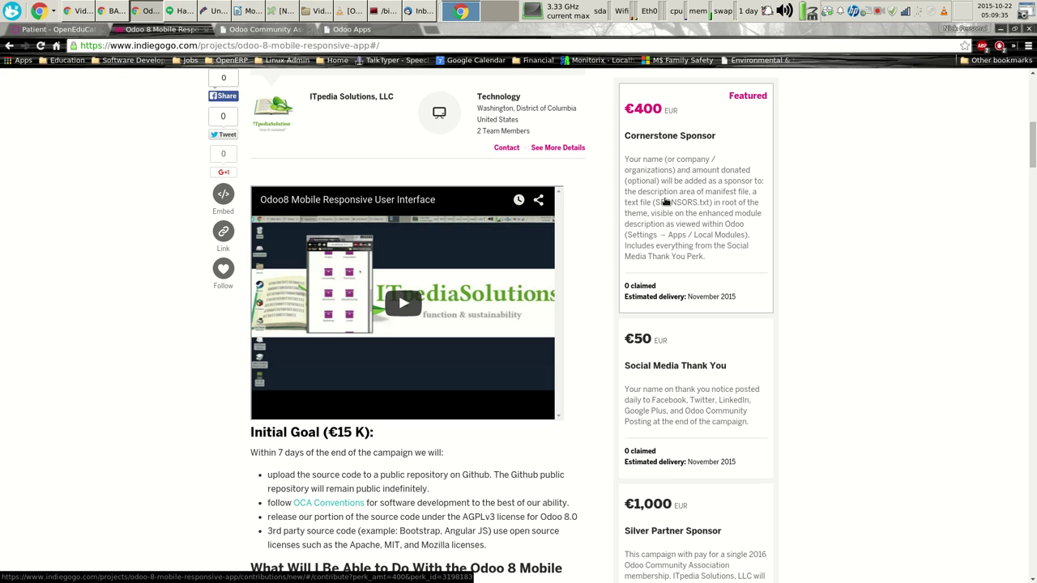
Go back to the Odoo tab and open the local modules list under More > Settings
click(77, 29)
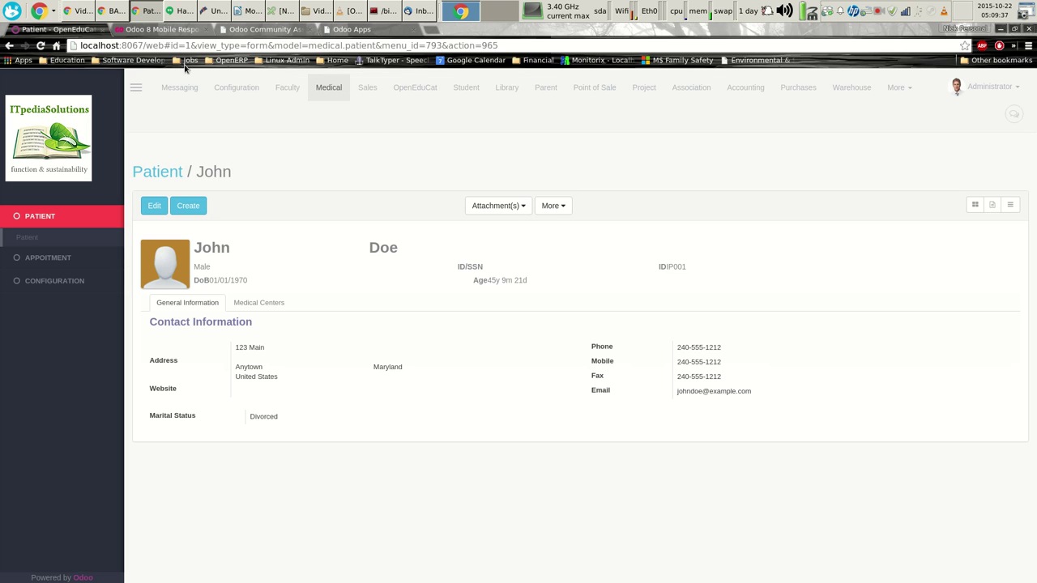
click(896, 87)
click(907, 224)
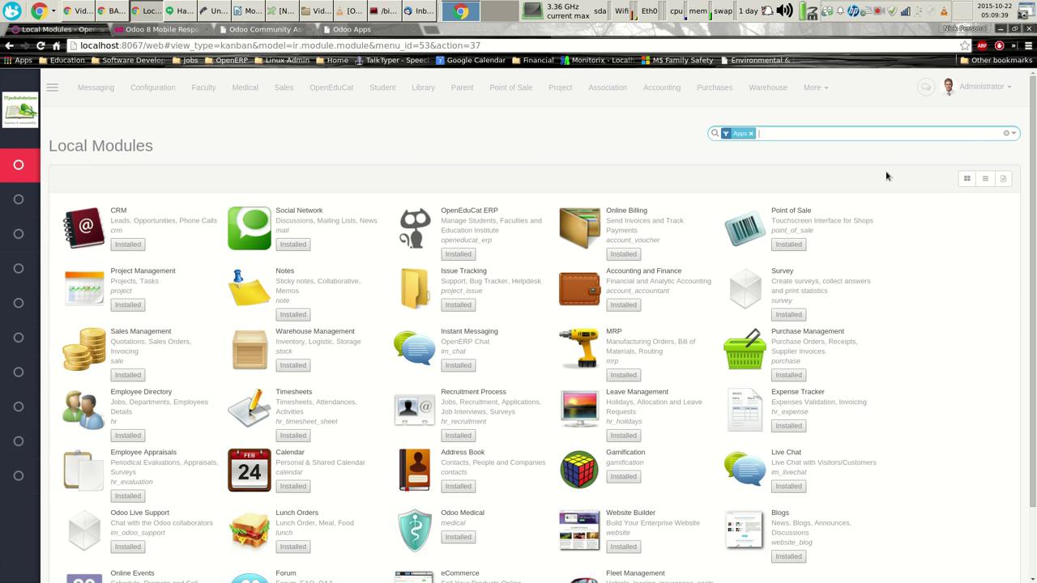
Filter modules by the ITpedia favorite, read the Web Mobile Responsive Theme description, then return to Indiegogo
click(1013, 133)
click(170, 213)
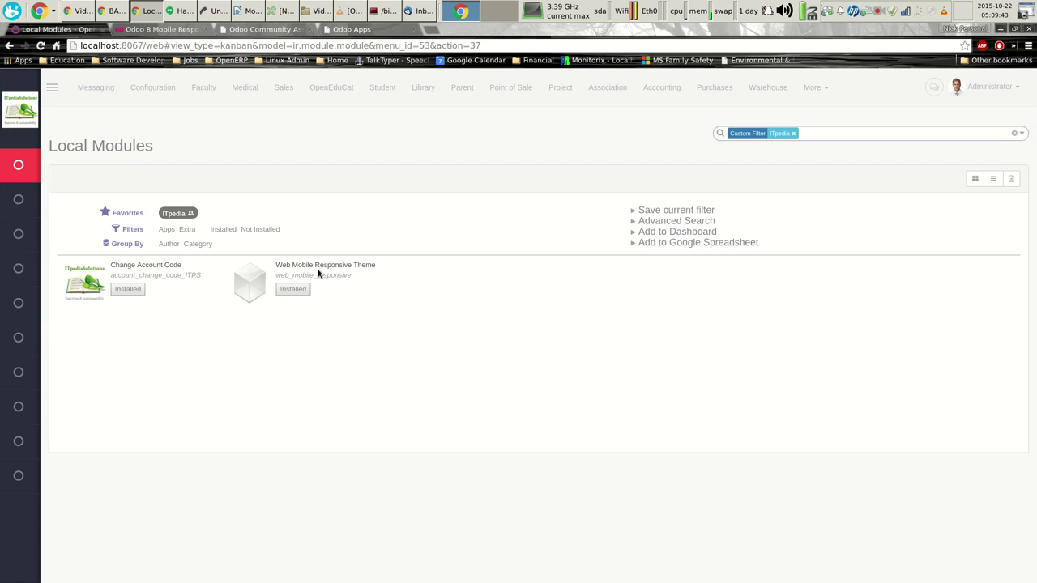
click(317, 277)
scroll(474, 413, down, 4)
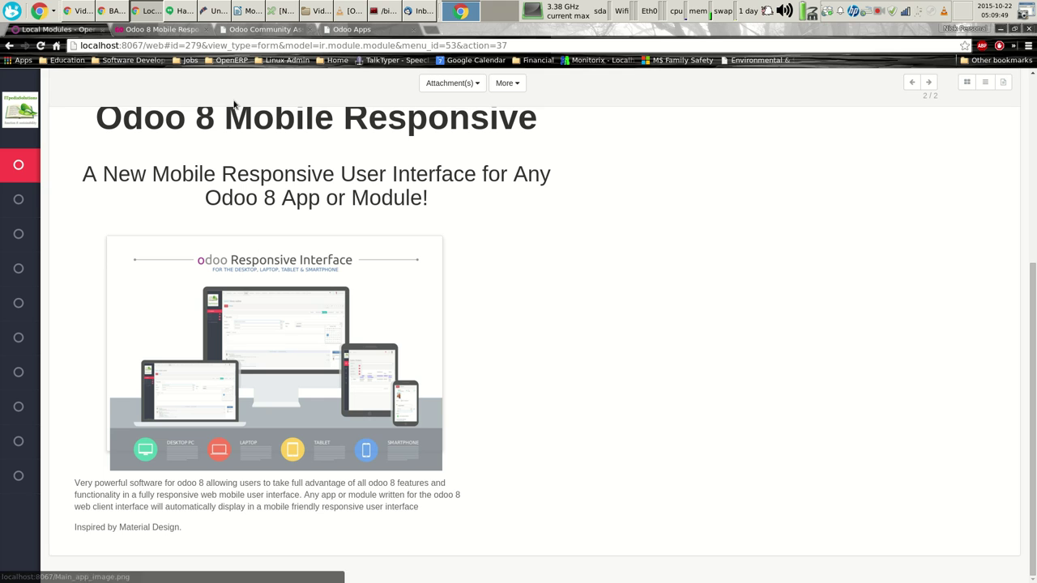
click(160, 31)
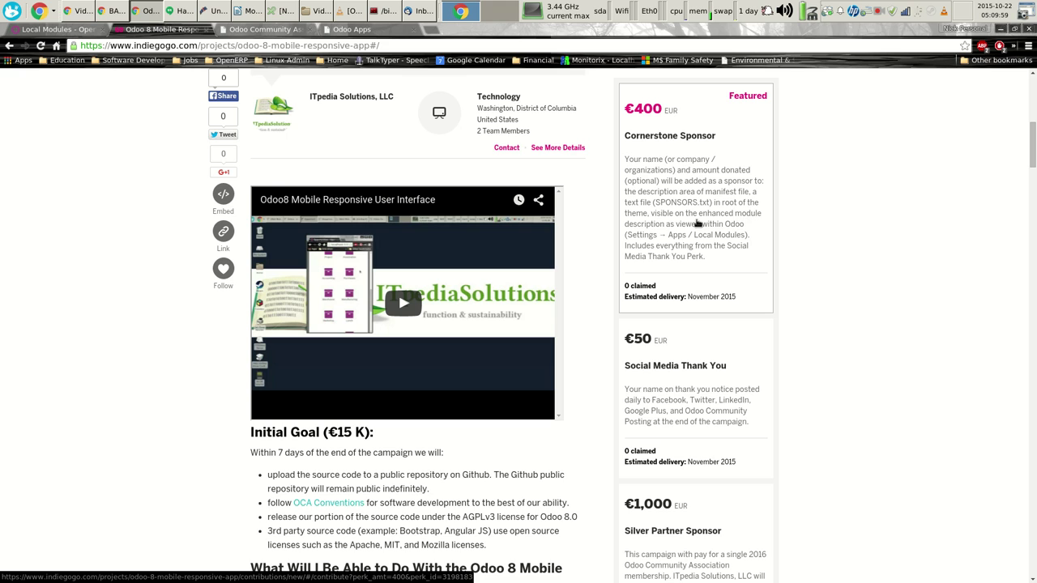
Scroll through the perks from €50 Social Media Thank You to €2,000 Gold Partner Sponsor Customize
scroll(717, 248, down, 1)
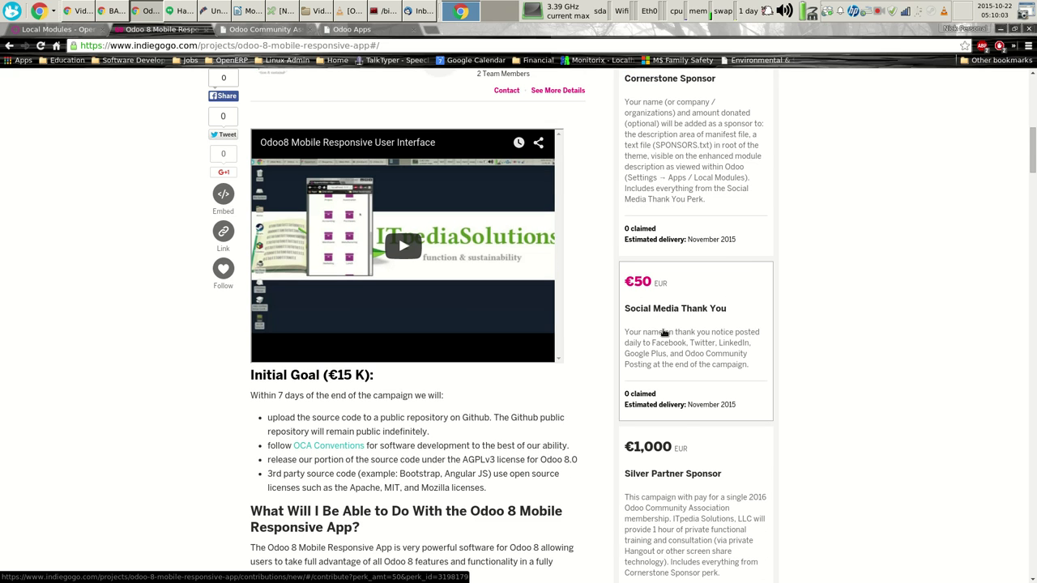
scroll(662, 332, up, 2)
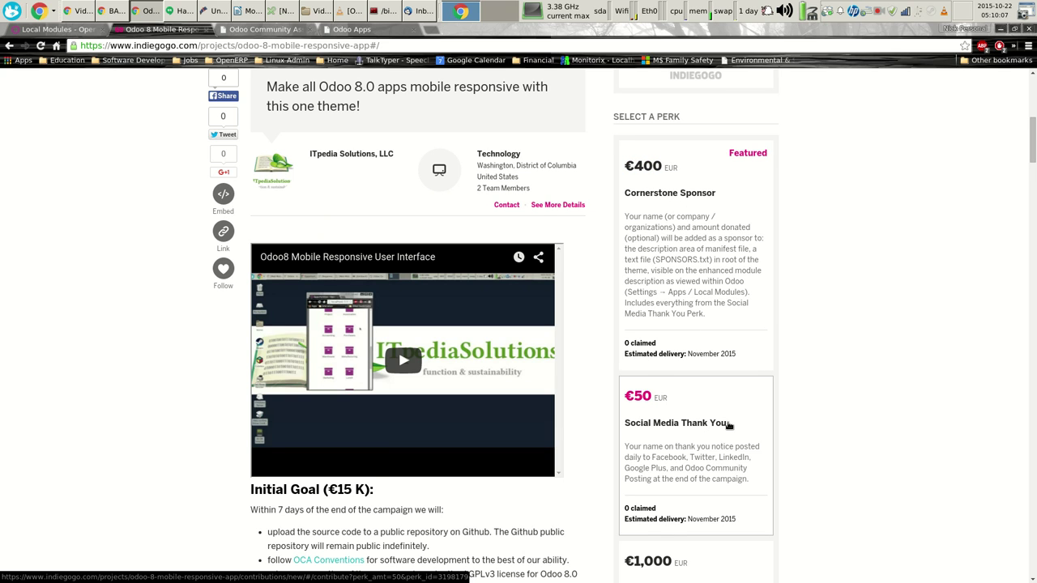
scroll(728, 424, down, 1)
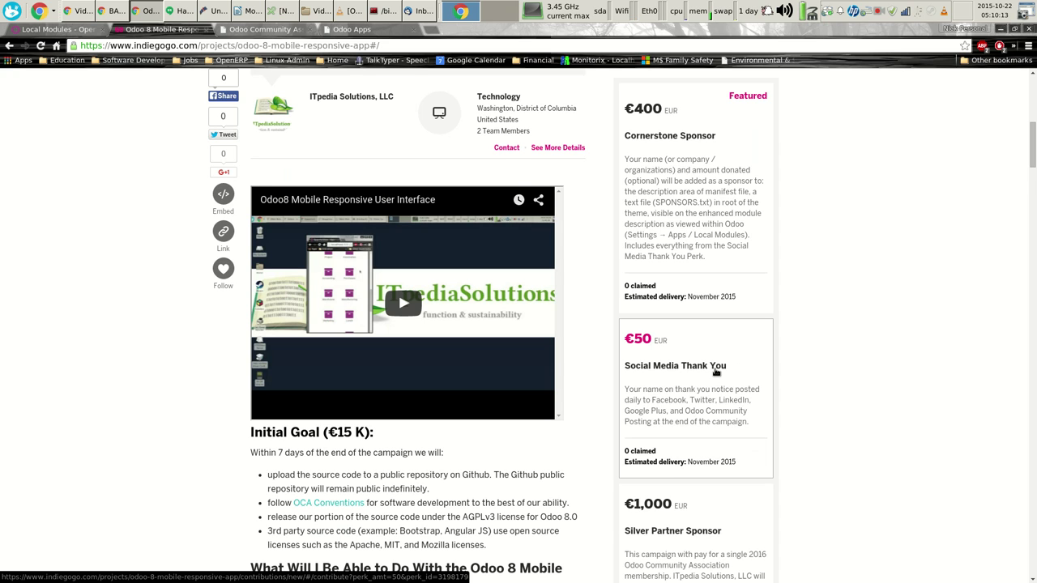
scroll(716, 372, down, 3)
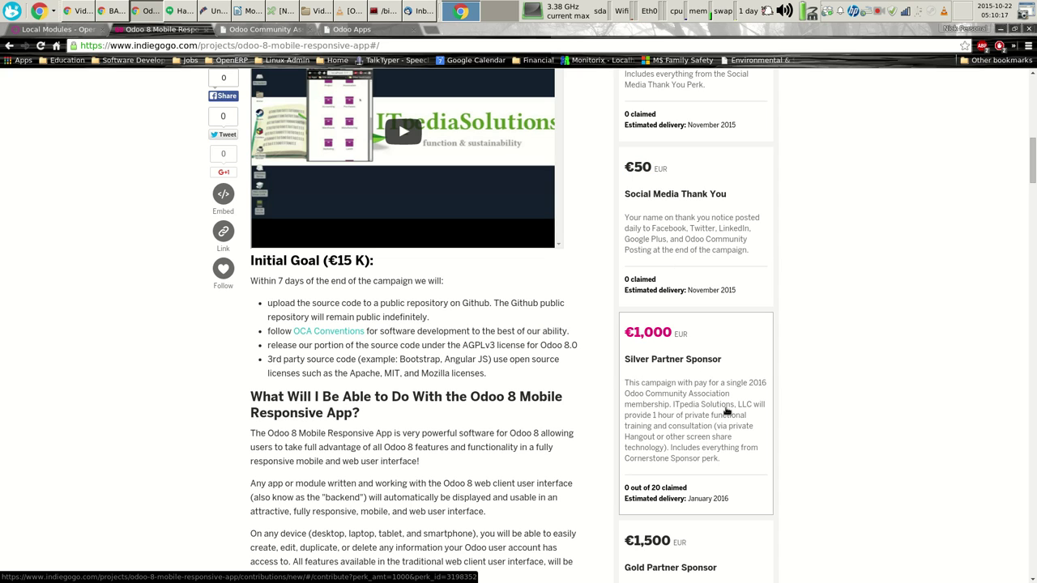
scroll(731, 440, down, 1)
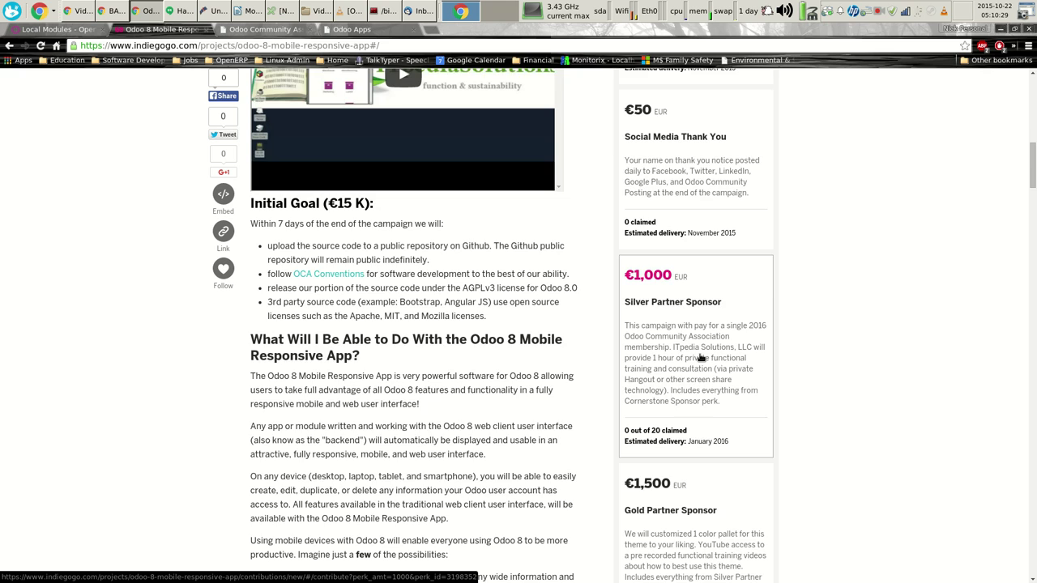
scroll(703, 359, down, 1)
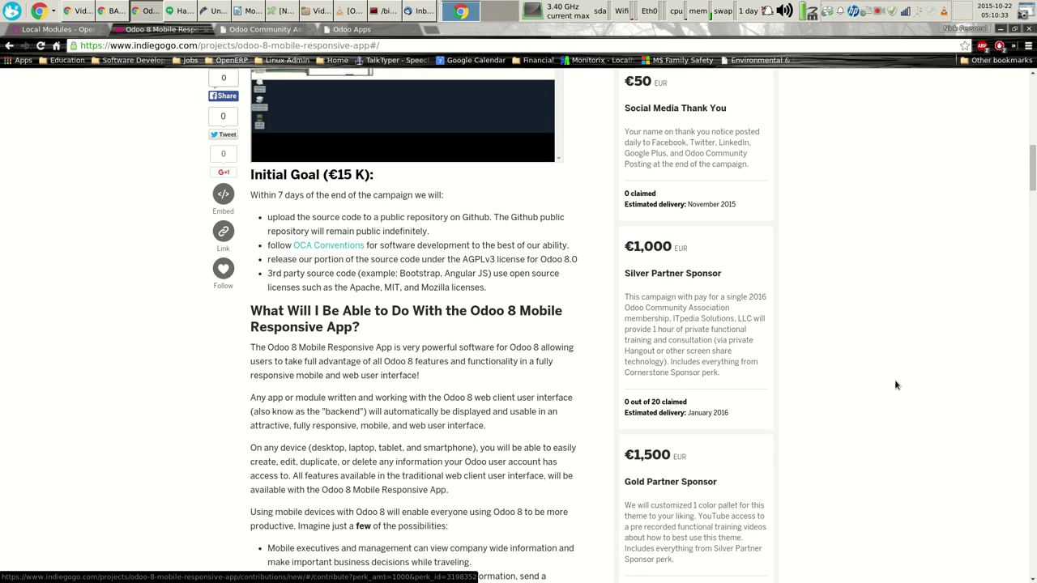
scroll(721, 376, down, 2)
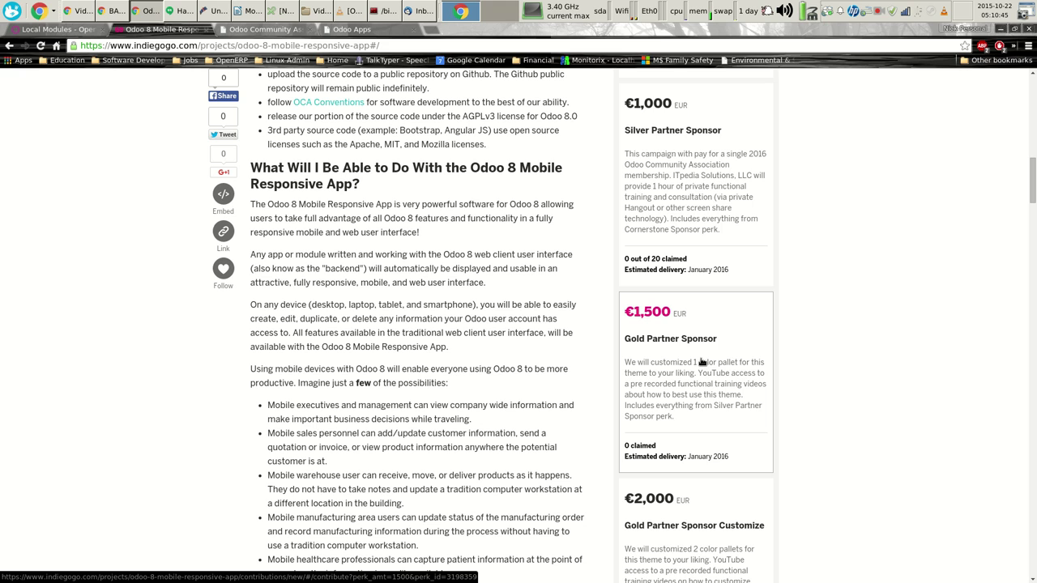
scroll(706, 364, down, 2)
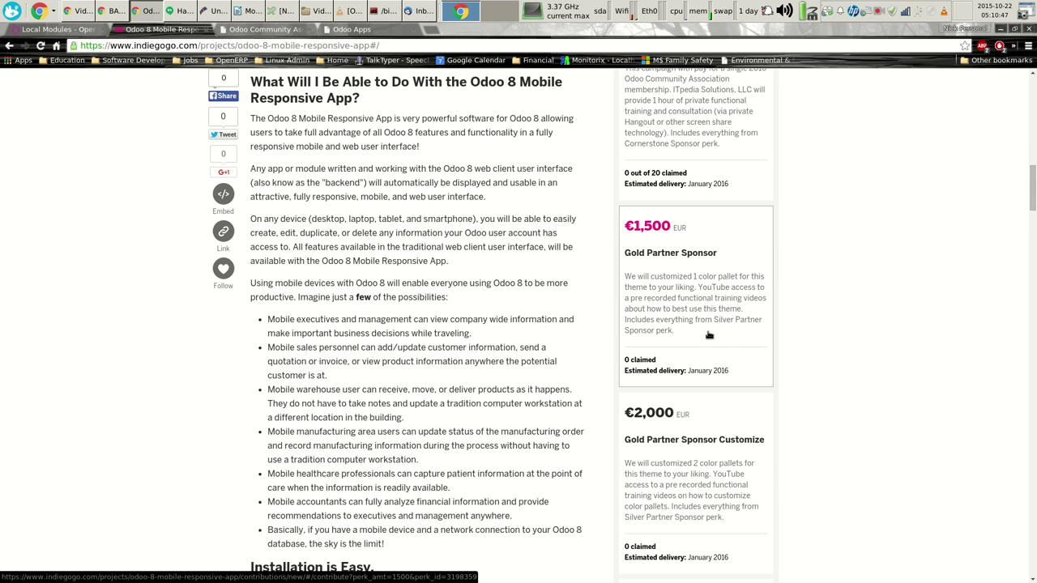
scroll(710, 337, down, 3)
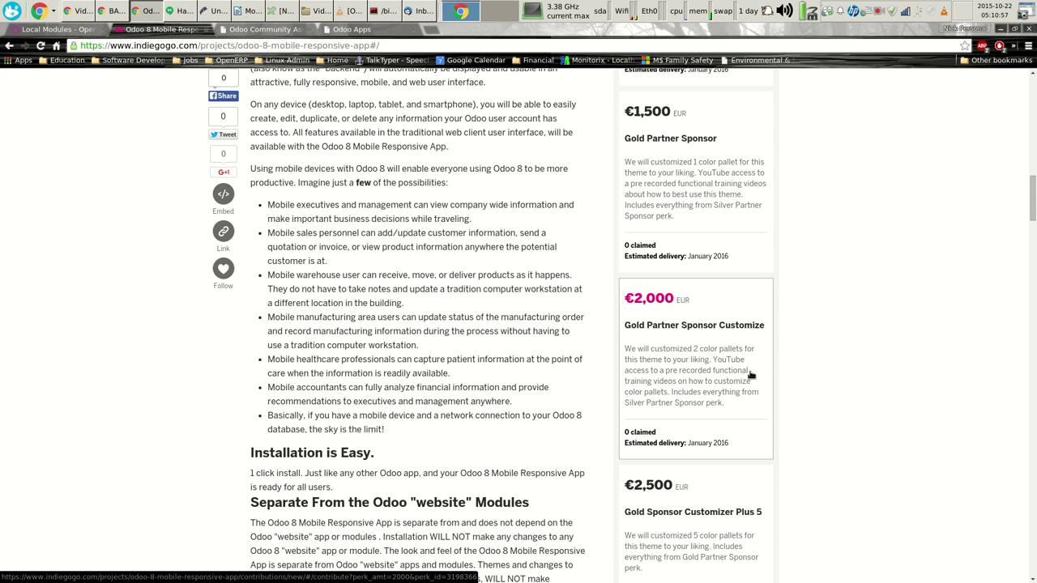
Scroll to the Screenshots section and the €7,000 and €10,000 New Layout Customizer perks
scroll(751, 375, down, 4)
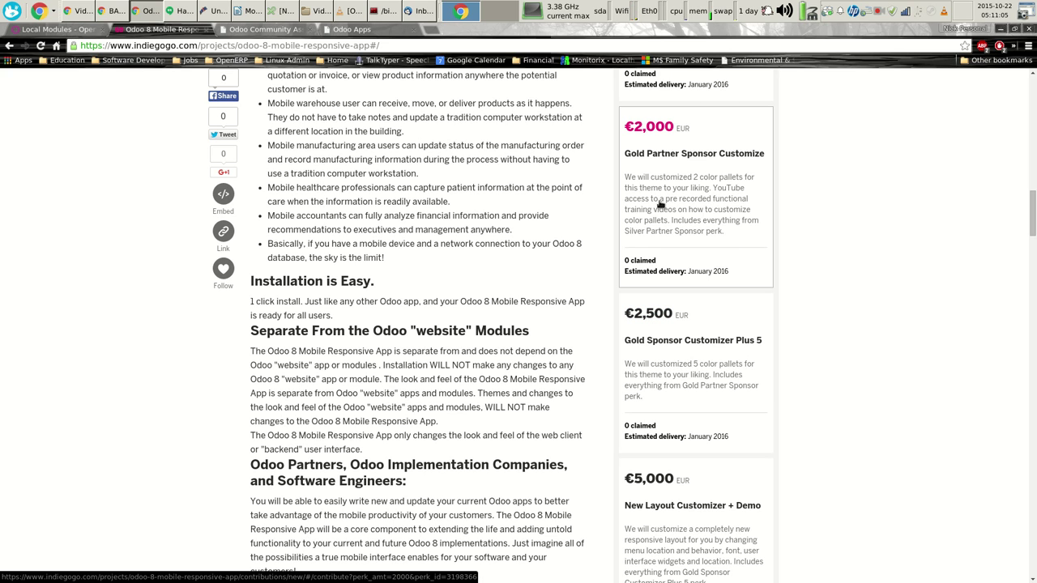
scroll(695, 374, down, 4)
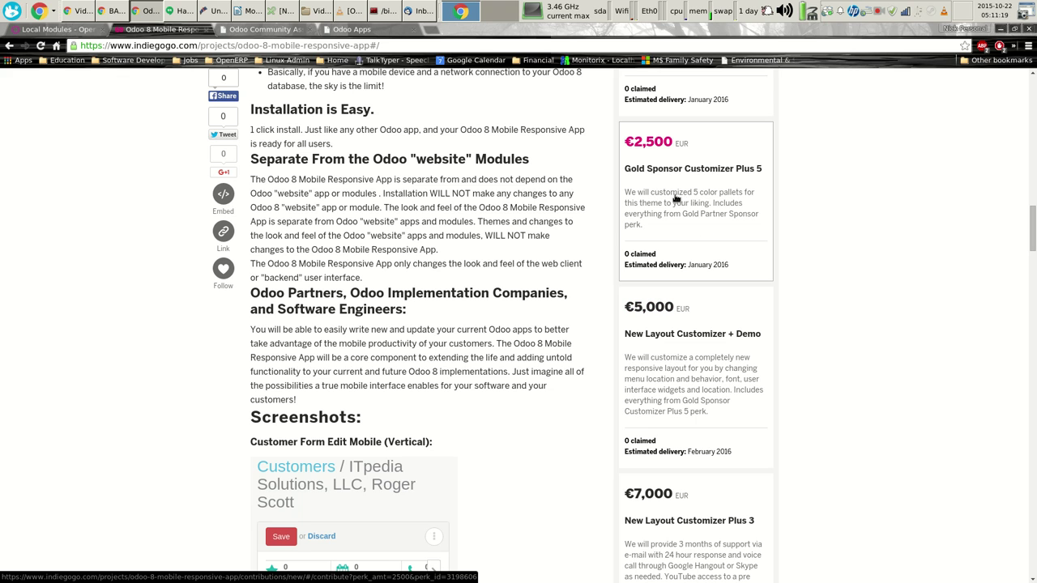
scroll(656, 357, down, 3)
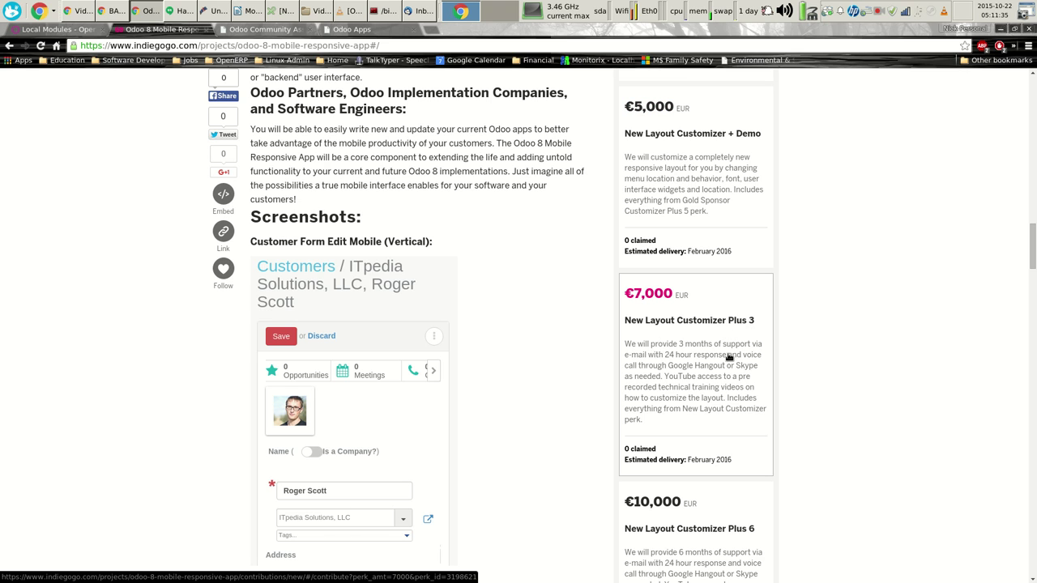
scroll(729, 357, down, 4)
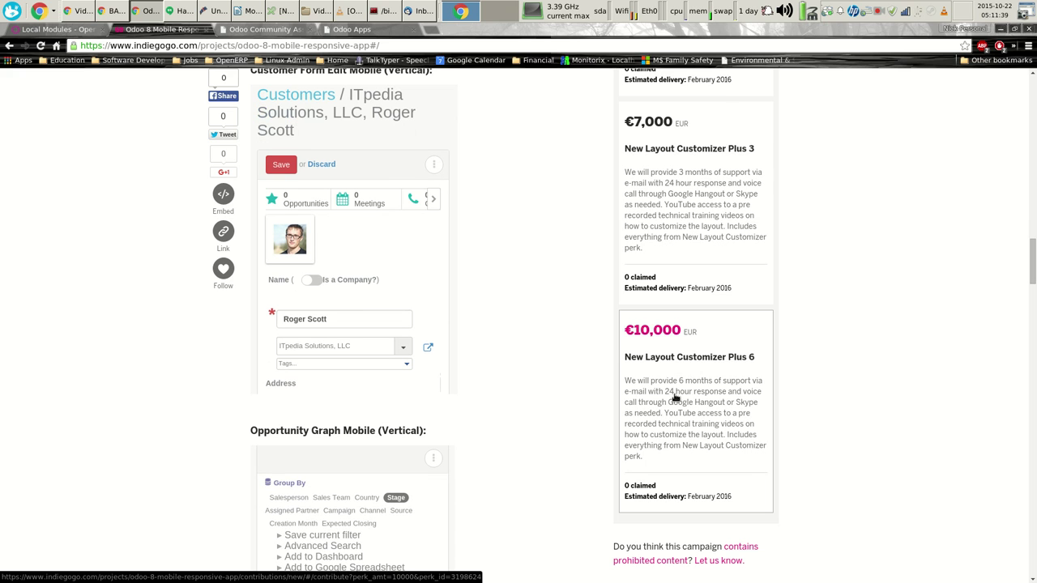
scroll(715, 276, up, 2)
scroll(714, 276, up, 3)
scroll(714, 277, down, 1)
scroll(714, 276, down, 1)
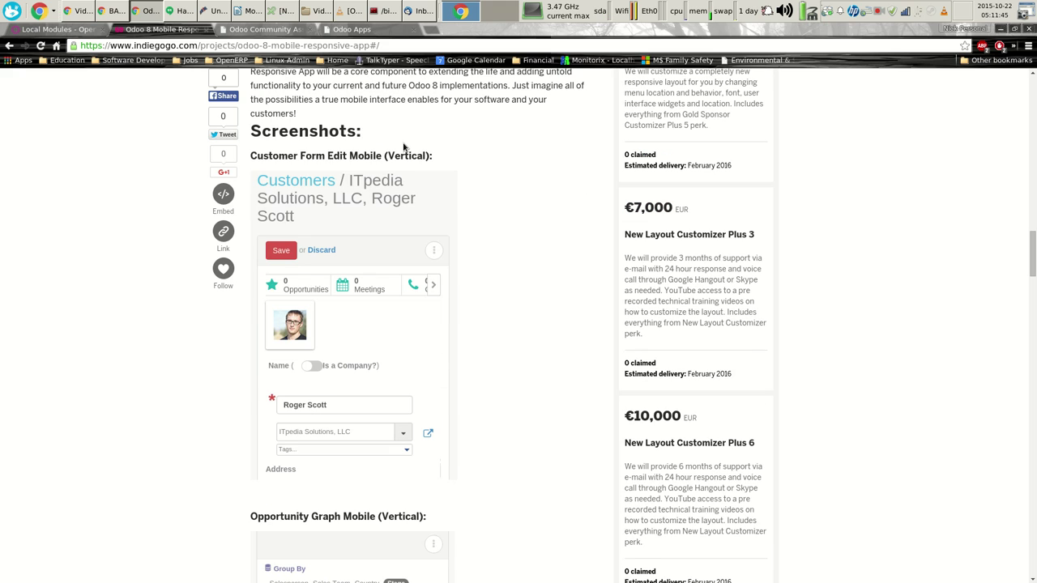
Switch to the OCA homepage tab and scroll through it
click(269, 33)
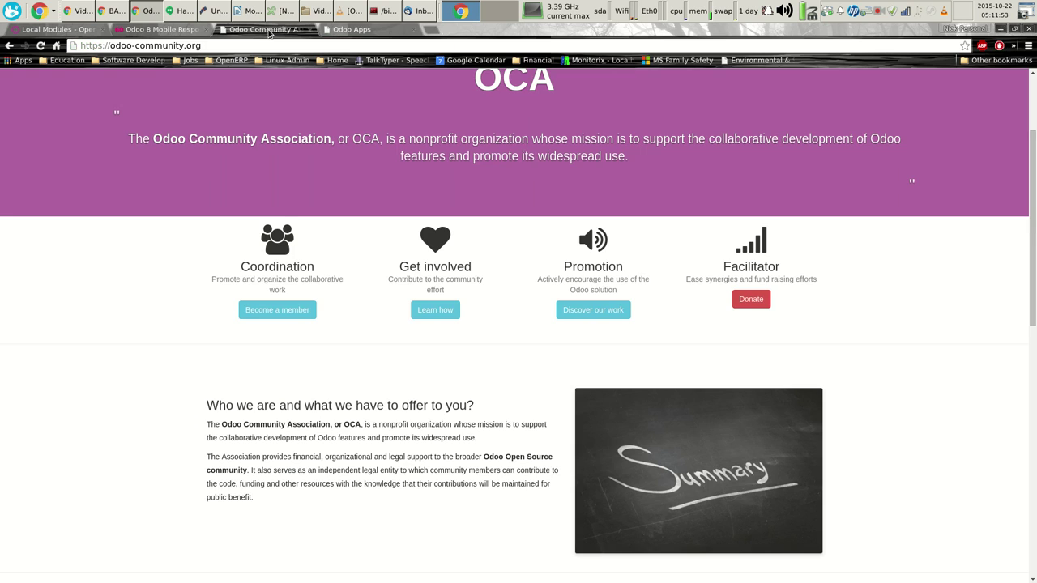
scroll(509, 347, down, 5)
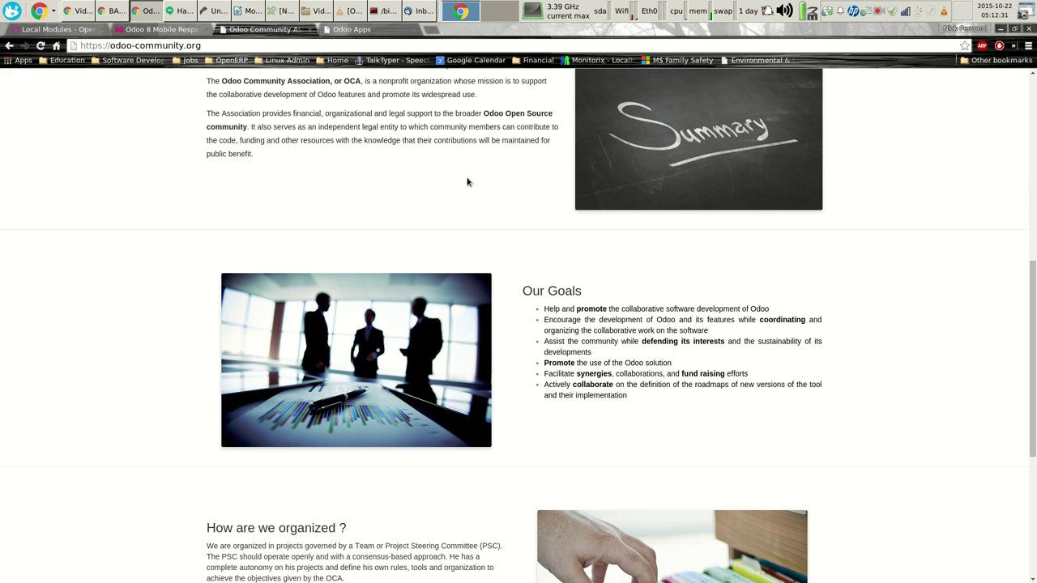
scroll(478, 219, up, 10)
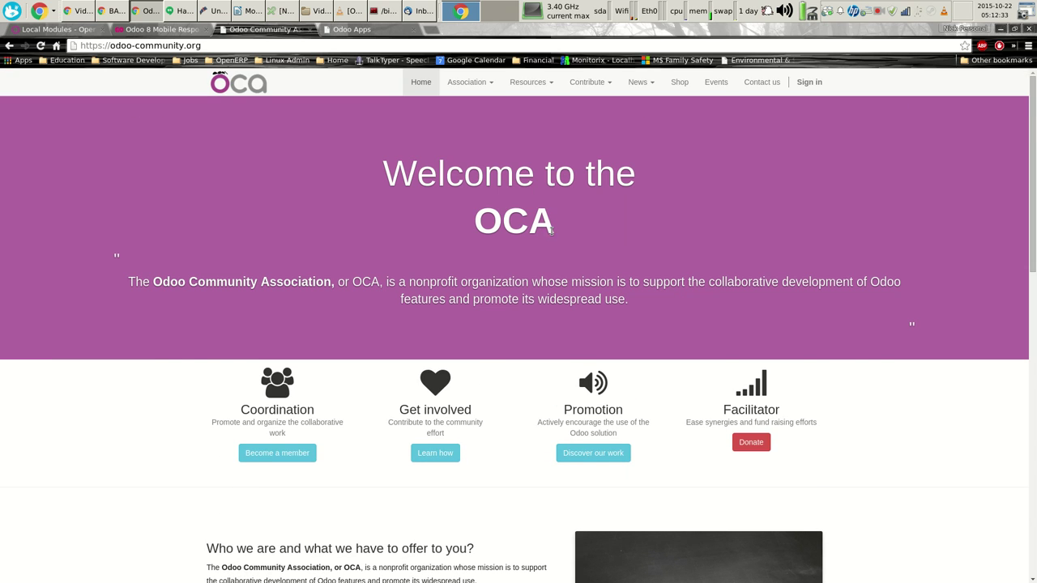
Open Resources > Projects & Apps and follow Discover under the Apps section
click(544, 83)
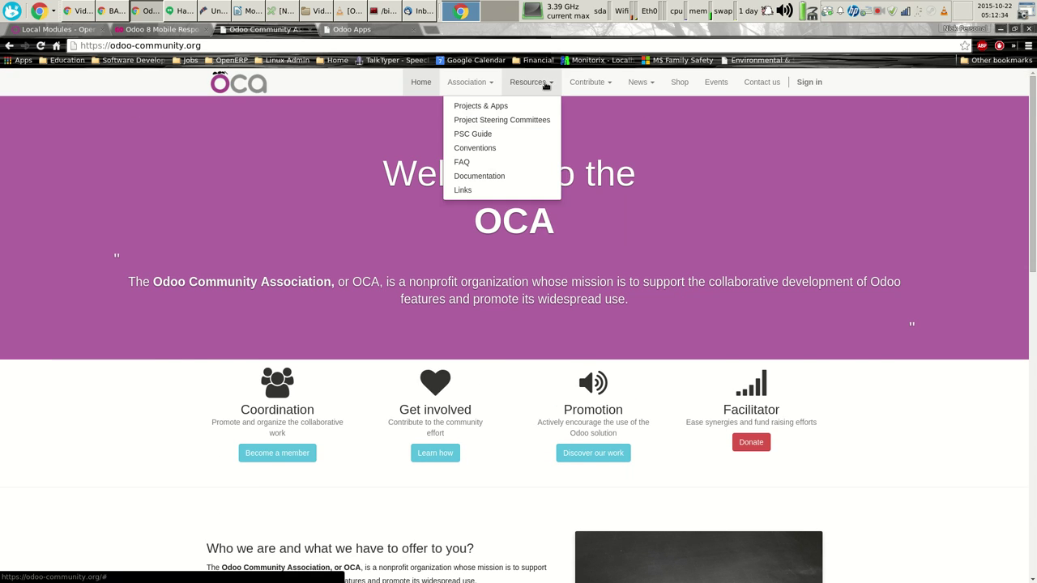
click(505, 107)
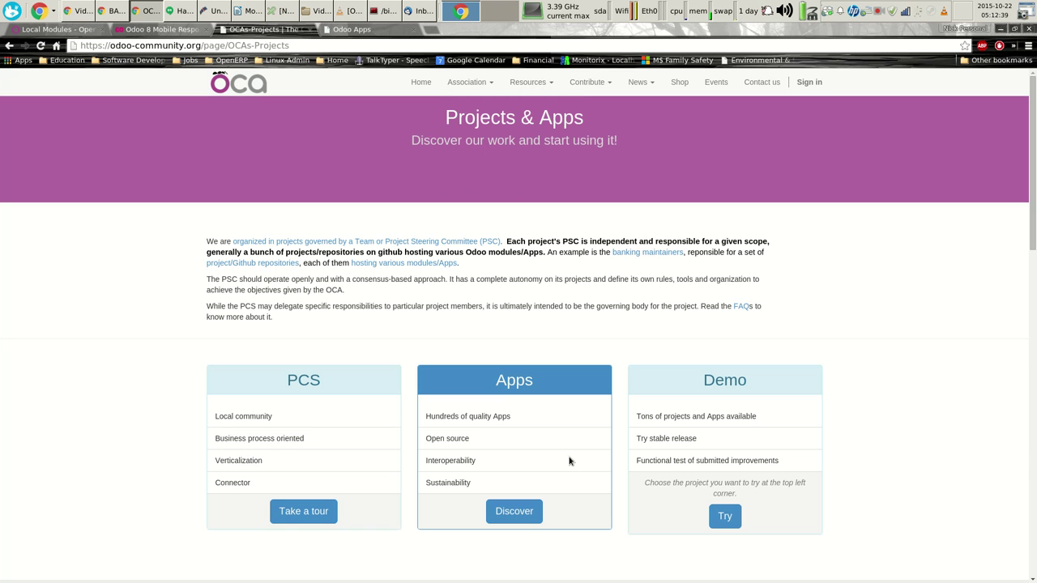
click(526, 513)
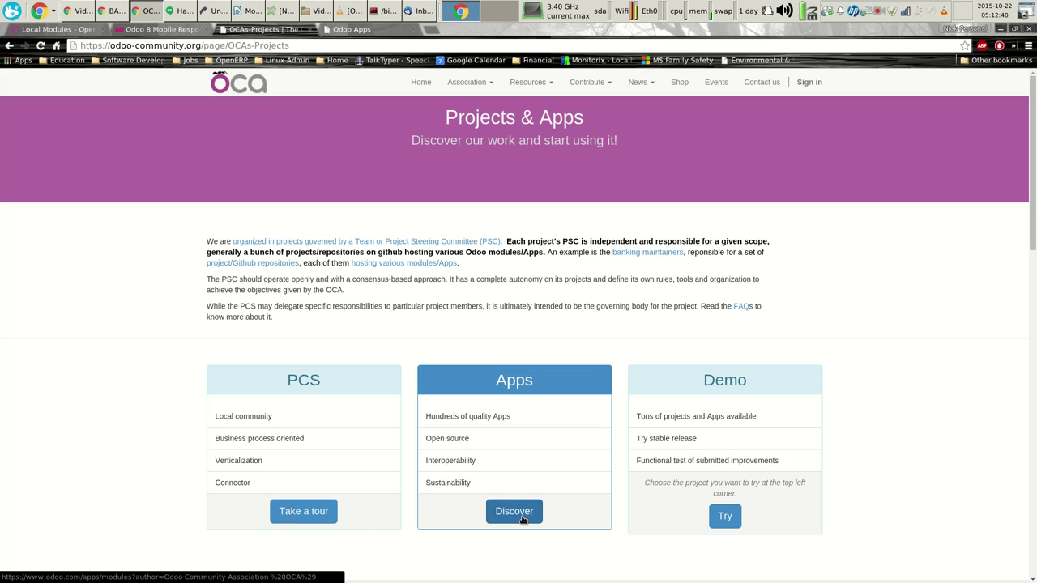
View the Preview attachments module in Odoo Apps, then open the PCS tour listing Backport, OpenUpgrade and Business Topics
click(376, 34)
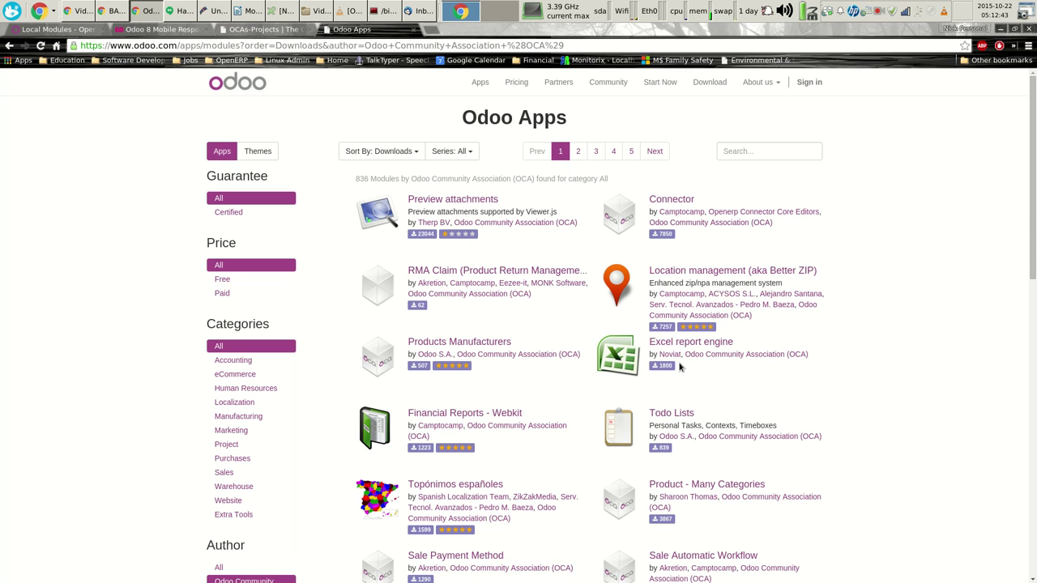
scroll(551, 365, down, 5)
scroll(556, 365, up, 5)
scroll(901, 276, down, 3)
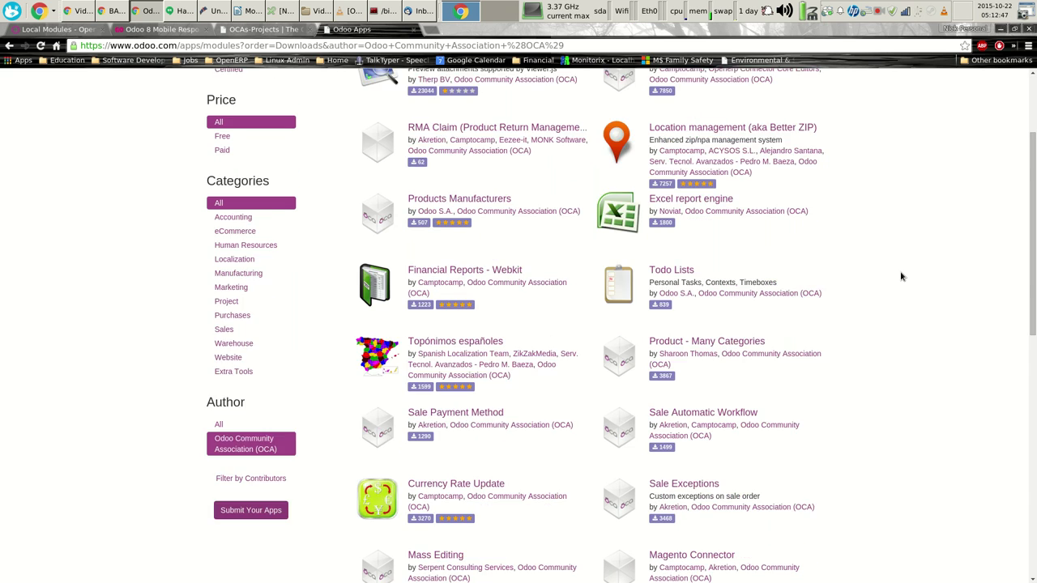
scroll(901, 277, up, 3)
click(456, 171)
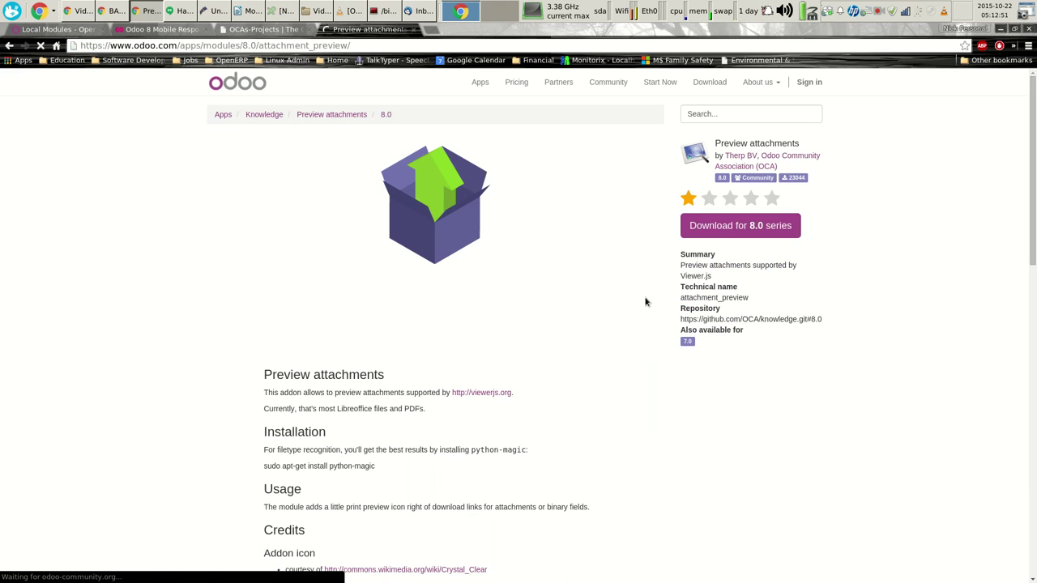
click(234, 31)
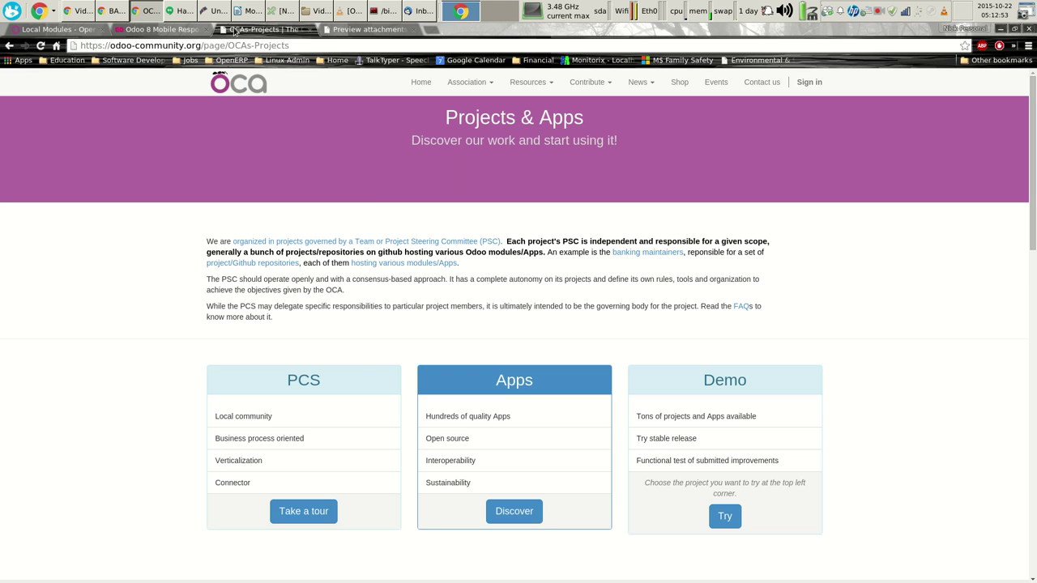
click(303, 511)
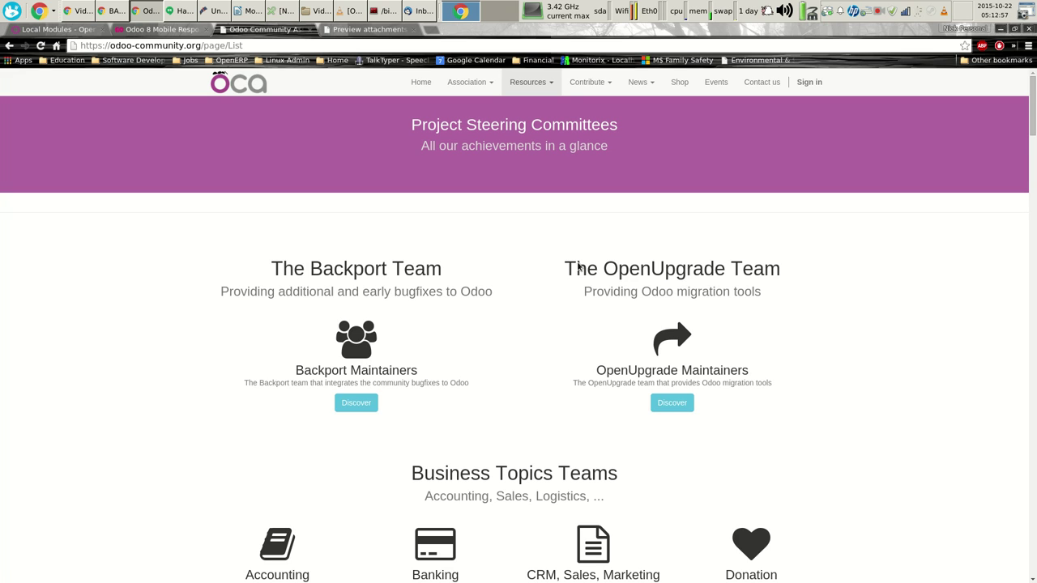
scroll(573, 263, down, 5)
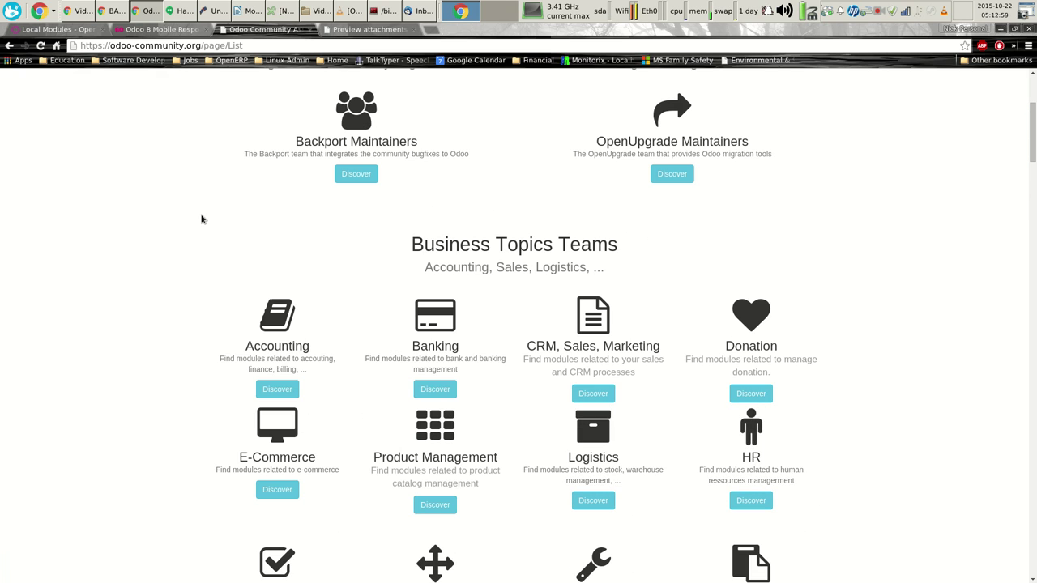
scroll(201, 219, up, 2)
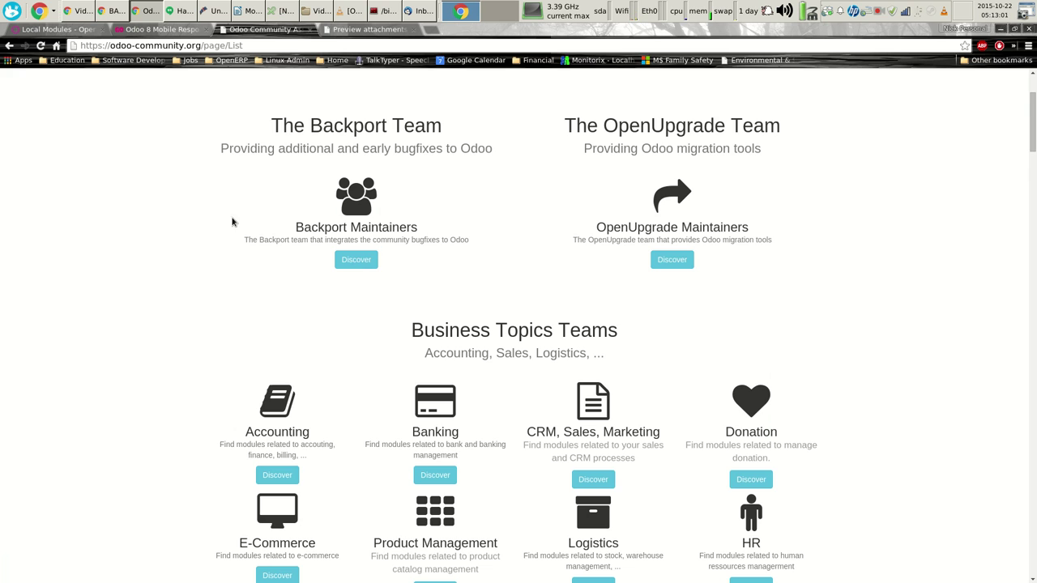
scroll(201, 220, down, 5)
scroll(199, 226, down, 6)
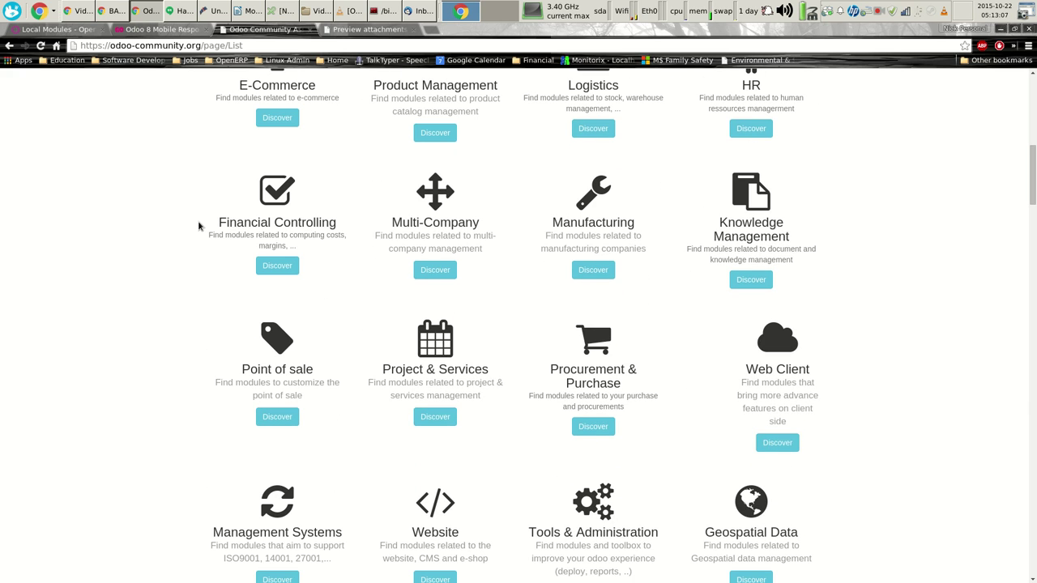
scroll(200, 226, down, 9)
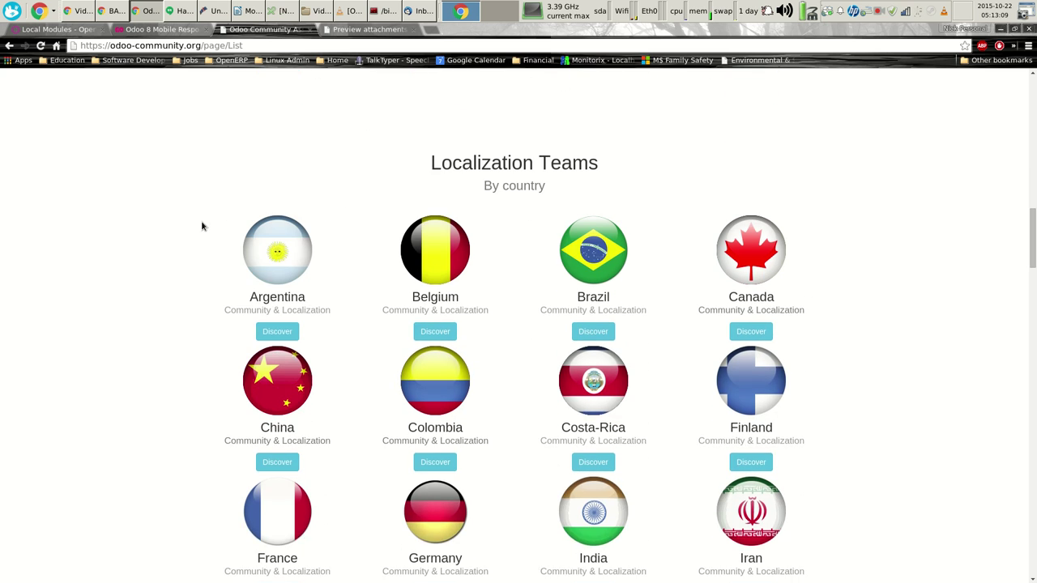
scroll(201, 226, up, 7)
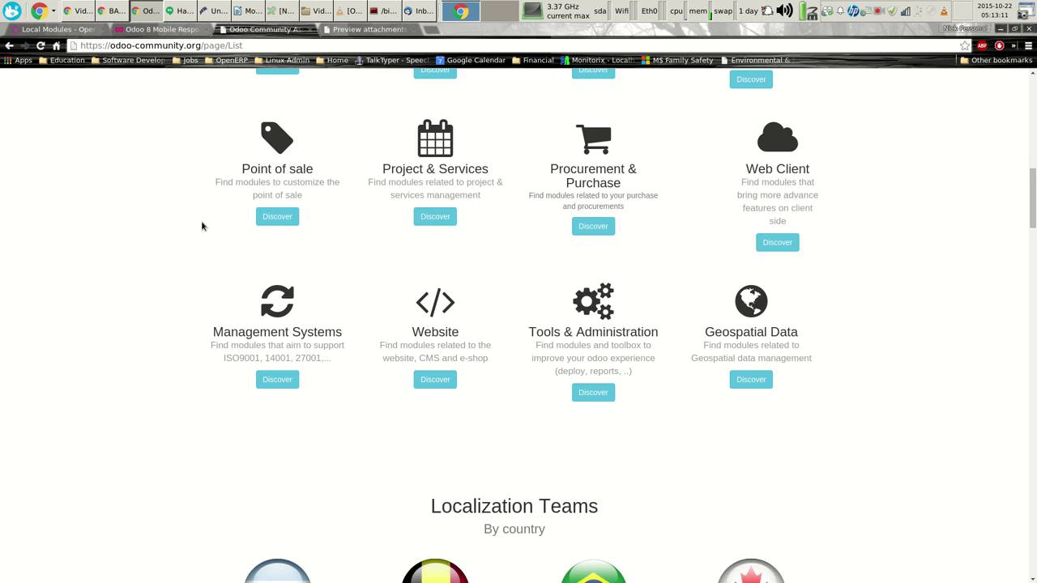
scroll(201, 226, up, 5)
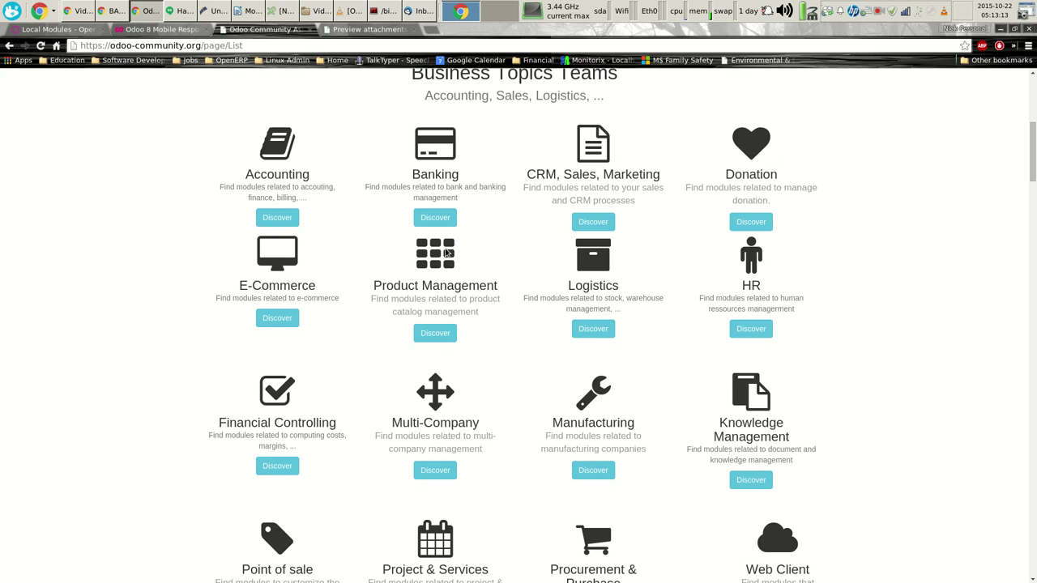
scroll(208, 420, down, 10)
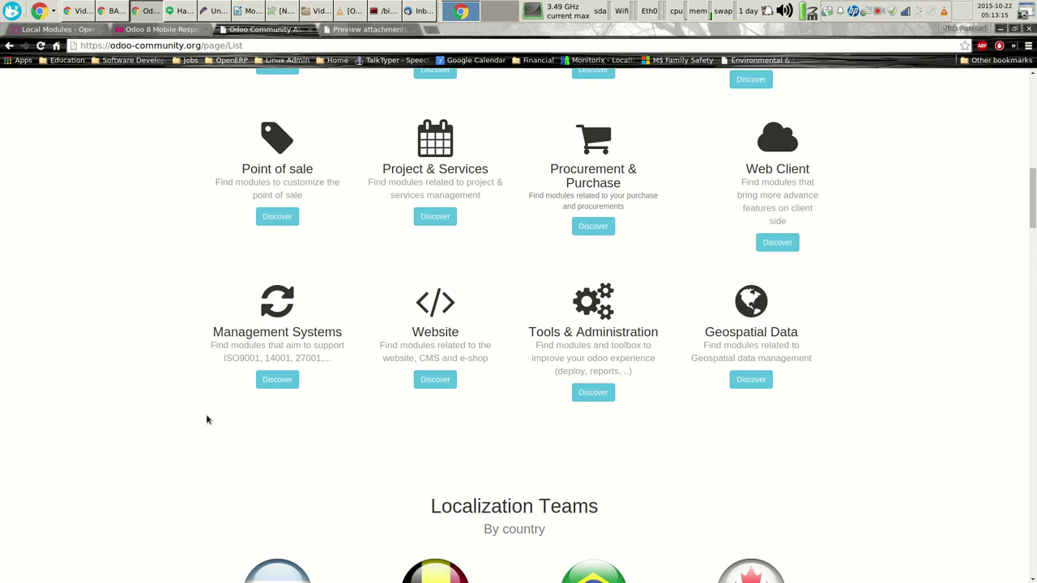
scroll(206, 419, down, 6)
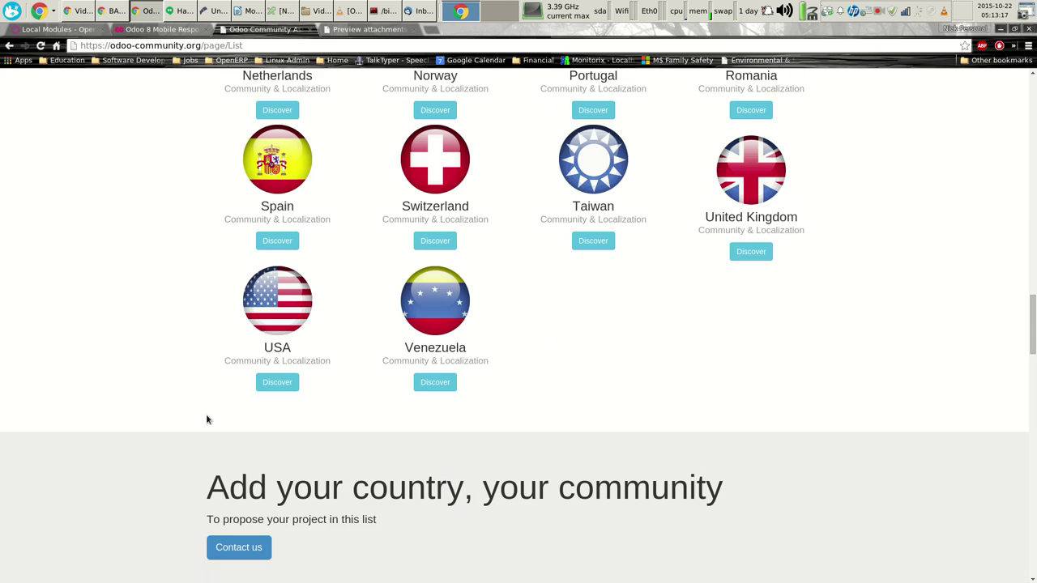
scroll(207, 419, up, 2)
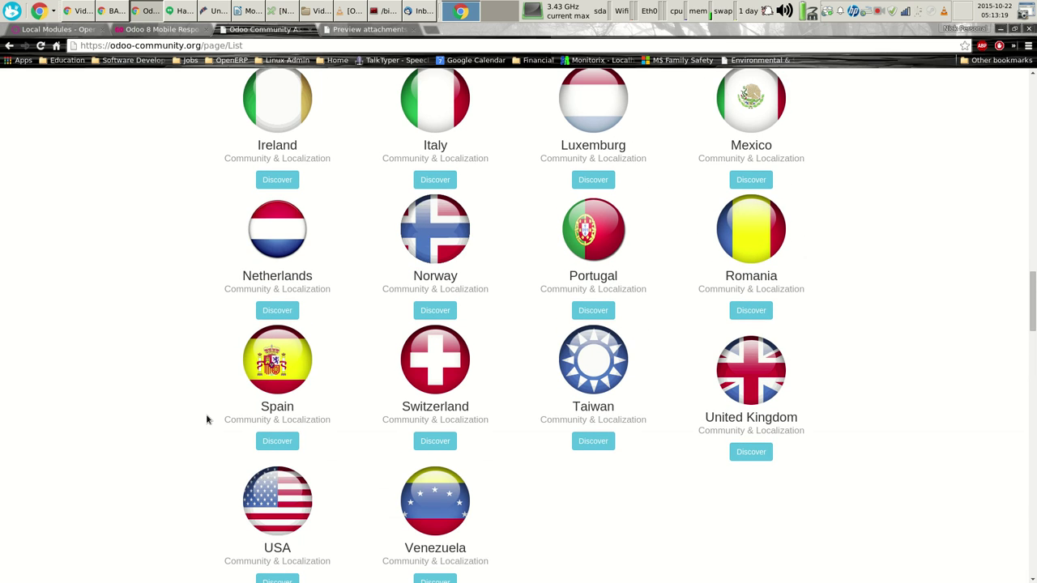
scroll(206, 419, up, 8)
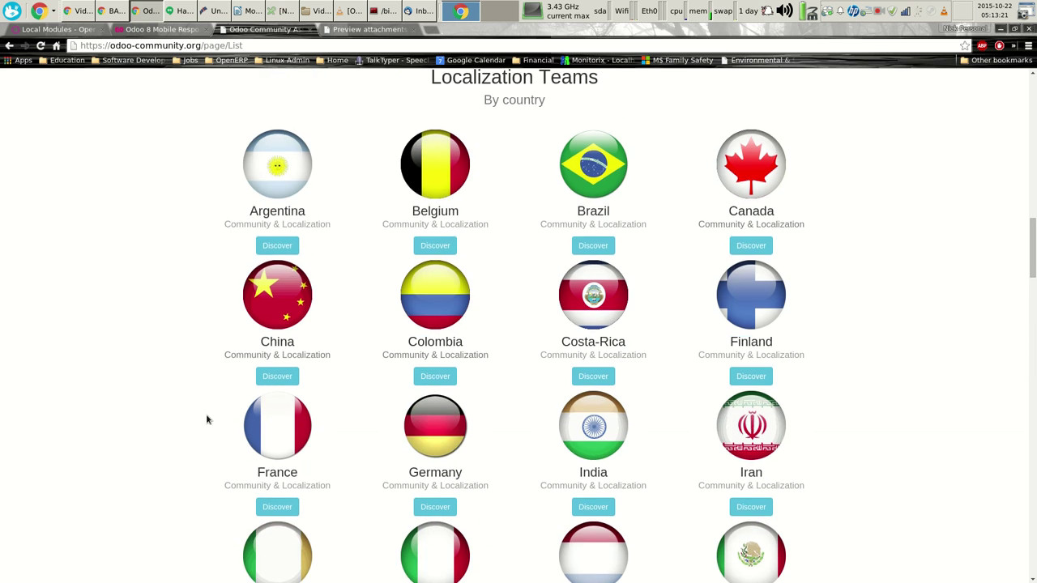
scroll(206, 419, up, 2)
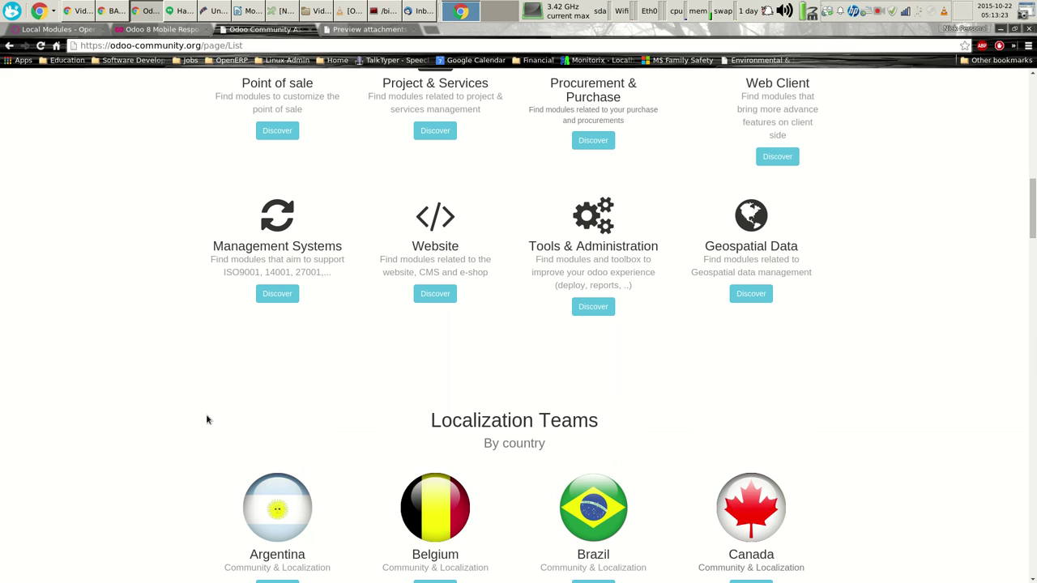
scroll(207, 419, up, 7)
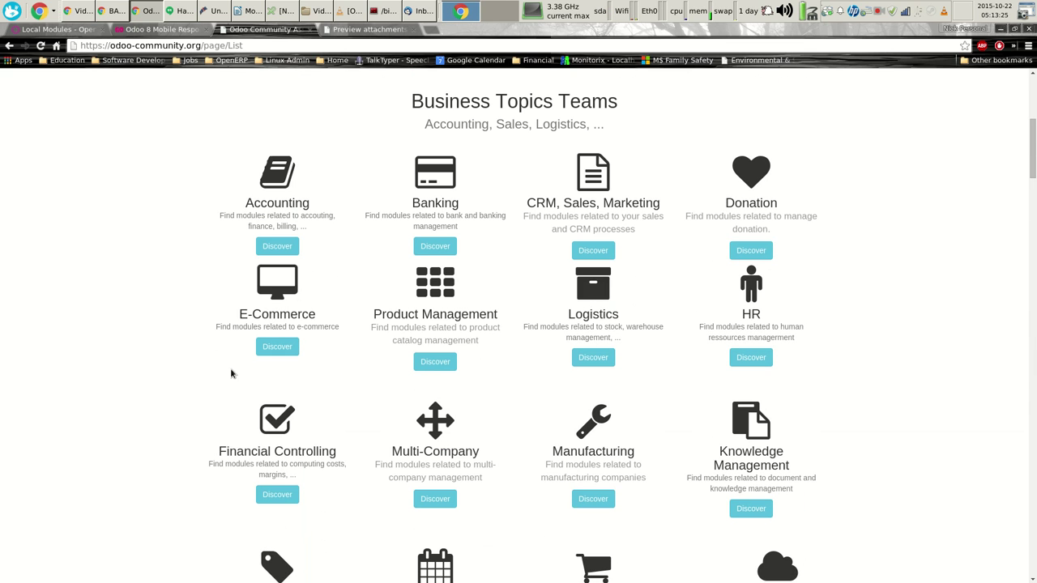
scroll(287, 185, up, 1)
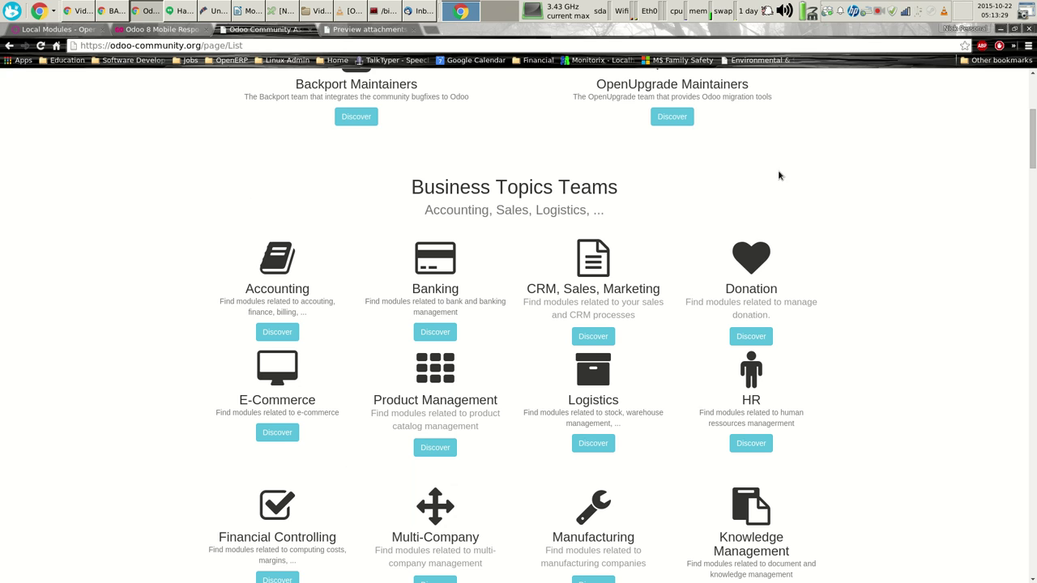
scroll(760, 195, up, 4)
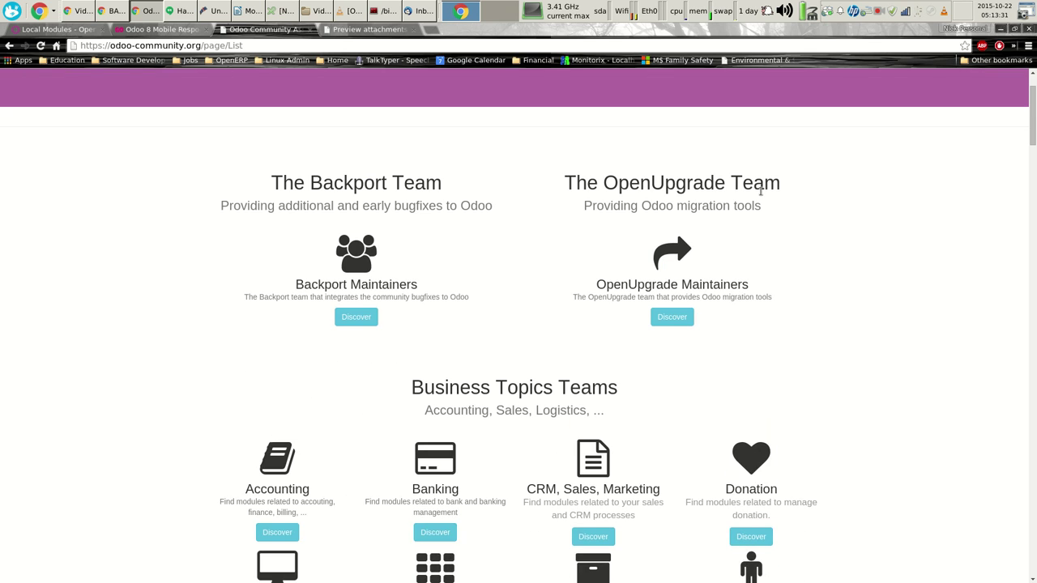
Return to the Odoo 8 Mobile Responsive App campaign and show its story header with the €15,000 goal
click(159, 28)
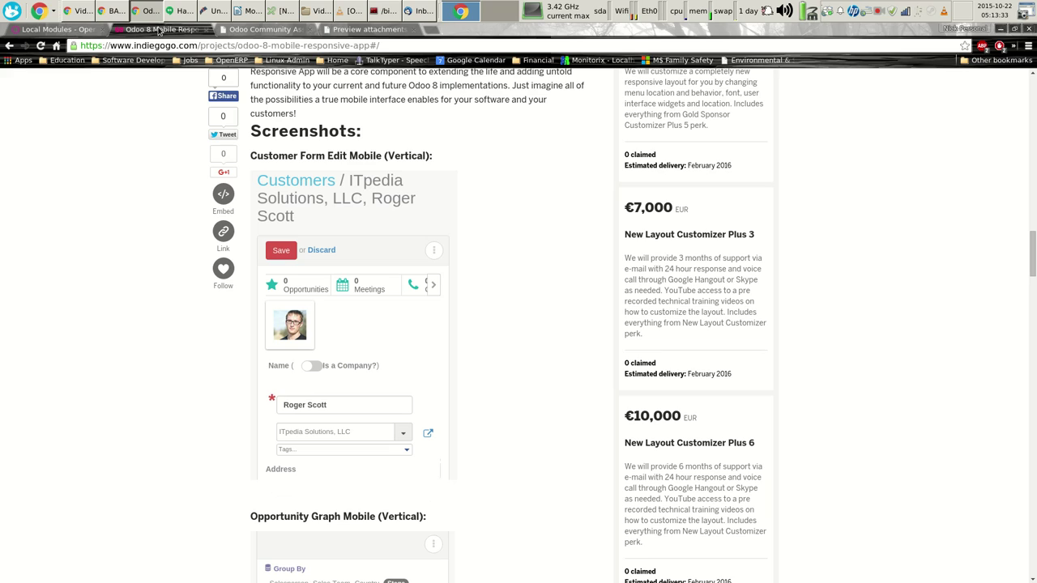
drag(1028, 279, 1027, 120)
scroll(931, 295, up, 3)
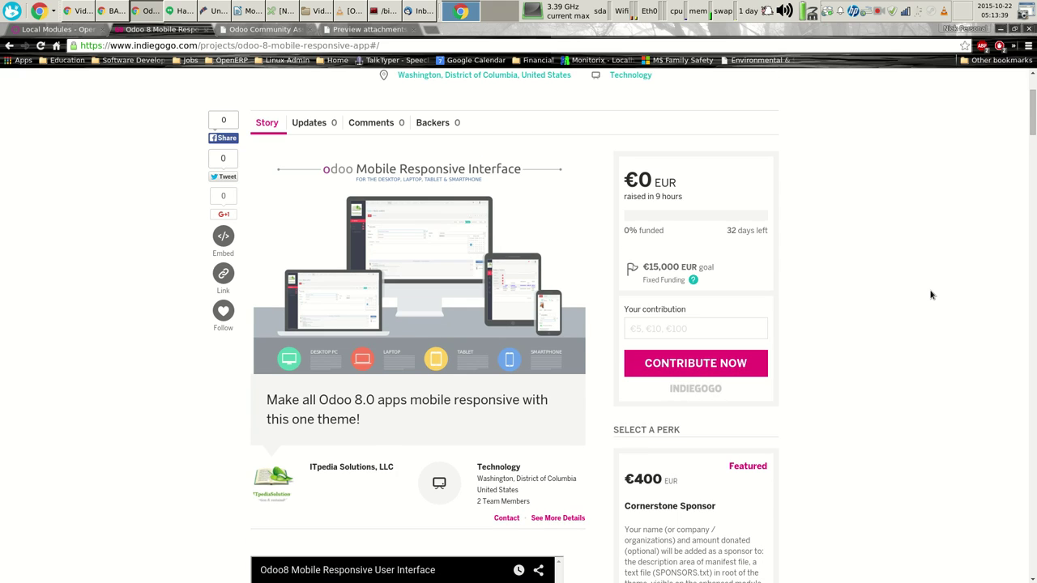